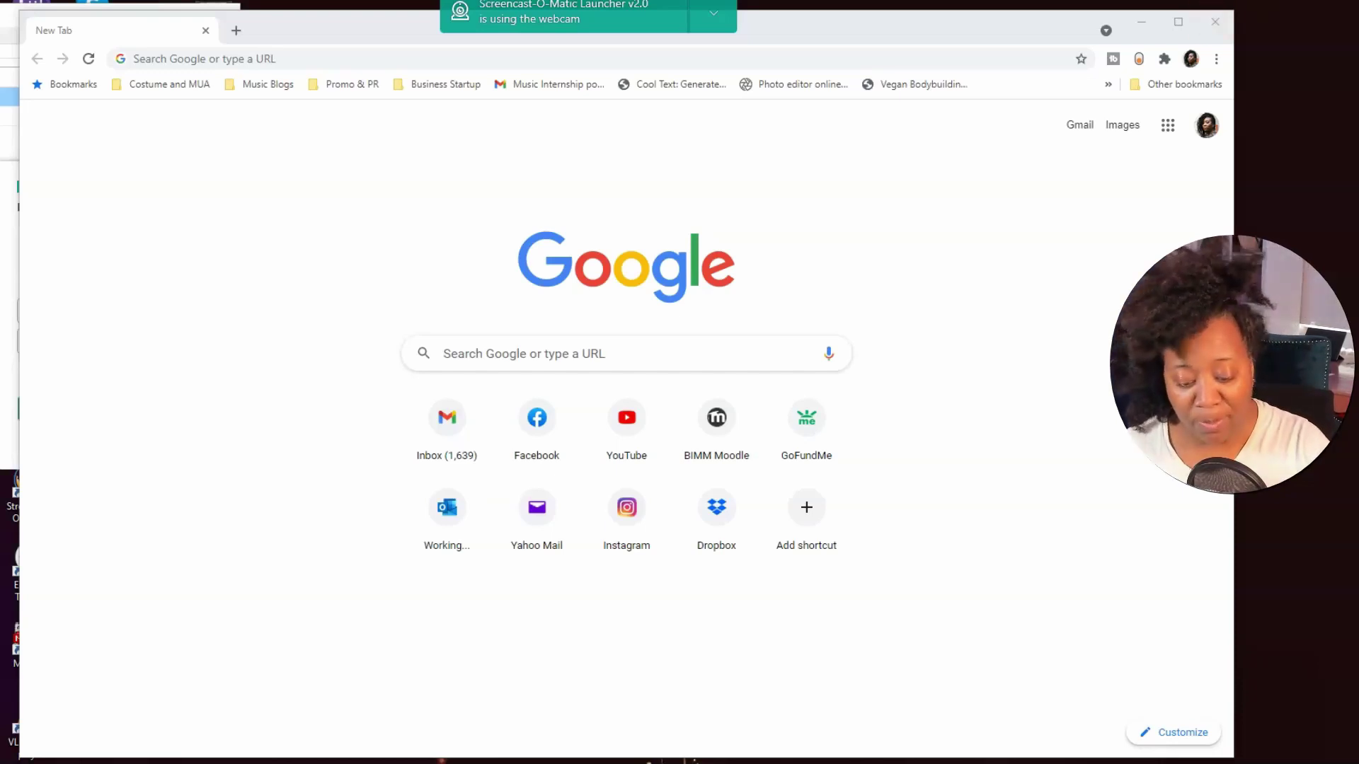
Go to motu.com/ultralite-mk5-start to load the UltraLite-mk5 Getting Started page.
left_click(360, 55)
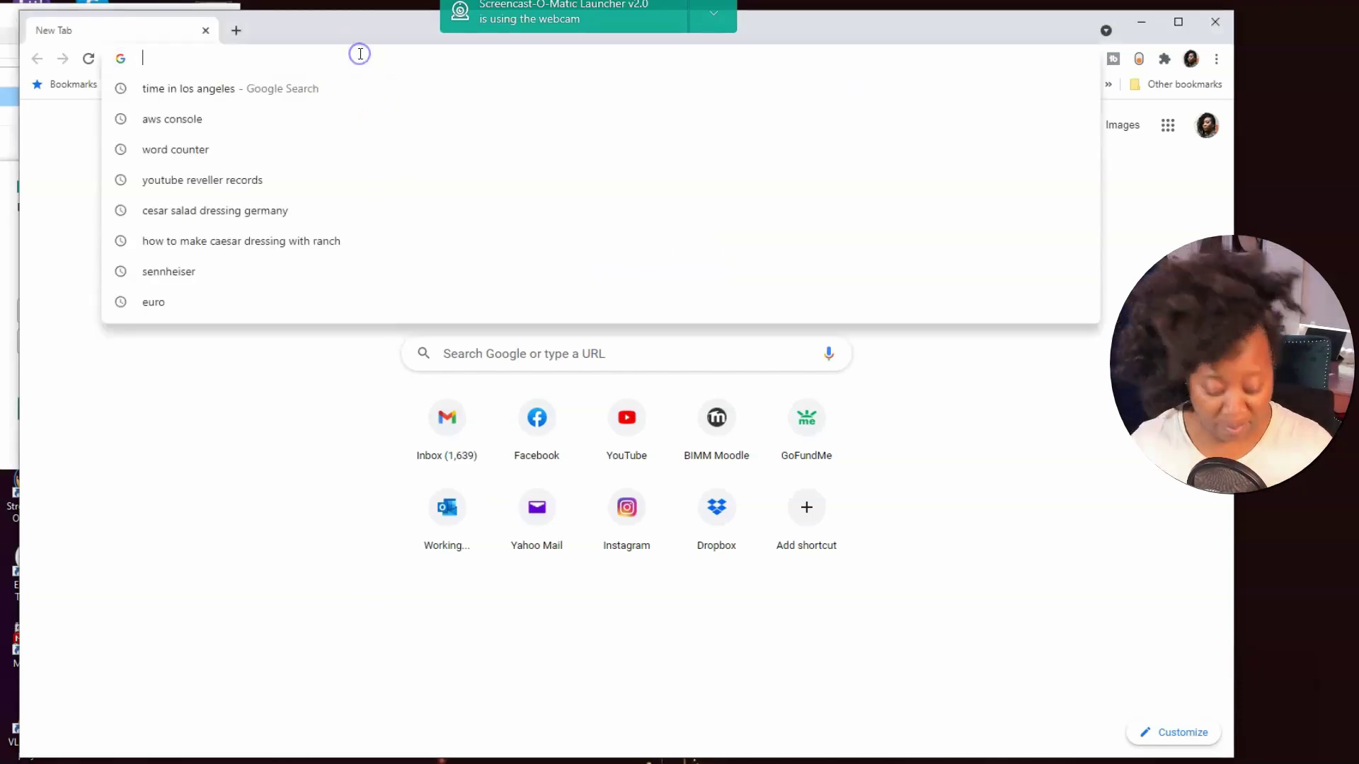
left_click(355, 56)
type("m")
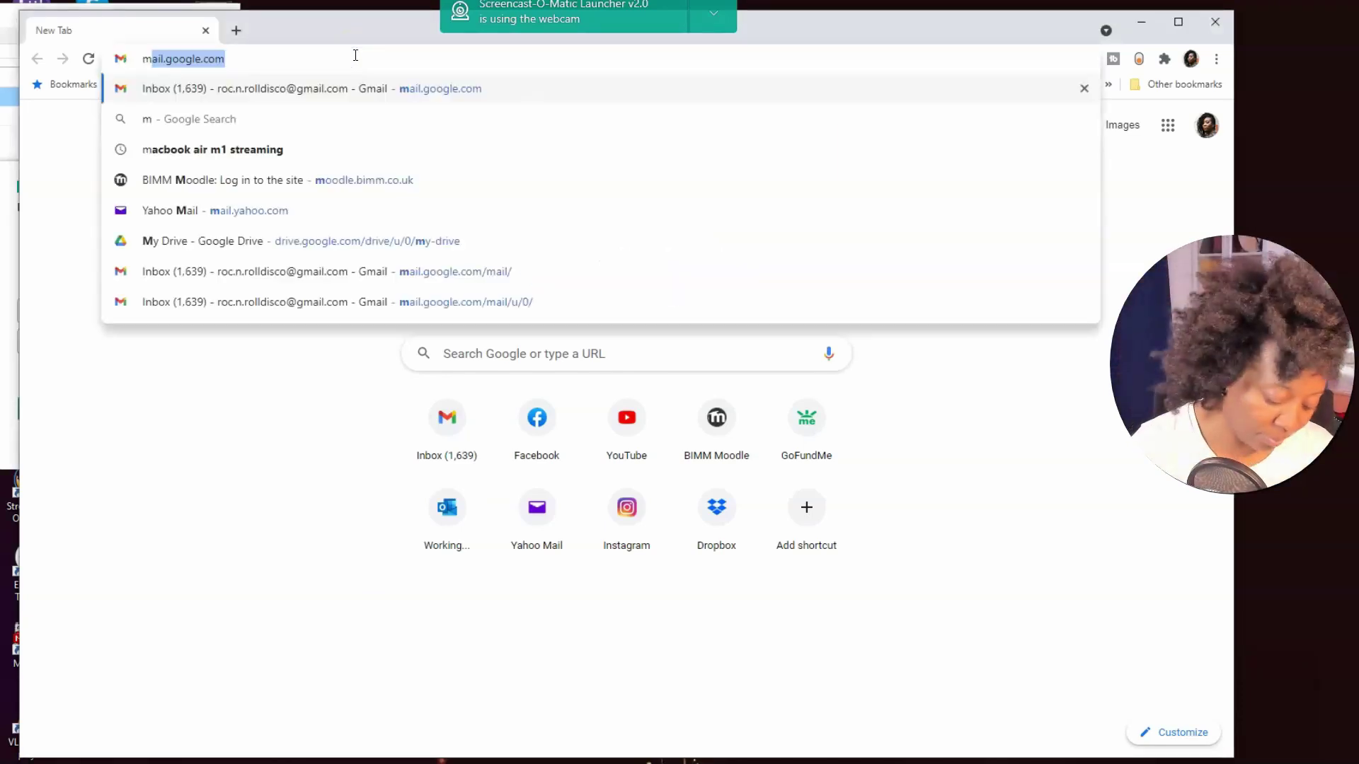
type("otu.com/ultralite-mk5-start")
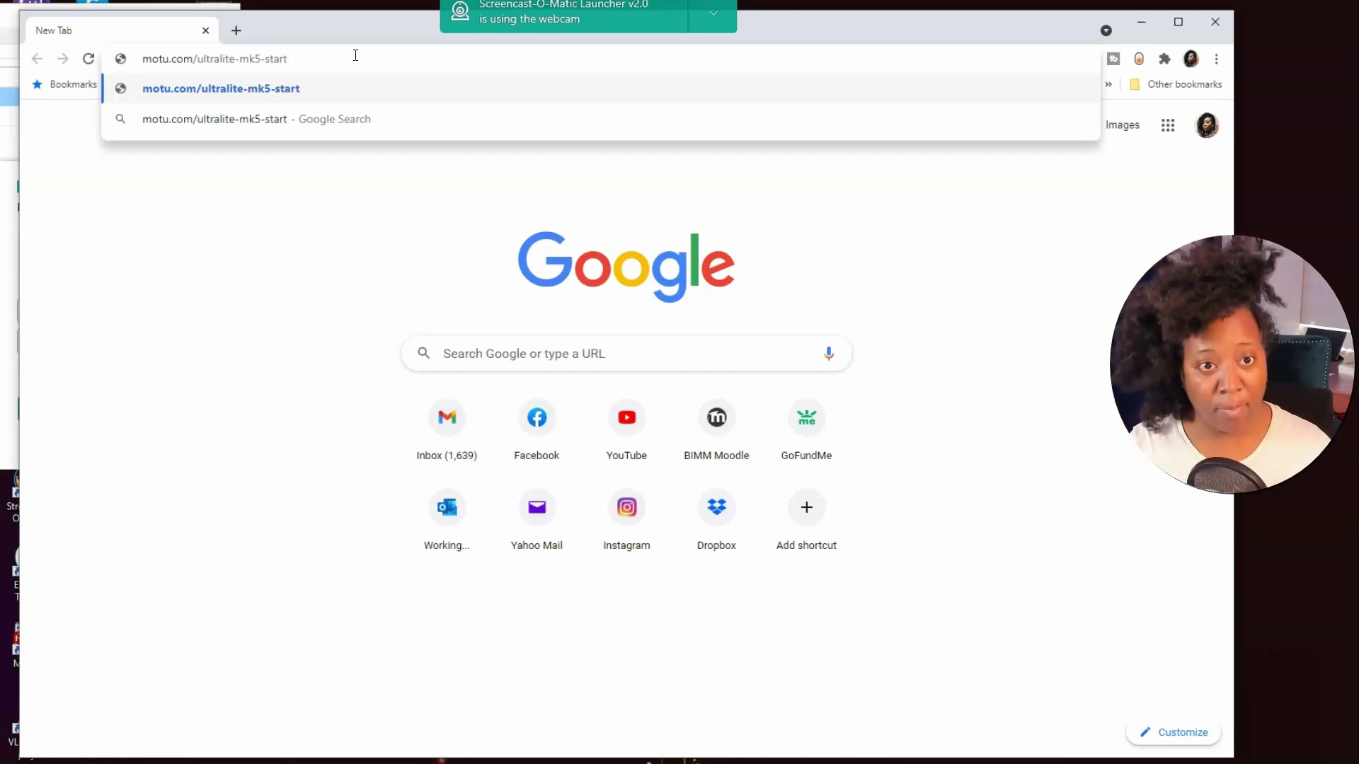
key("Return")
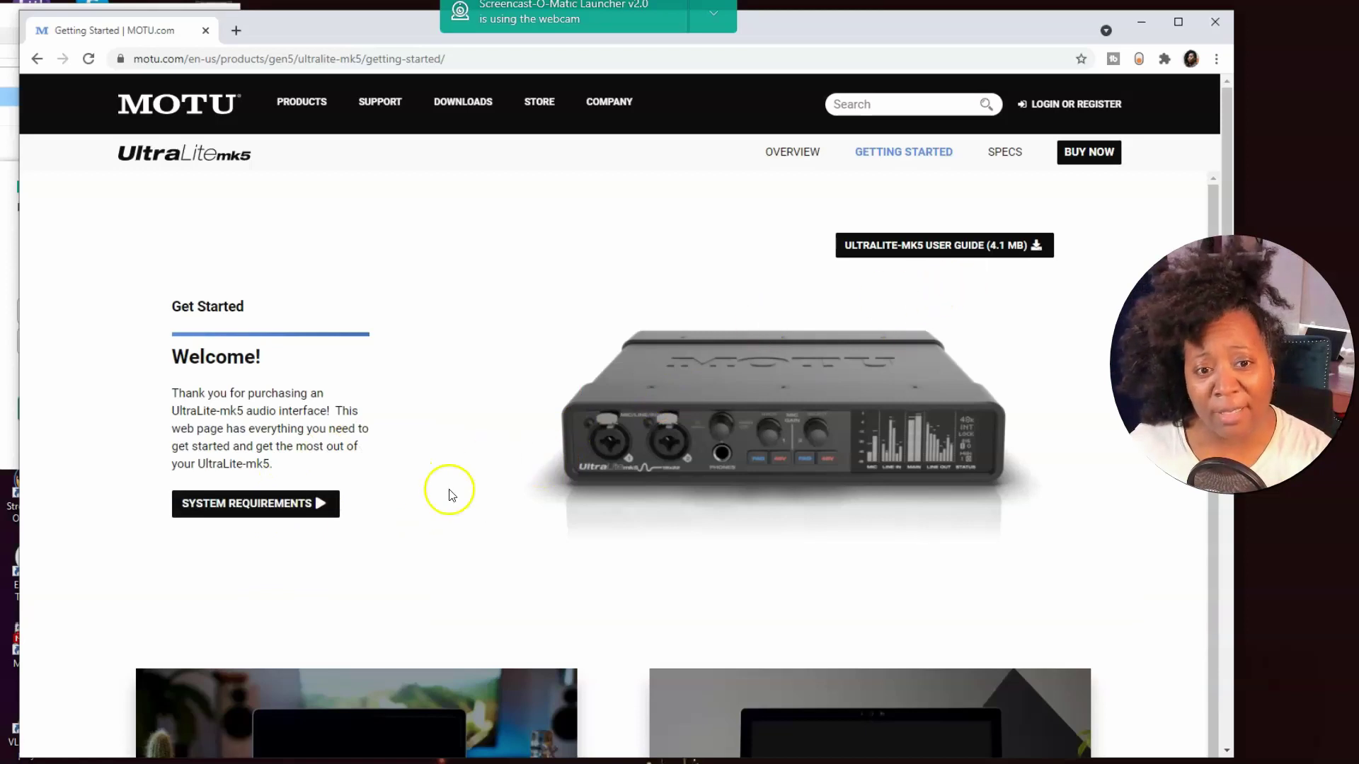
Read the M2 tech specs page from System Requirements, then return to the Getting Started tab.
left_click(320, 511)
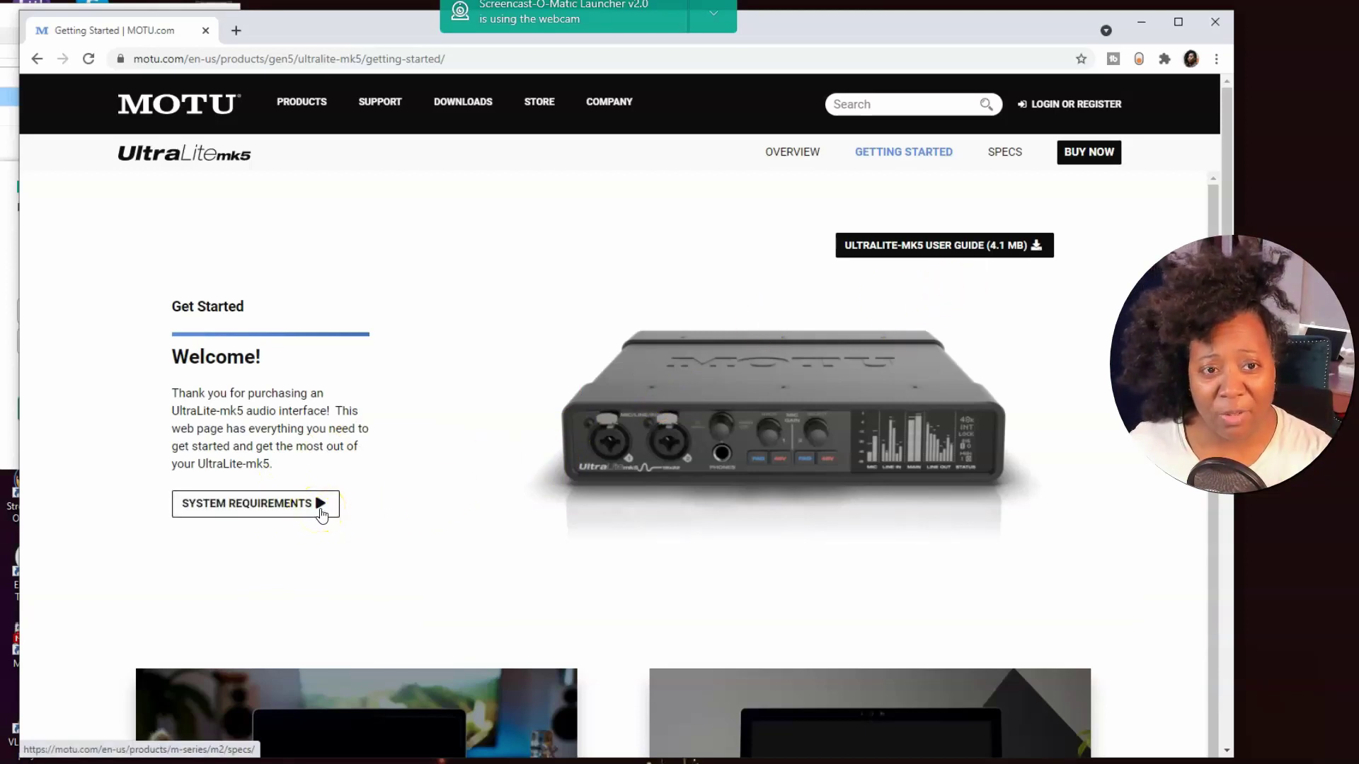
left_click(321, 508)
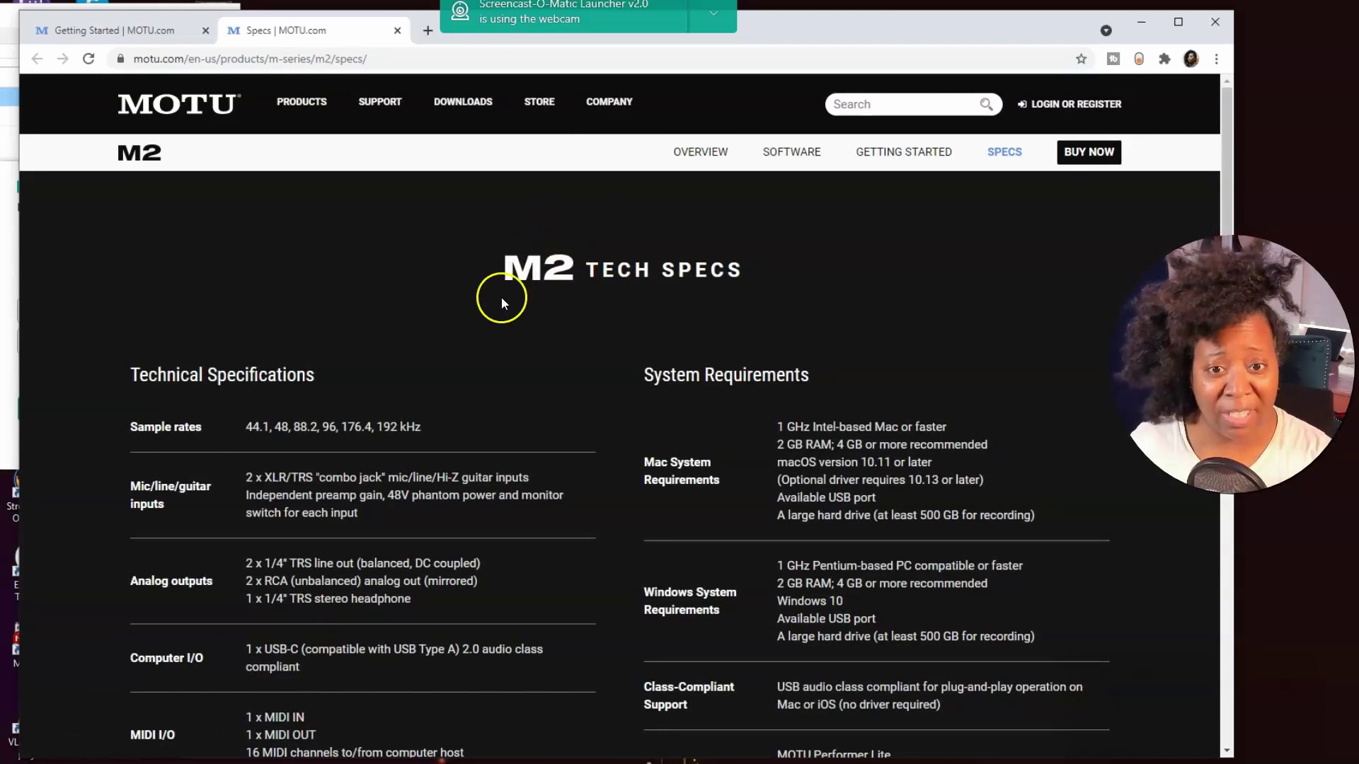
scroll(743, 267, "down", 4)
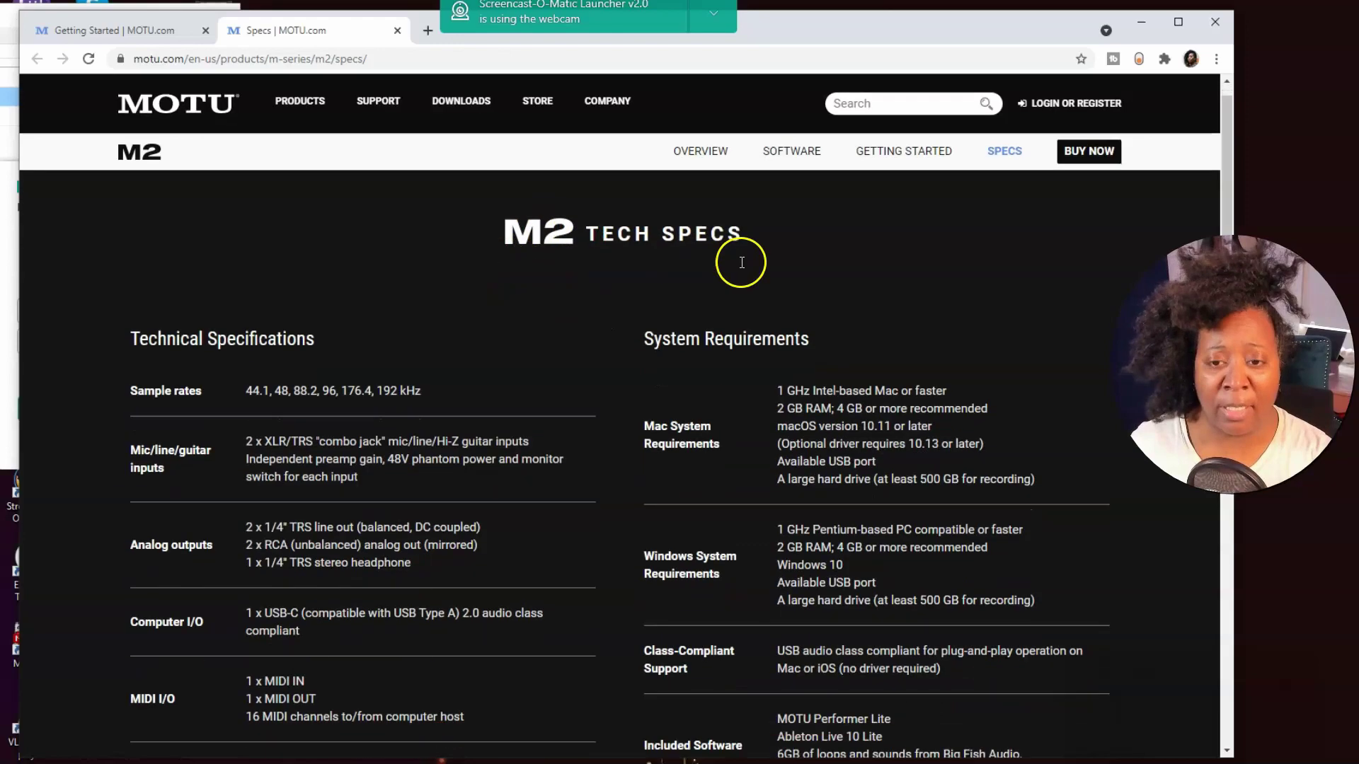
scroll(755, 300, "down", 15)
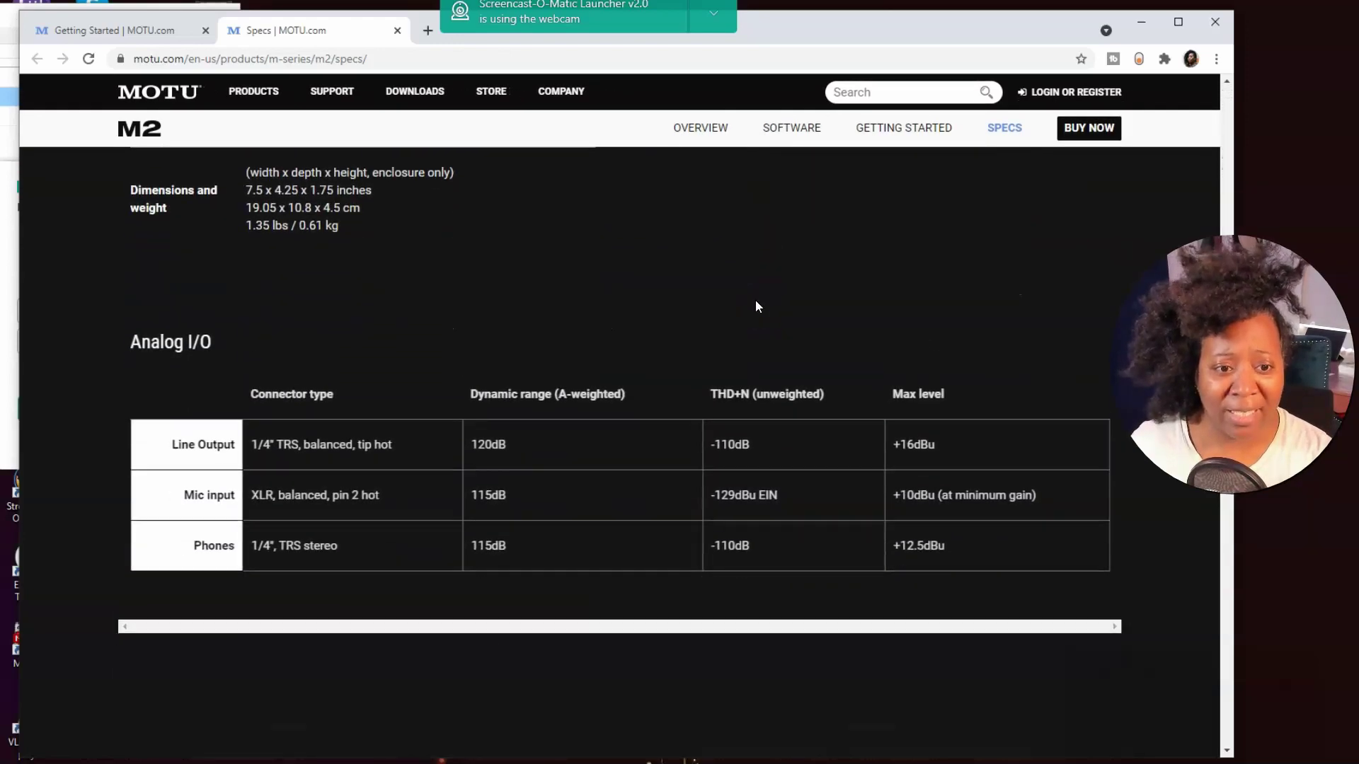
scroll(757, 301, "down", 5)
scroll(756, 302, "up", 20)
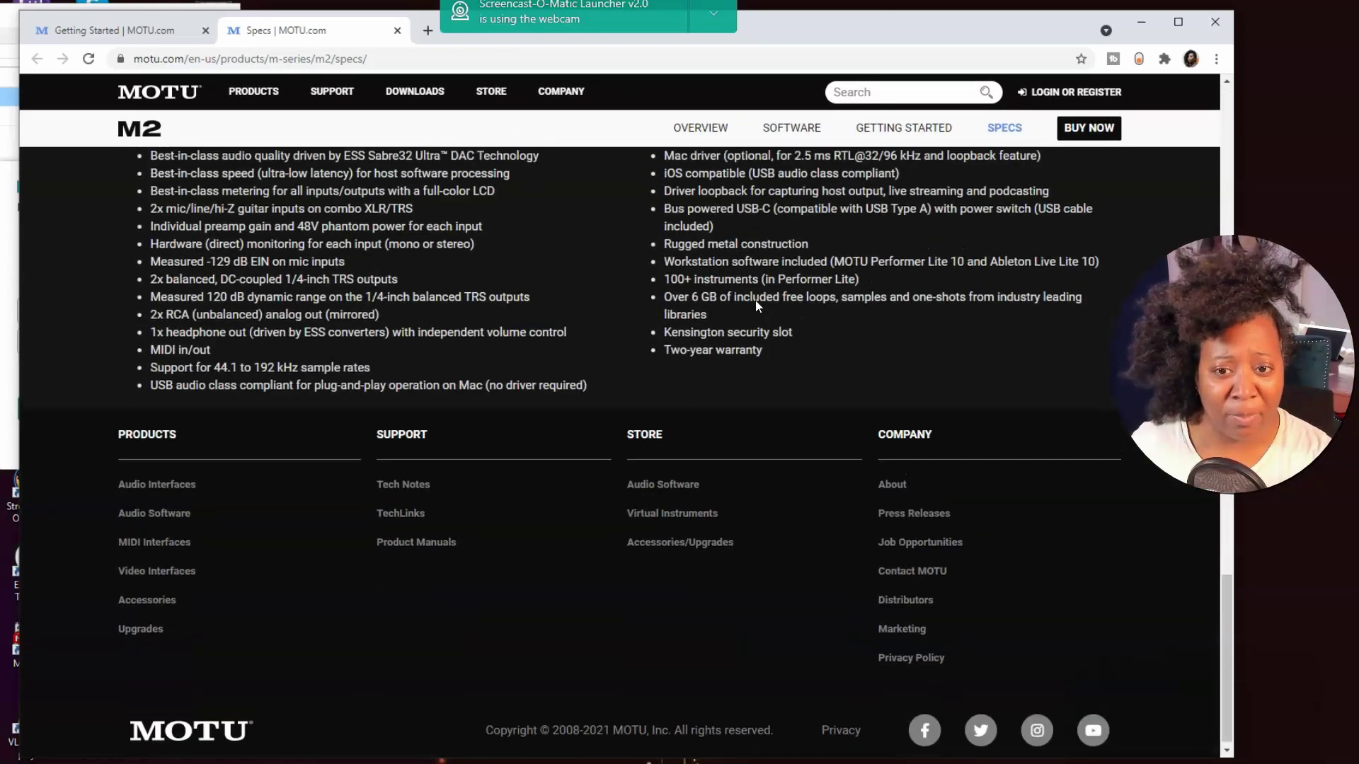
scroll(756, 295, "up", 1)
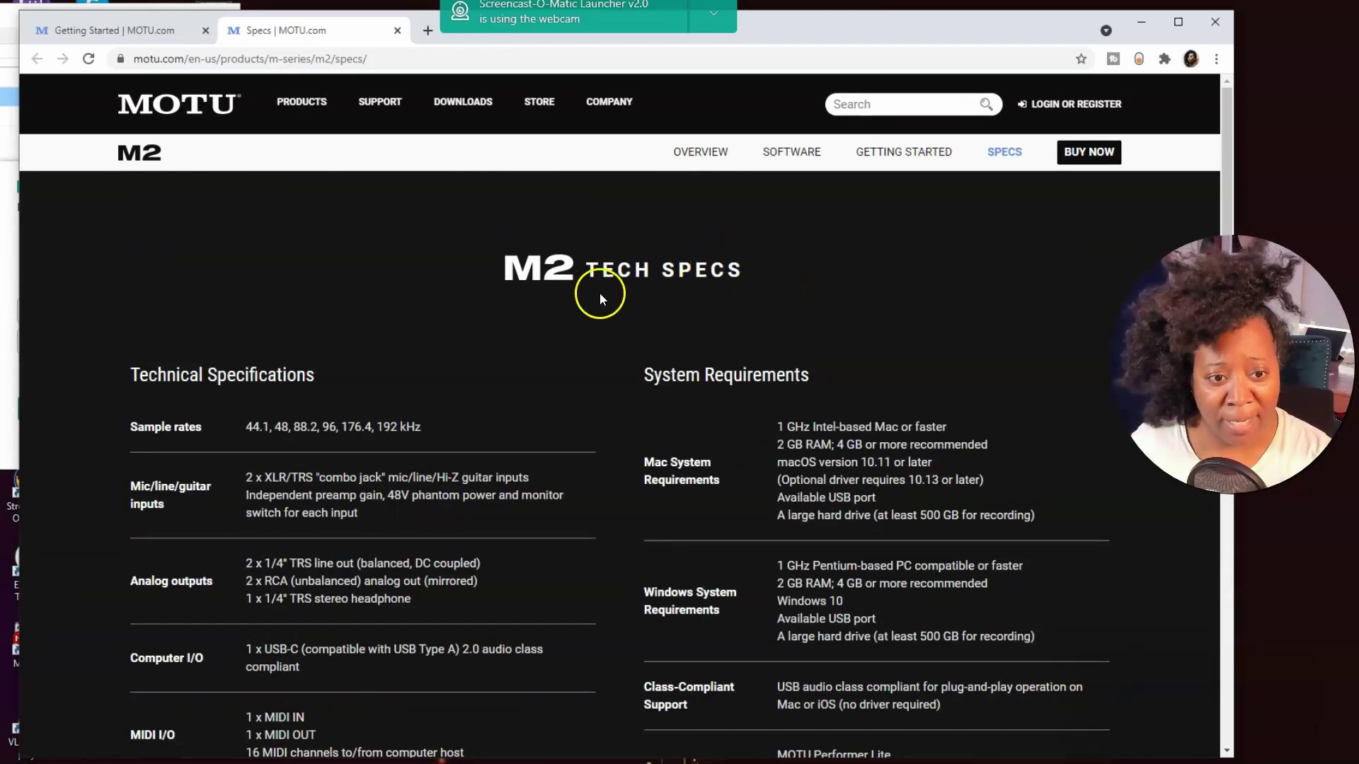
scroll(599, 323, "down", 2)
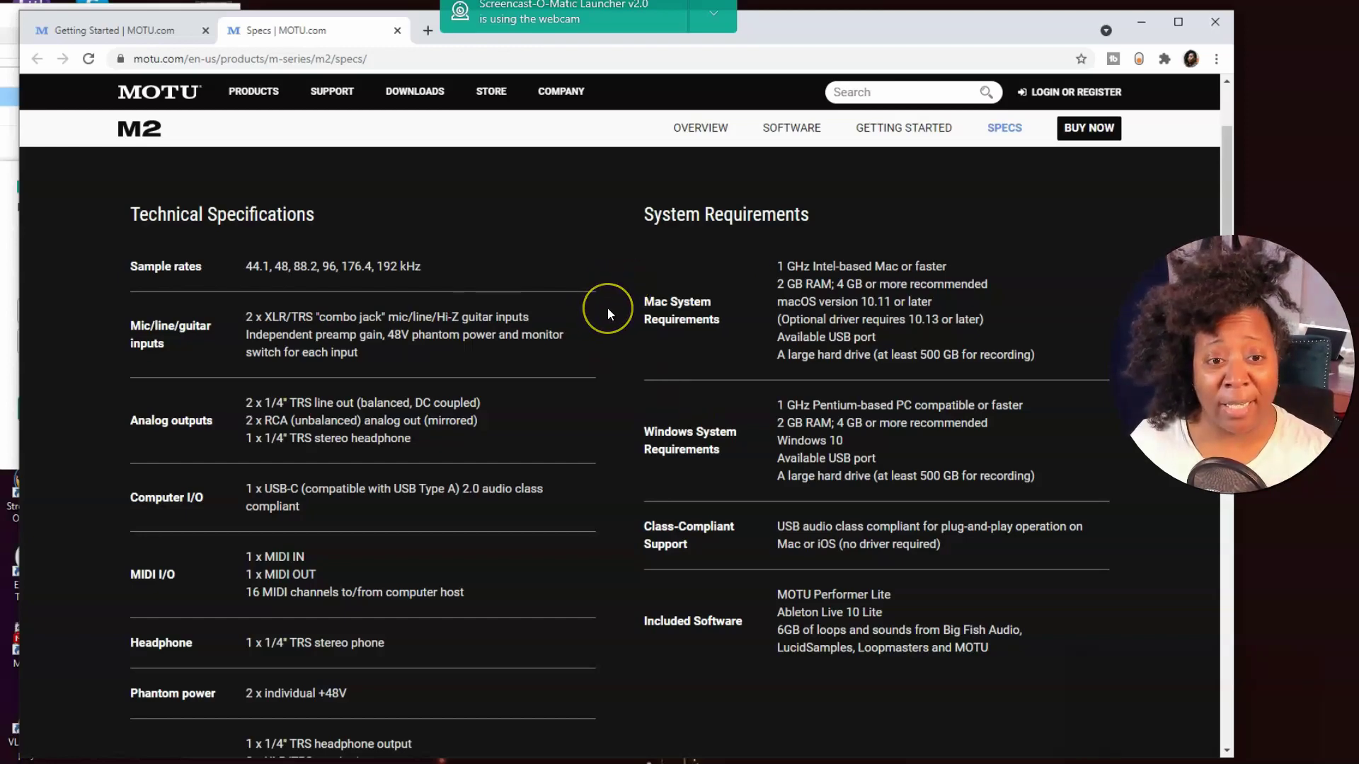
scroll(606, 308, "down", 5)
scroll(608, 311, "up", 7)
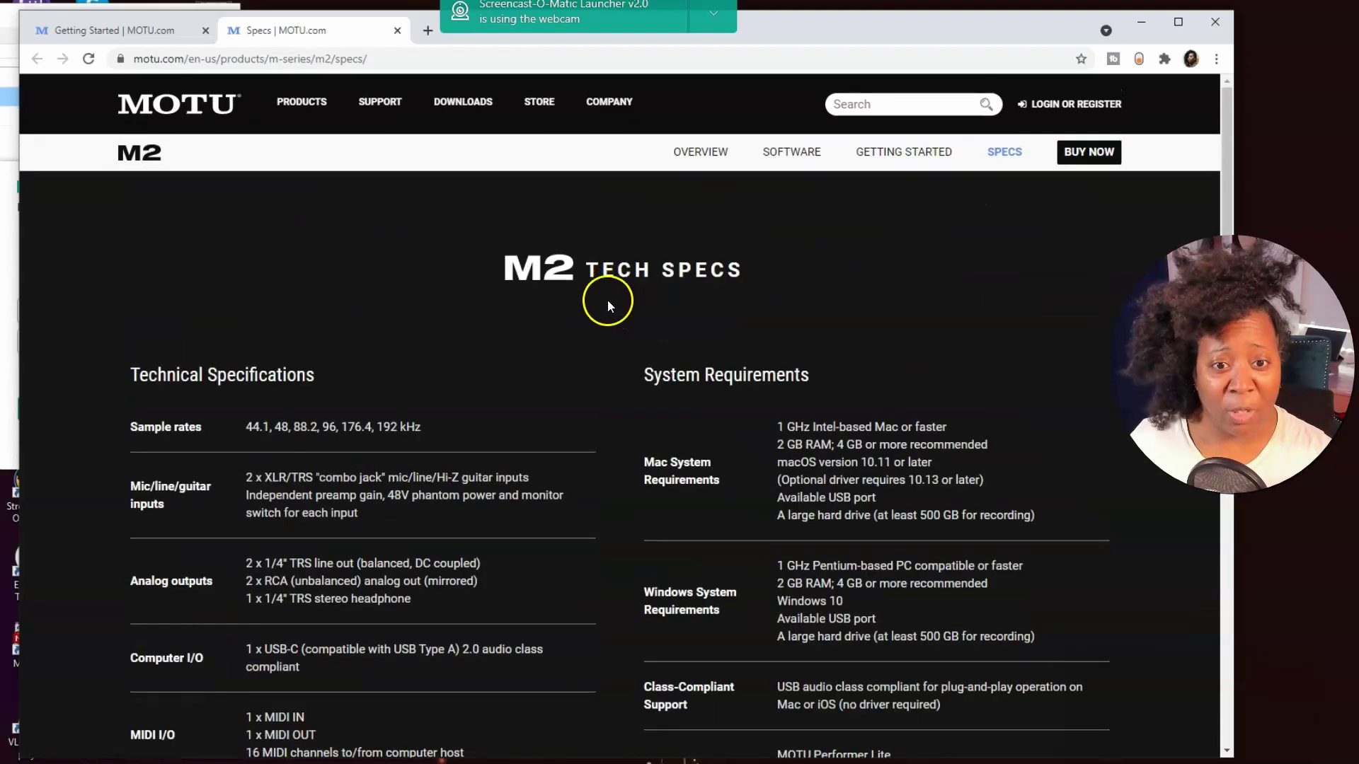
left_click(157, 32)
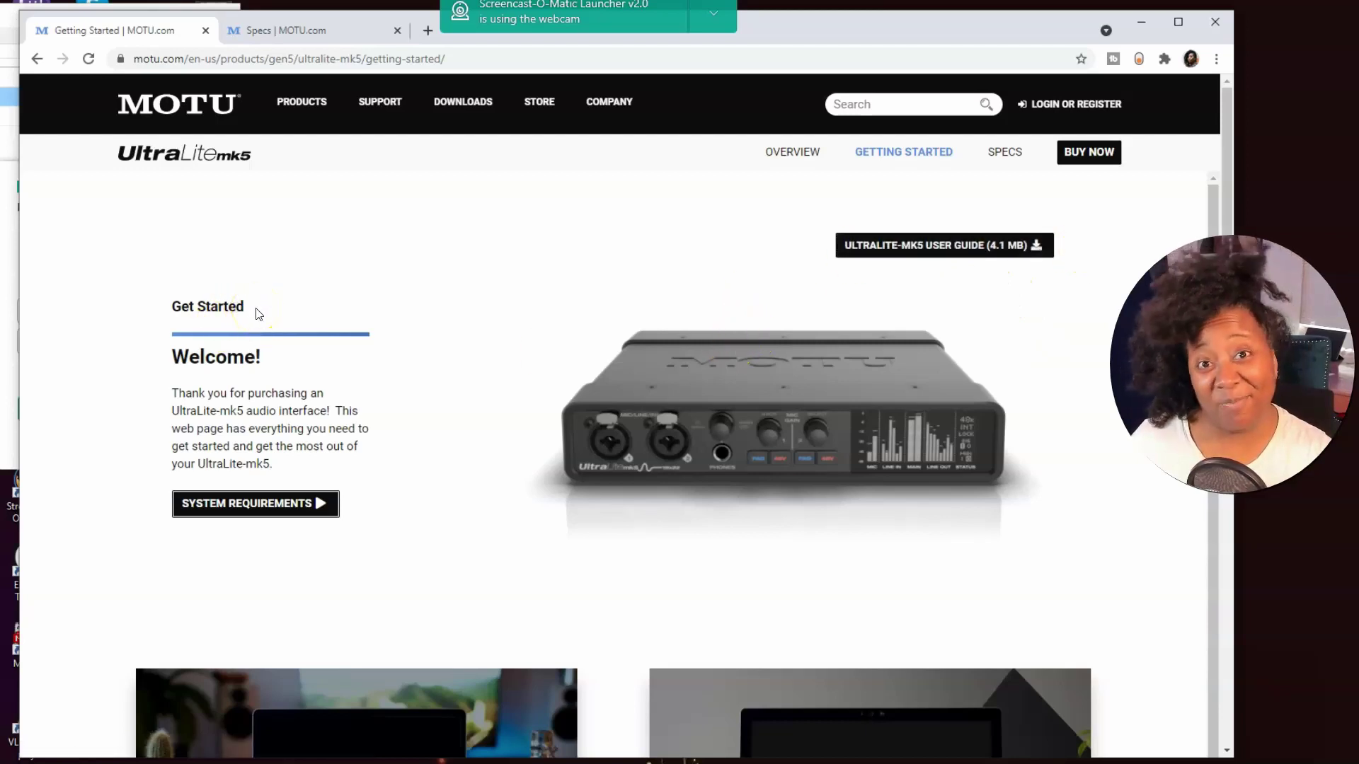
Download the UltraLite-mk5 Windows Software Installer (68.1 MB) from further down the page.
scroll(467, 354, "down", 5)
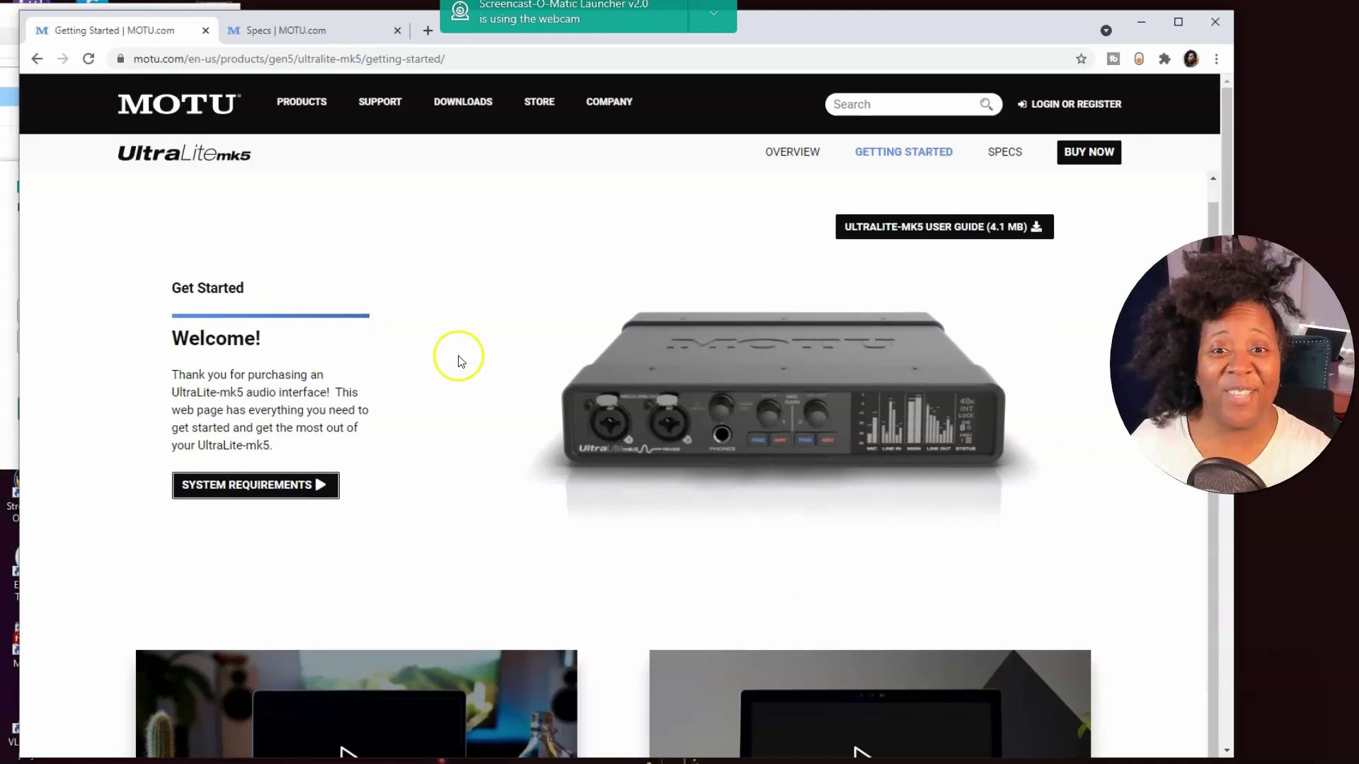
scroll(601, 338, "down", 1)
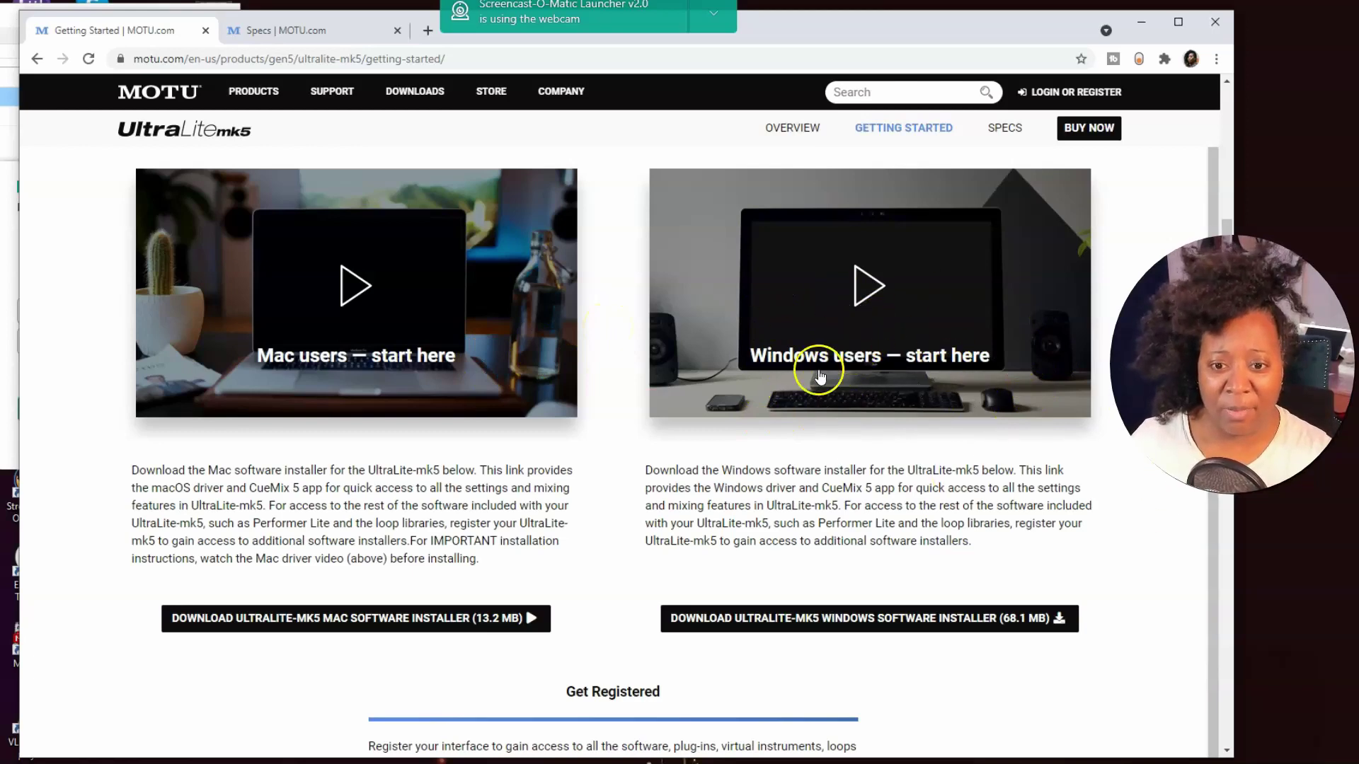
scroll(549, 391, "down", 5)
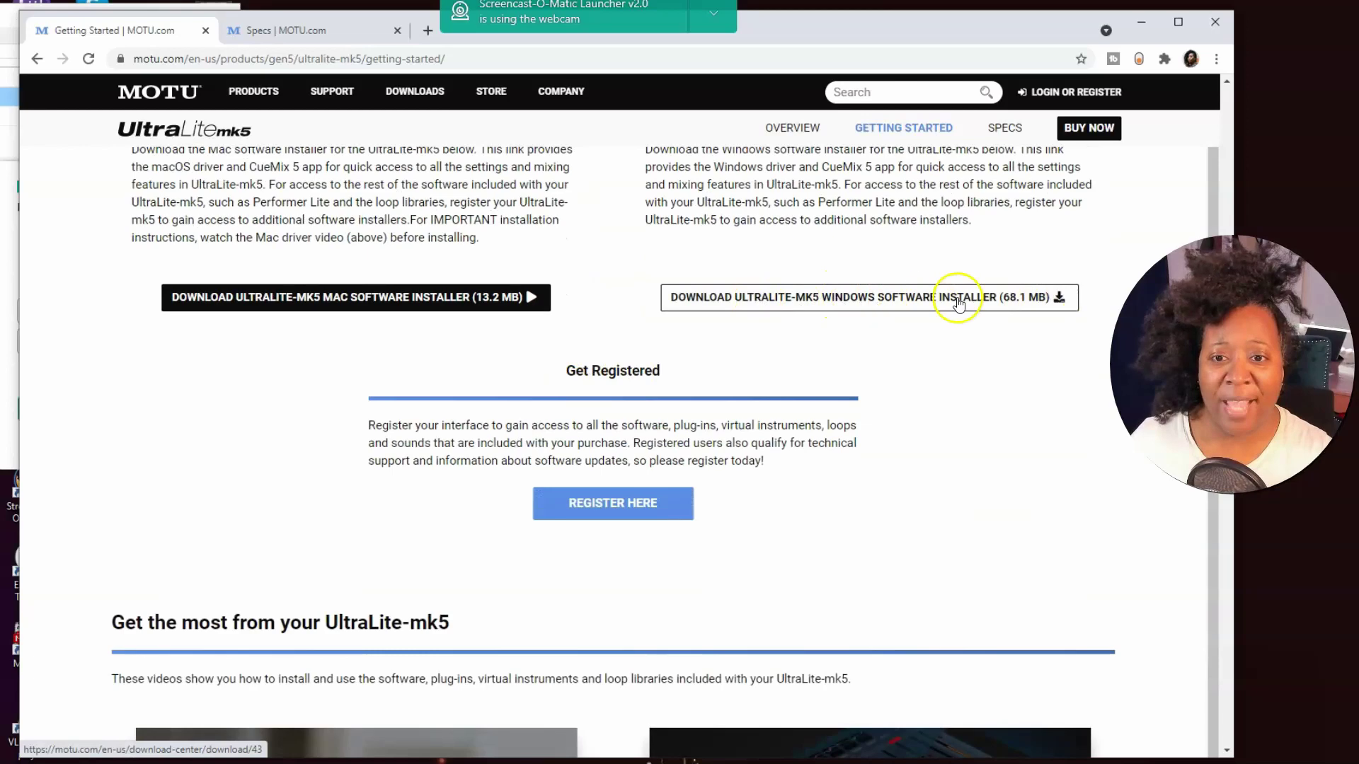
left_click(750, 298)
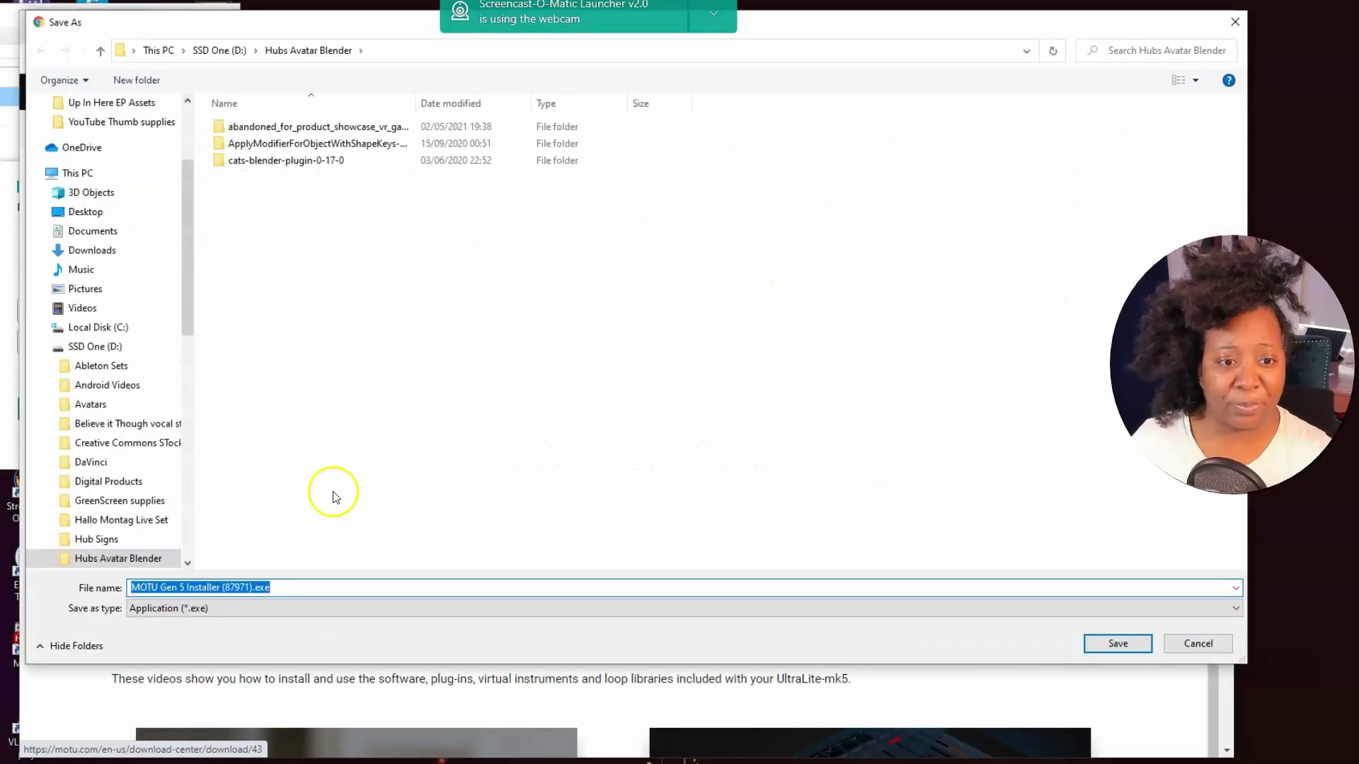
Save 'MOTU Gen 5 Installer (87971).exe' into Downloads under Quick access.
scroll(144, 414, "up", 3)
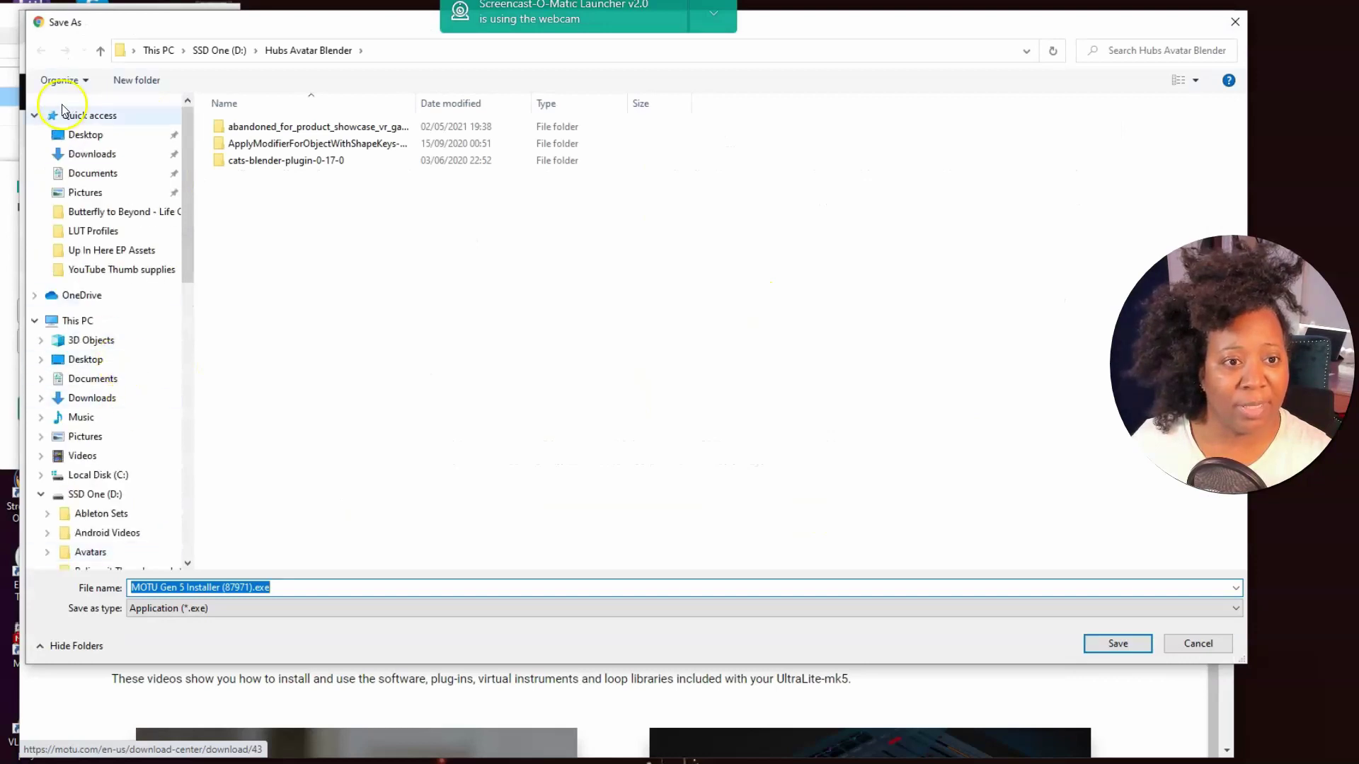
left_click(111, 156)
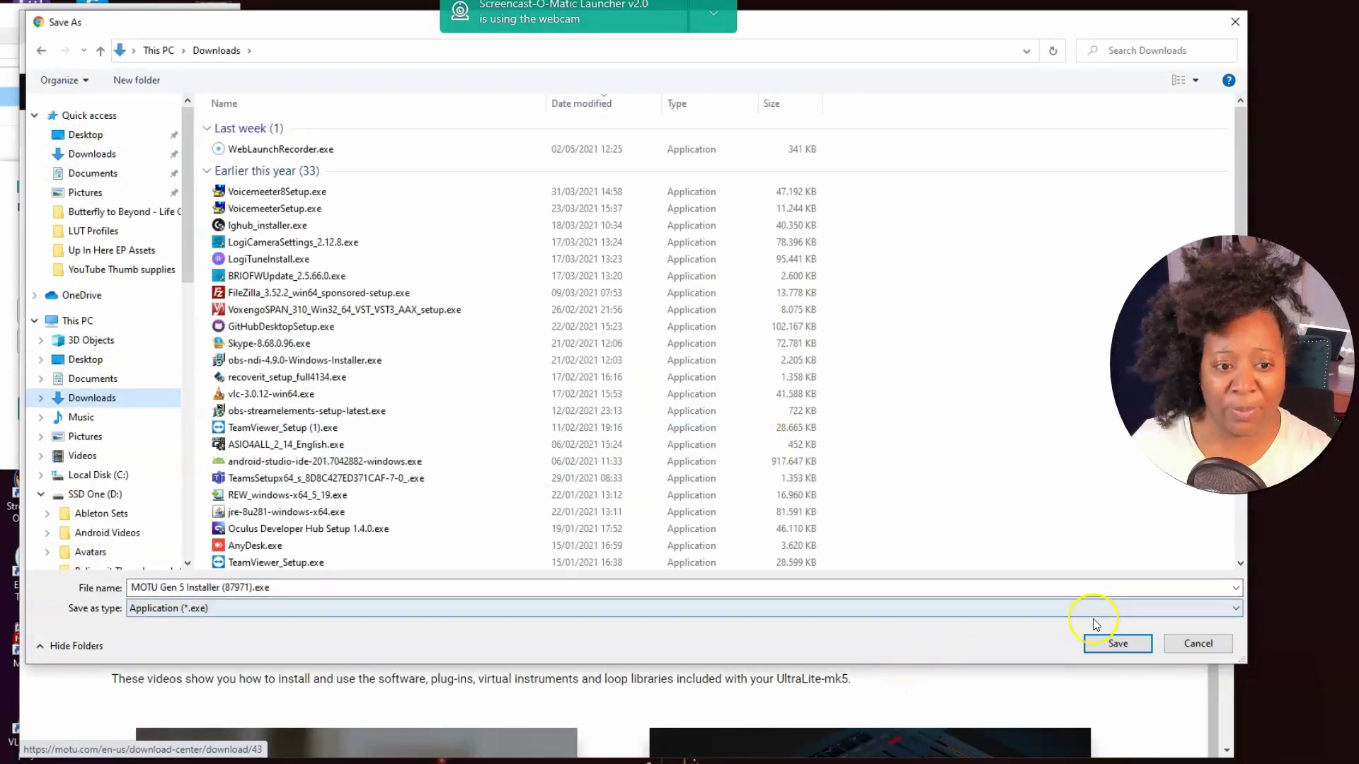
left_click(1104, 641)
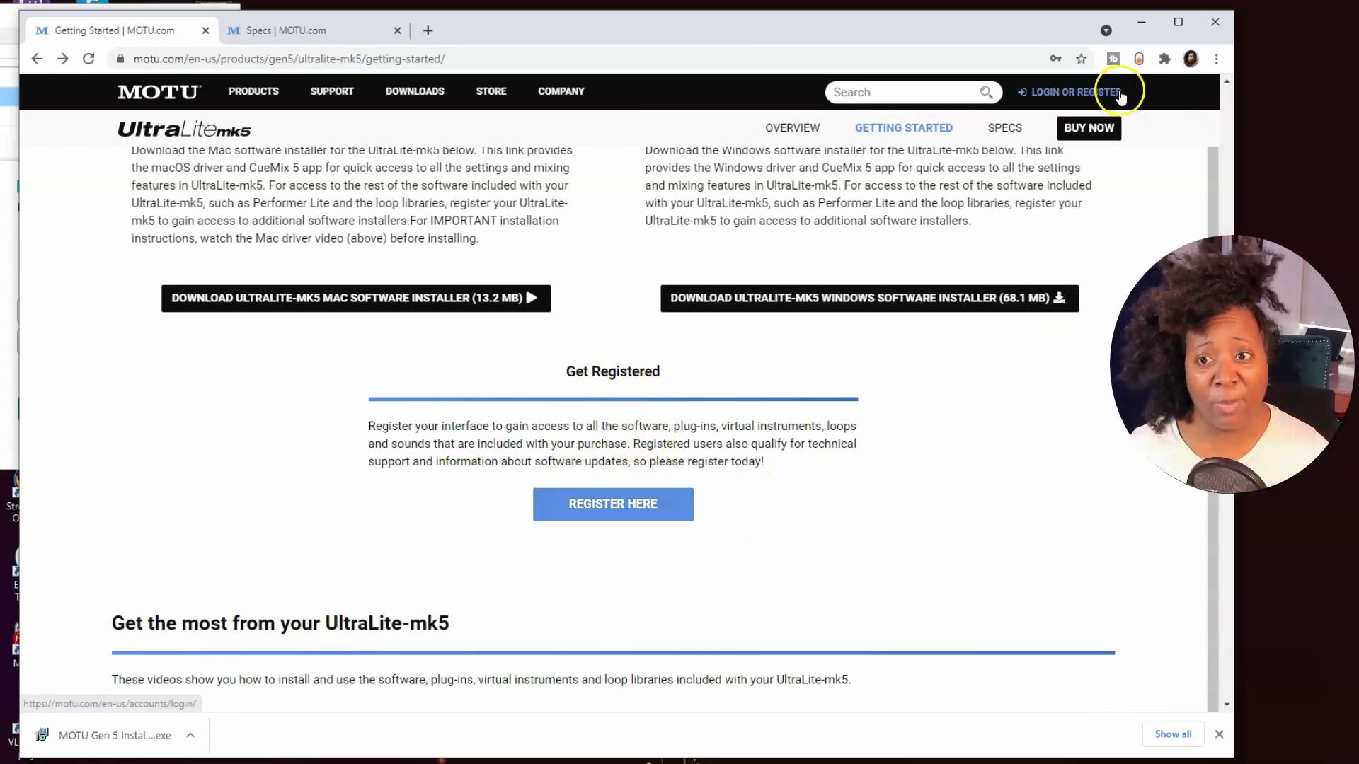
Run the MOTU Gen 5 installer from Chrome's download bar to open the 4.0.8.7971 setup wizard.
scroll(750, 456, "down", 7)
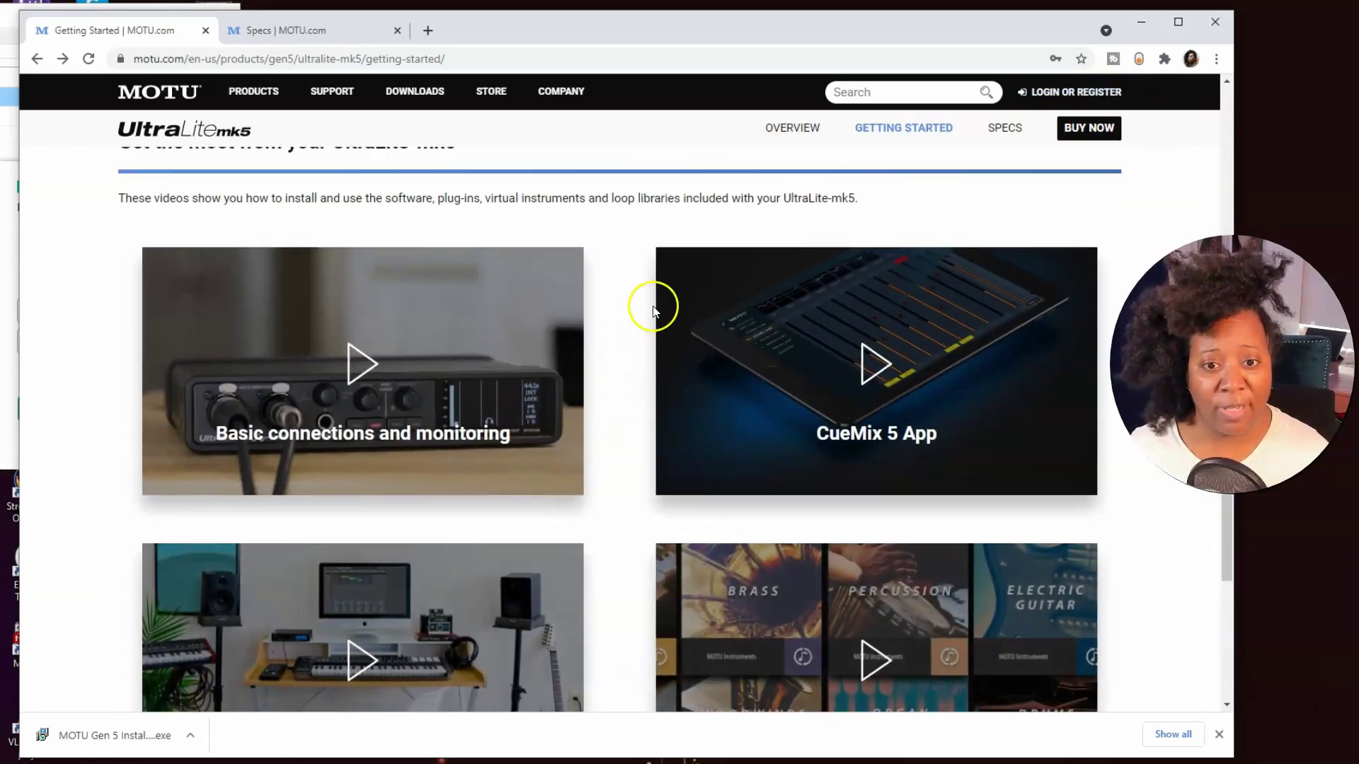
left_click(605, 318)
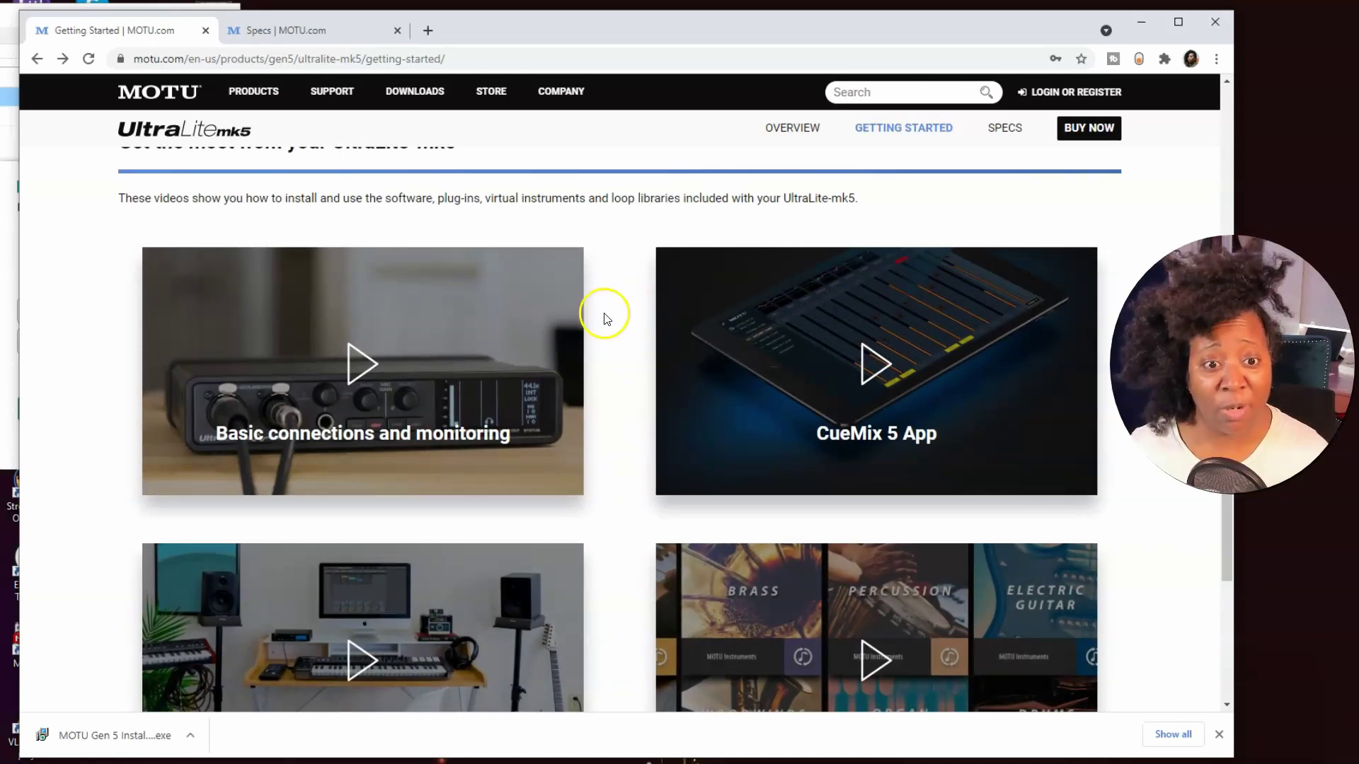
scroll(606, 308, "up", 5)
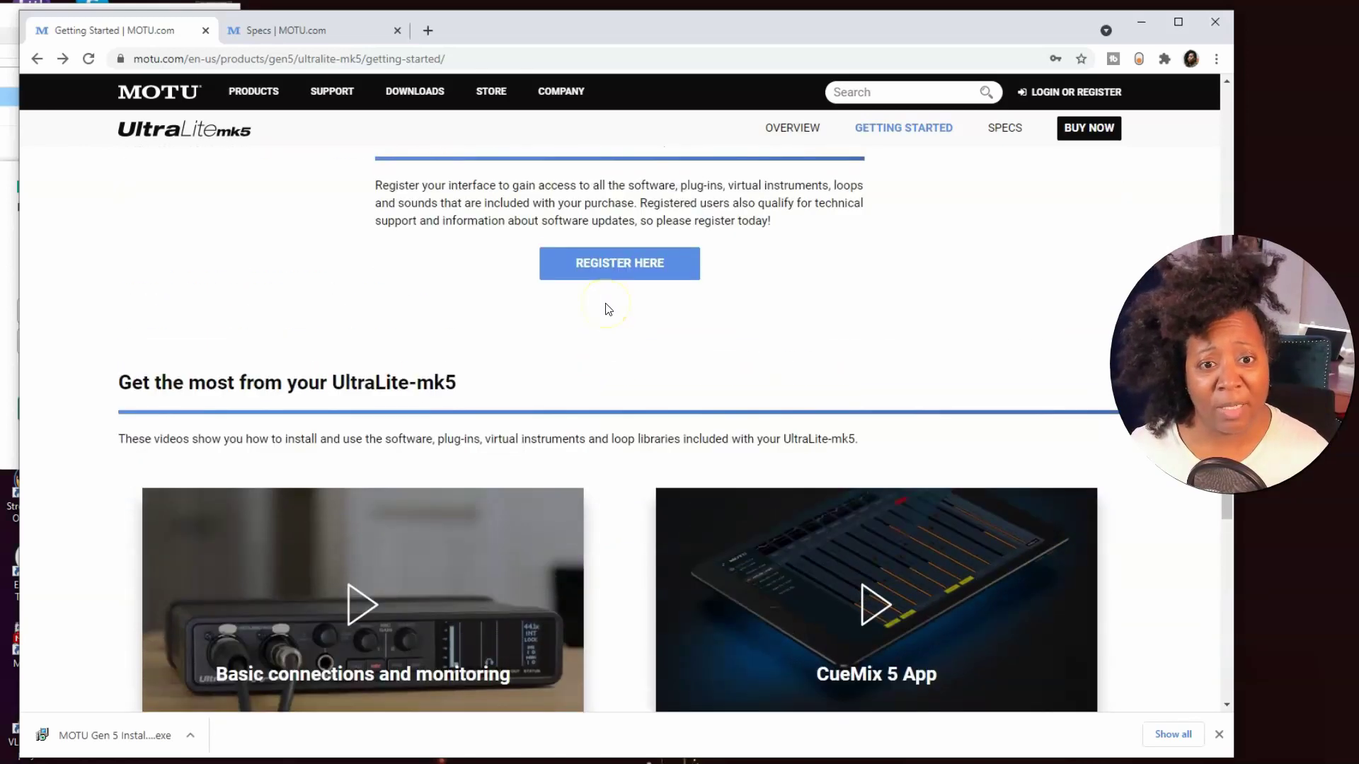
scroll(800, 325, "down", 4)
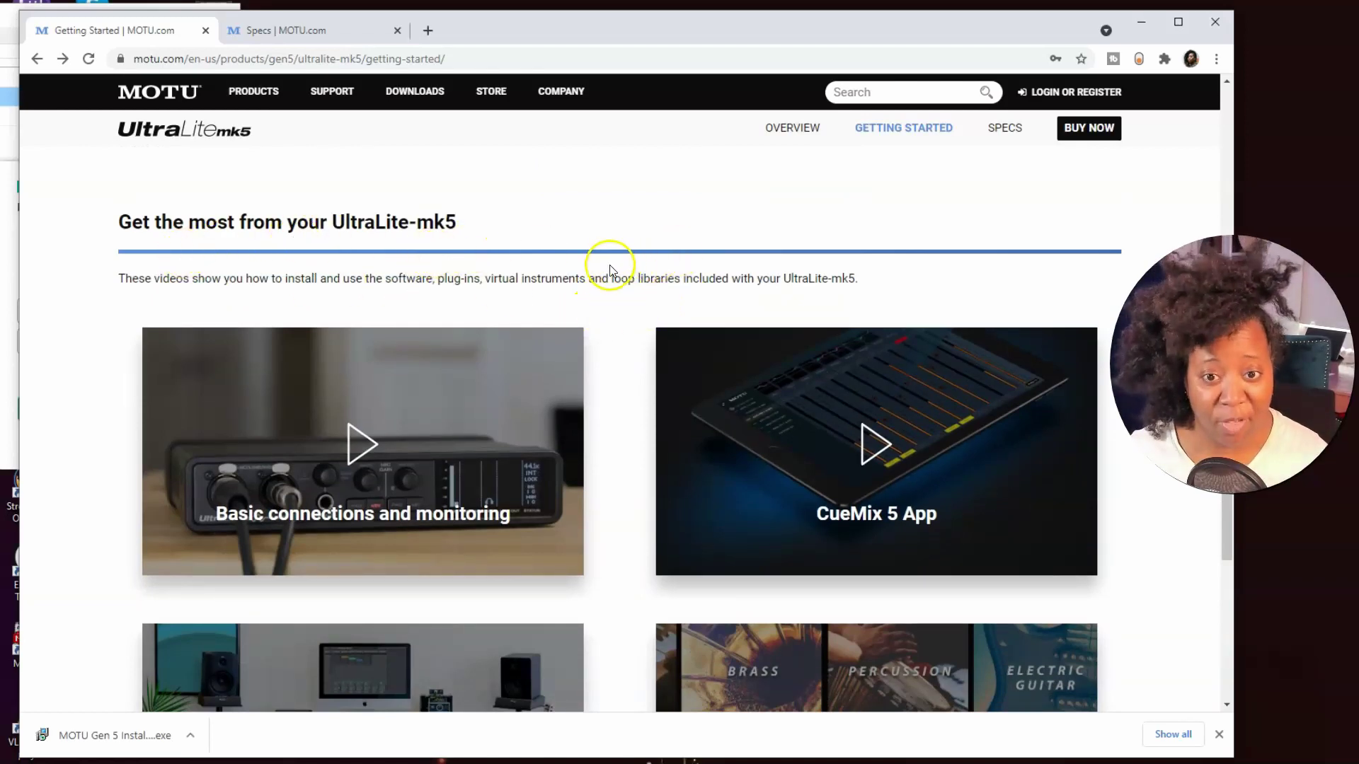
scroll(439, 283, "down", 1)
scroll(522, 349, "up", 7)
left_click(134, 736)
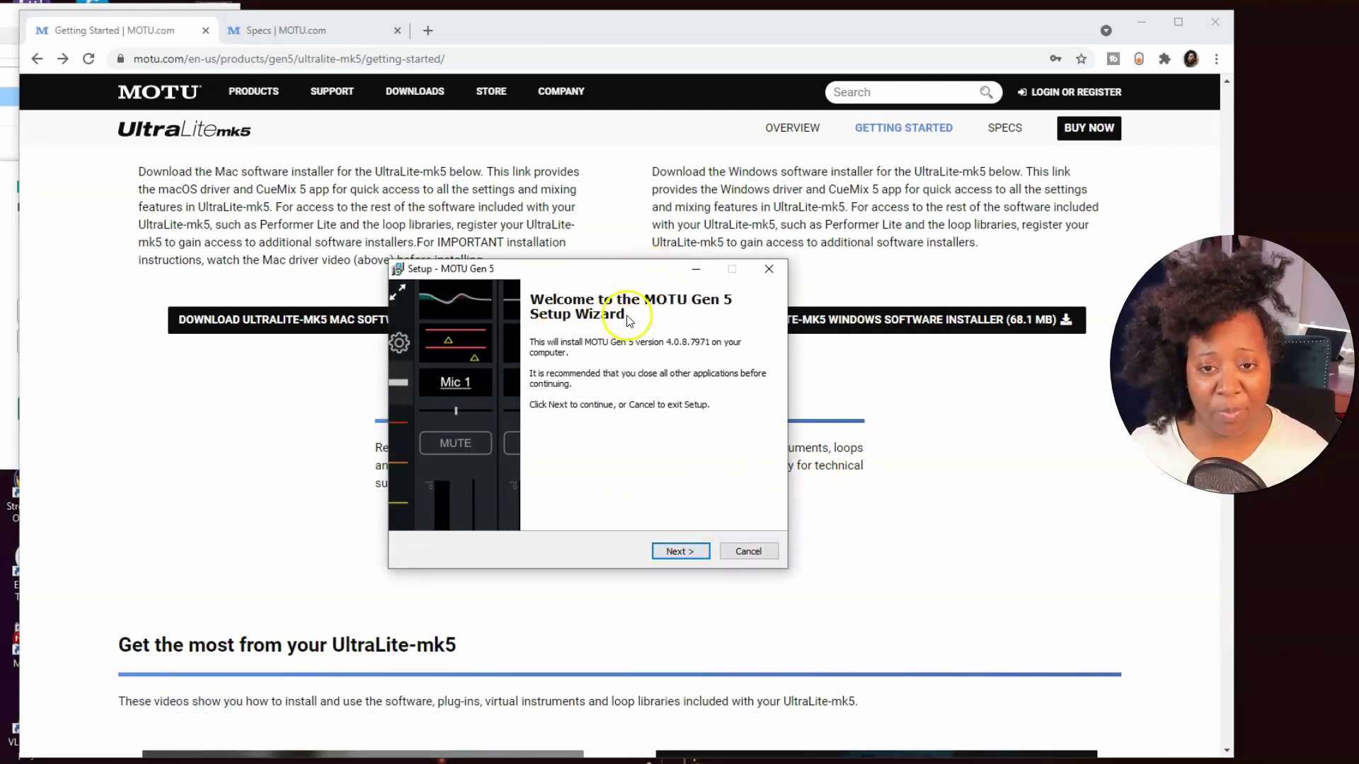
Accept the licence agreement, install MOTU Gen 5, and finish with 'Yes, restart' selected.
left_click(680, 551)
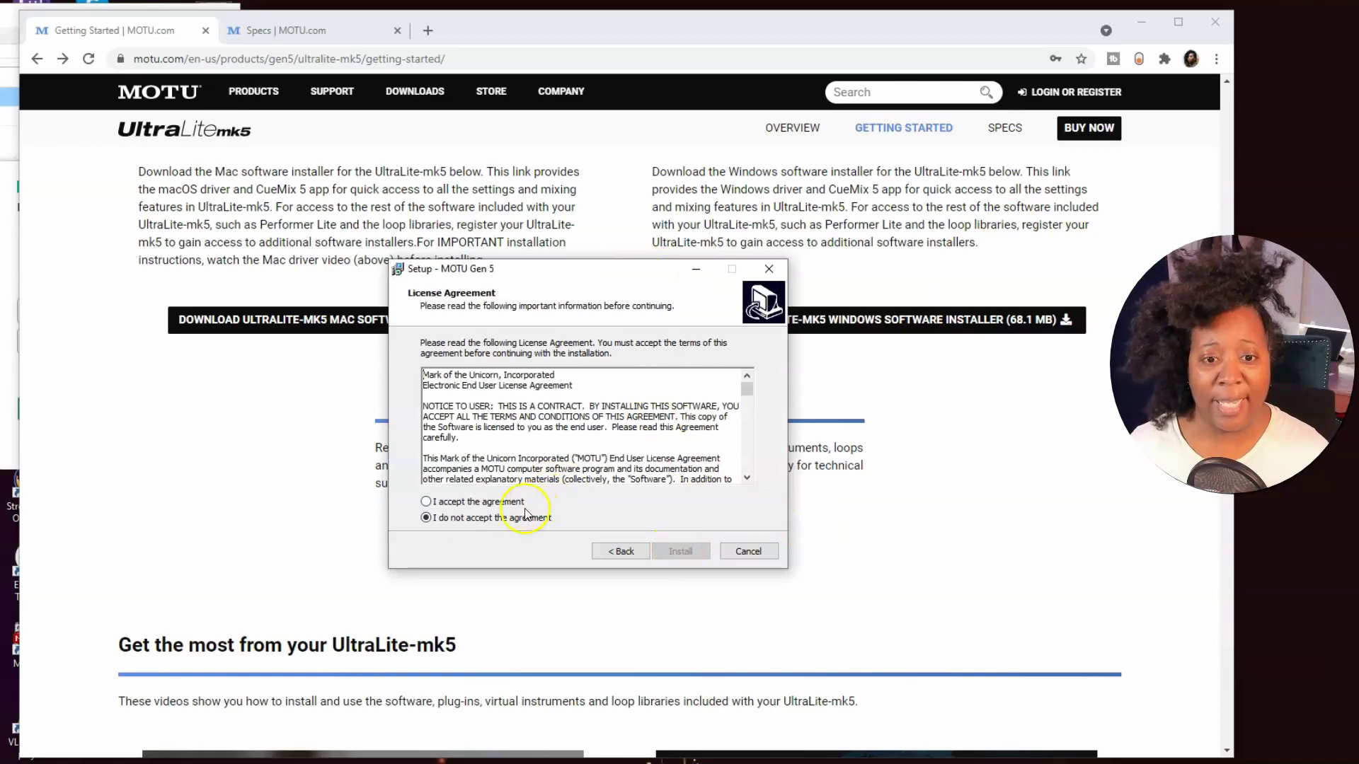
left_click(428, 501)
scroll(701, 439, "down", 2)
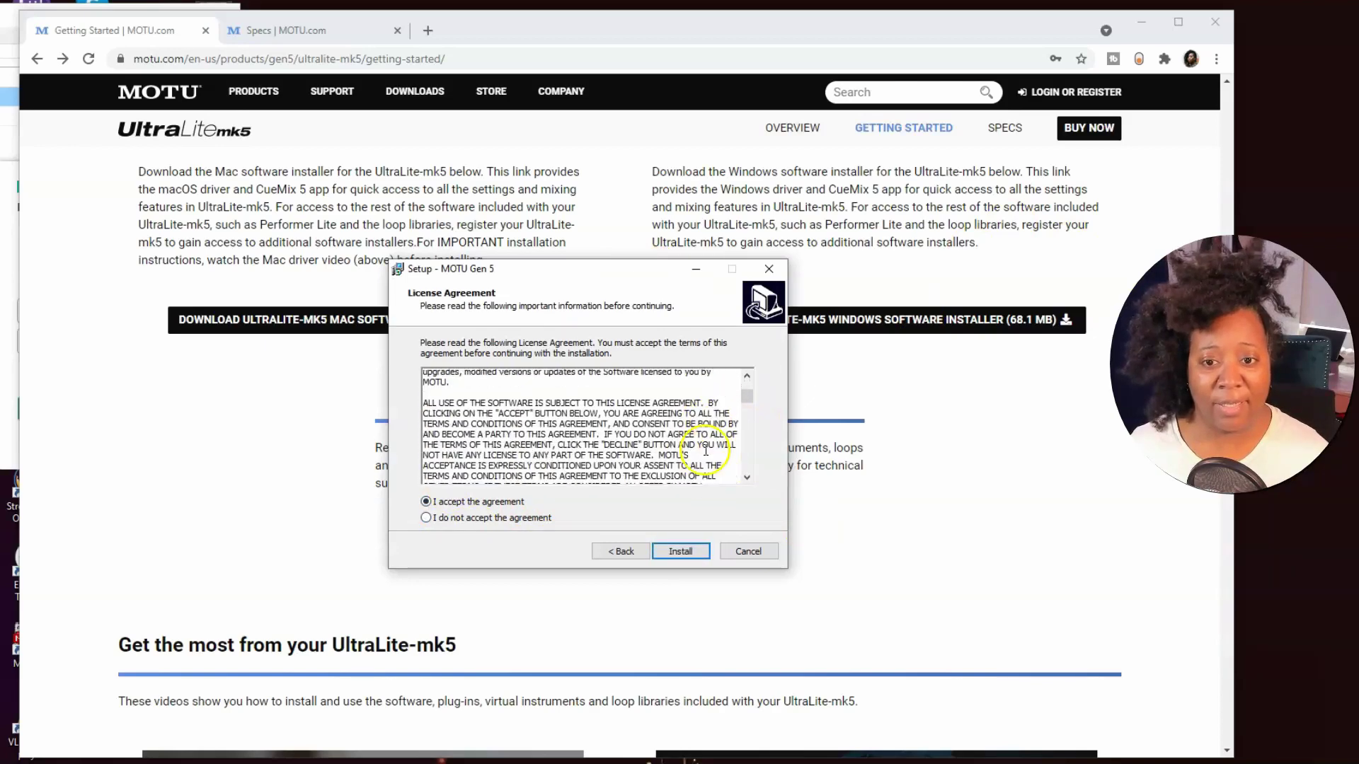
scroll(705, 450, "down", 10)
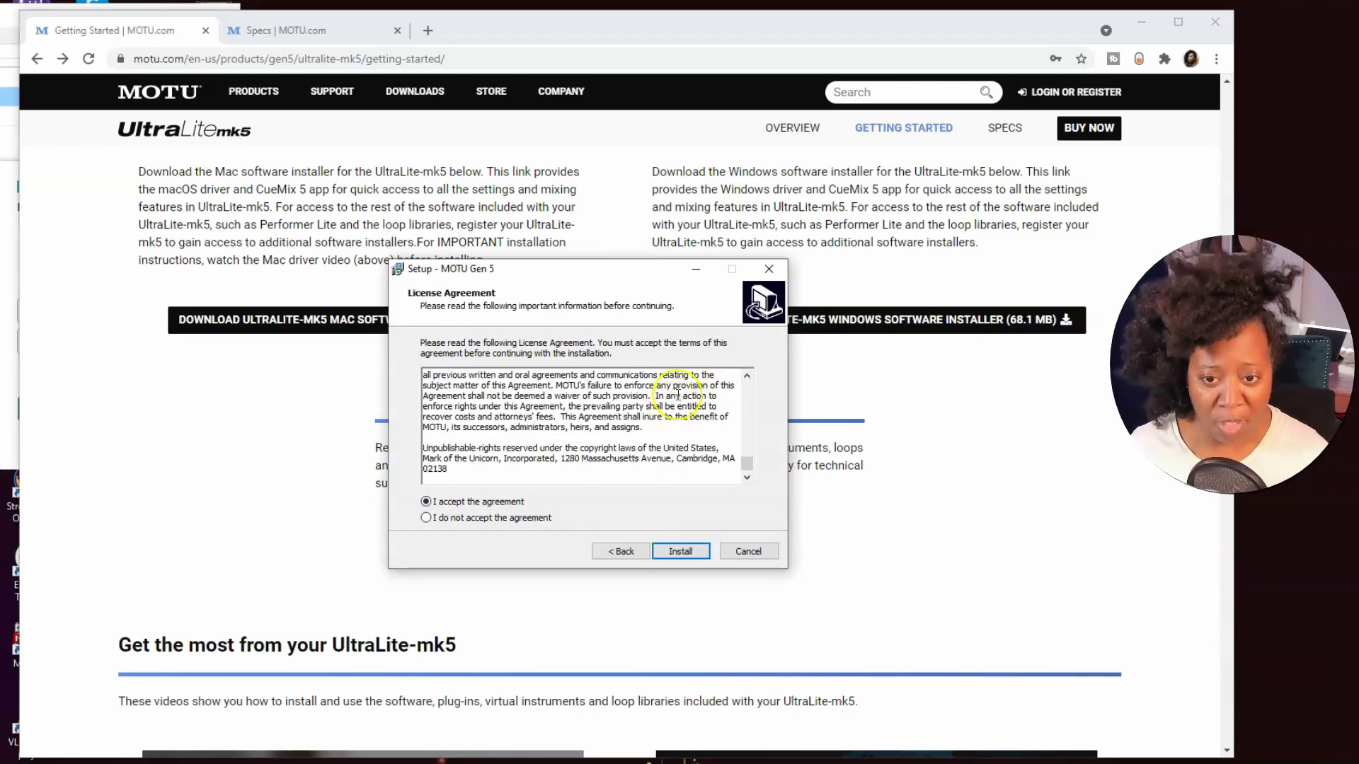
left_click(680, 551)
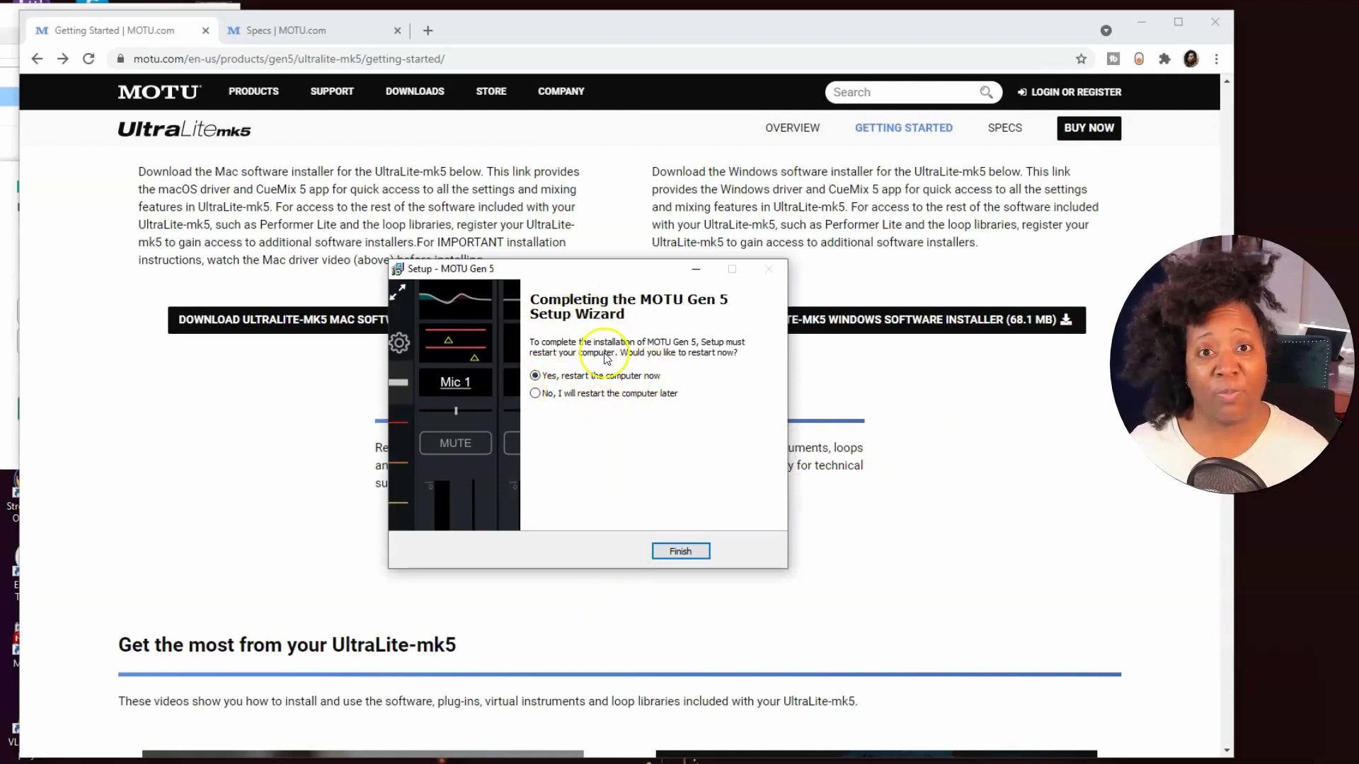
left_click(682, 551)
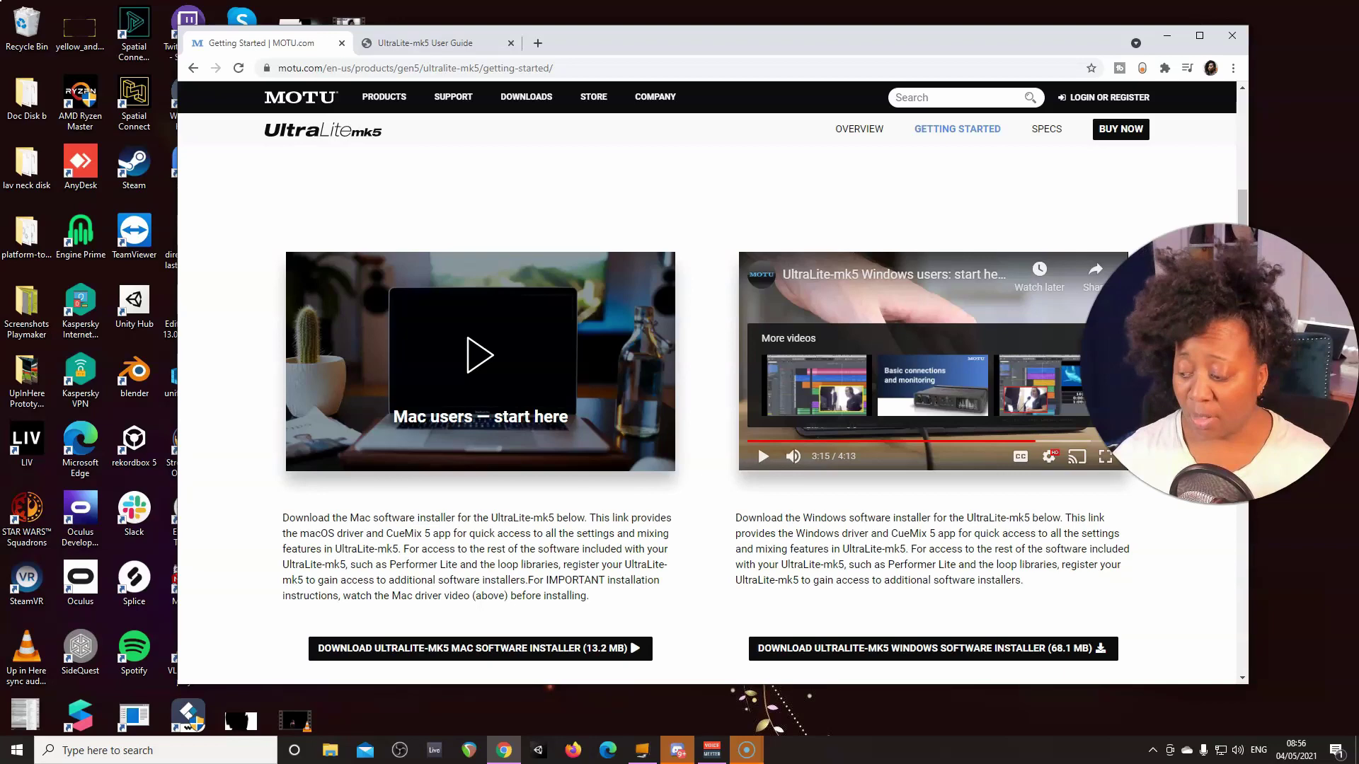
Expand the MOTU folder in the Start menu to confirm CueMix 5 is listed, then close Start.
left_click(17, 751)
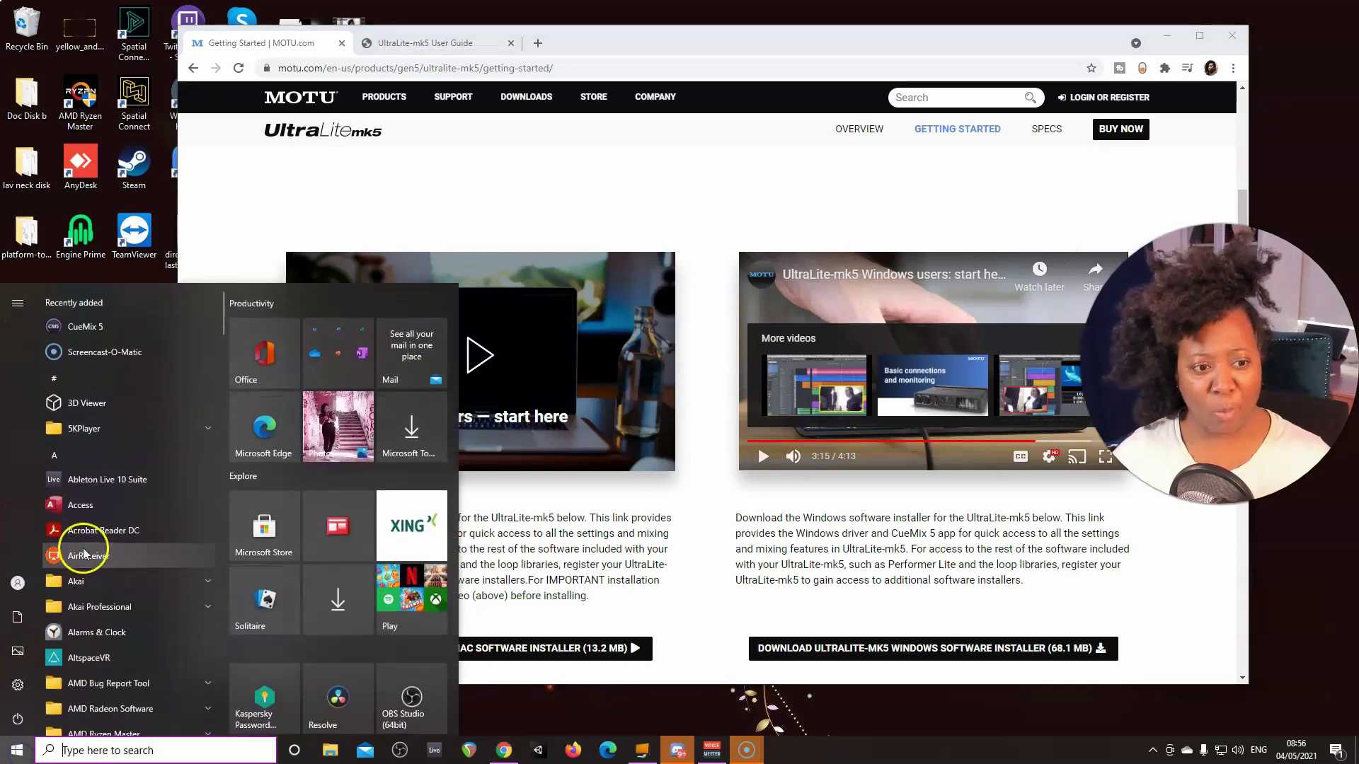
scroll(96, 525, "down", 8)
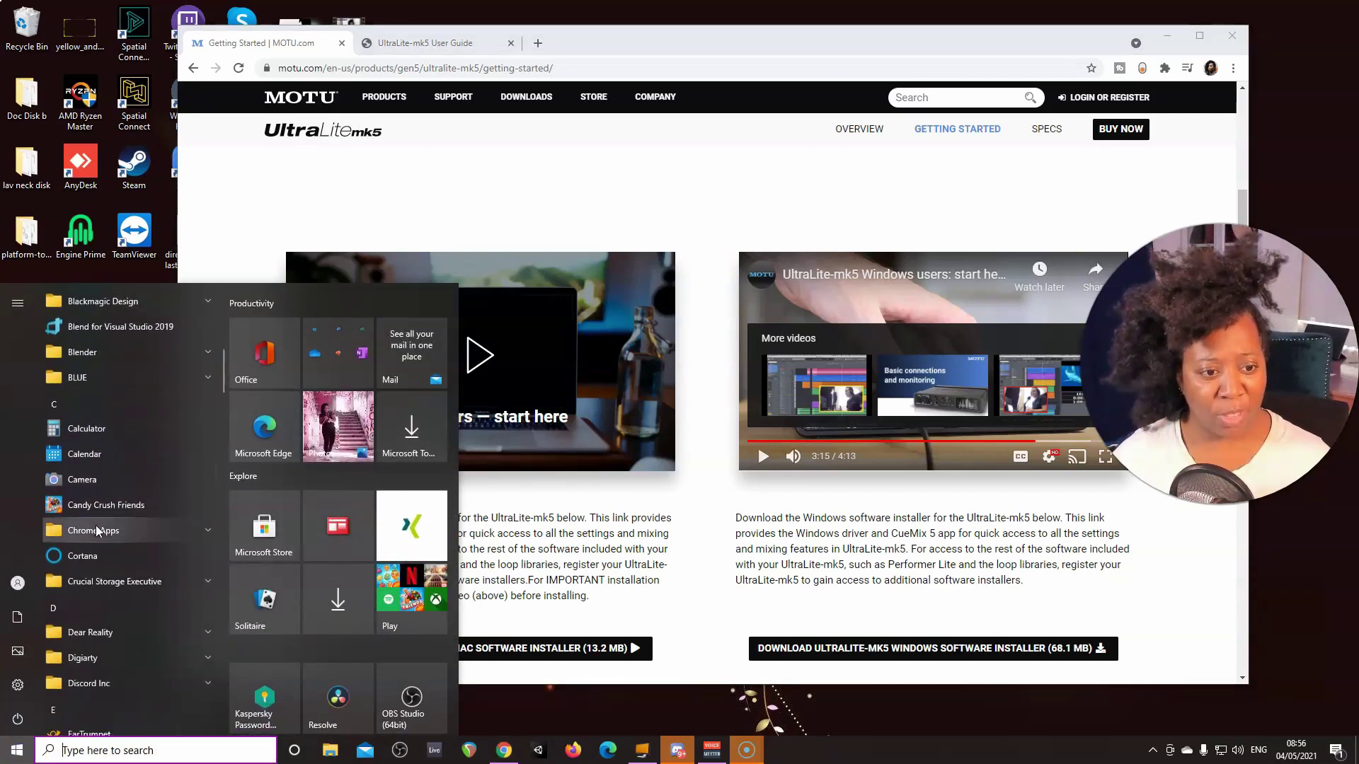
scroll(119, 540, "down", 8)
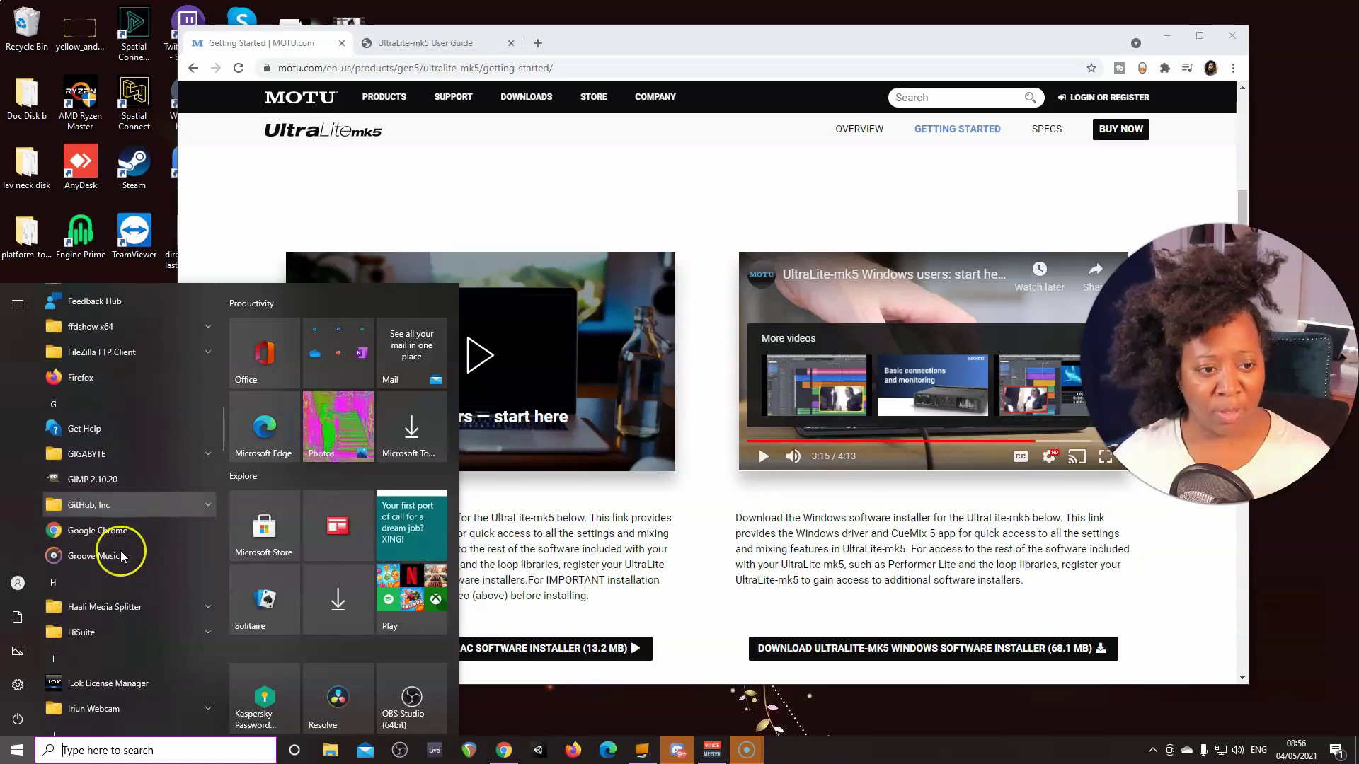
scroll(120, 556, "down", 6)
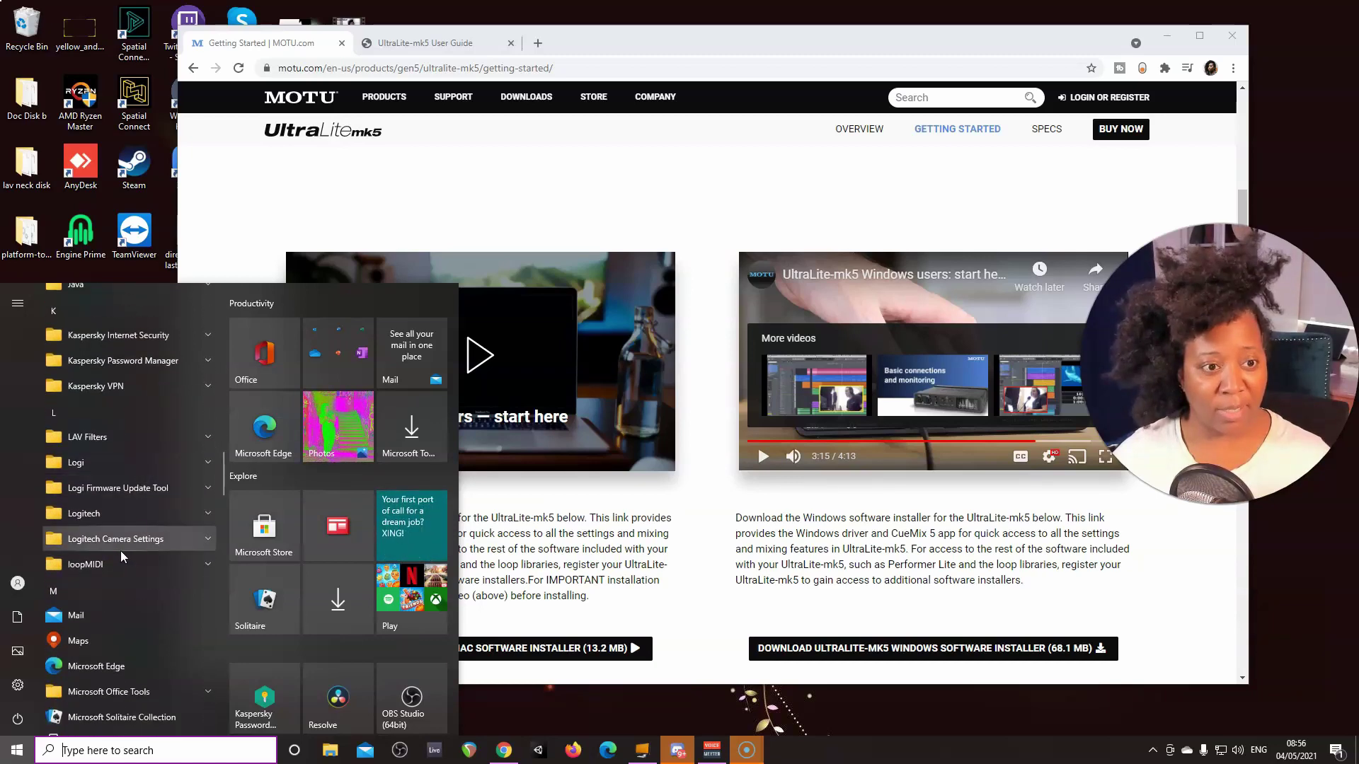
scroll(121, 550, "down", 5)
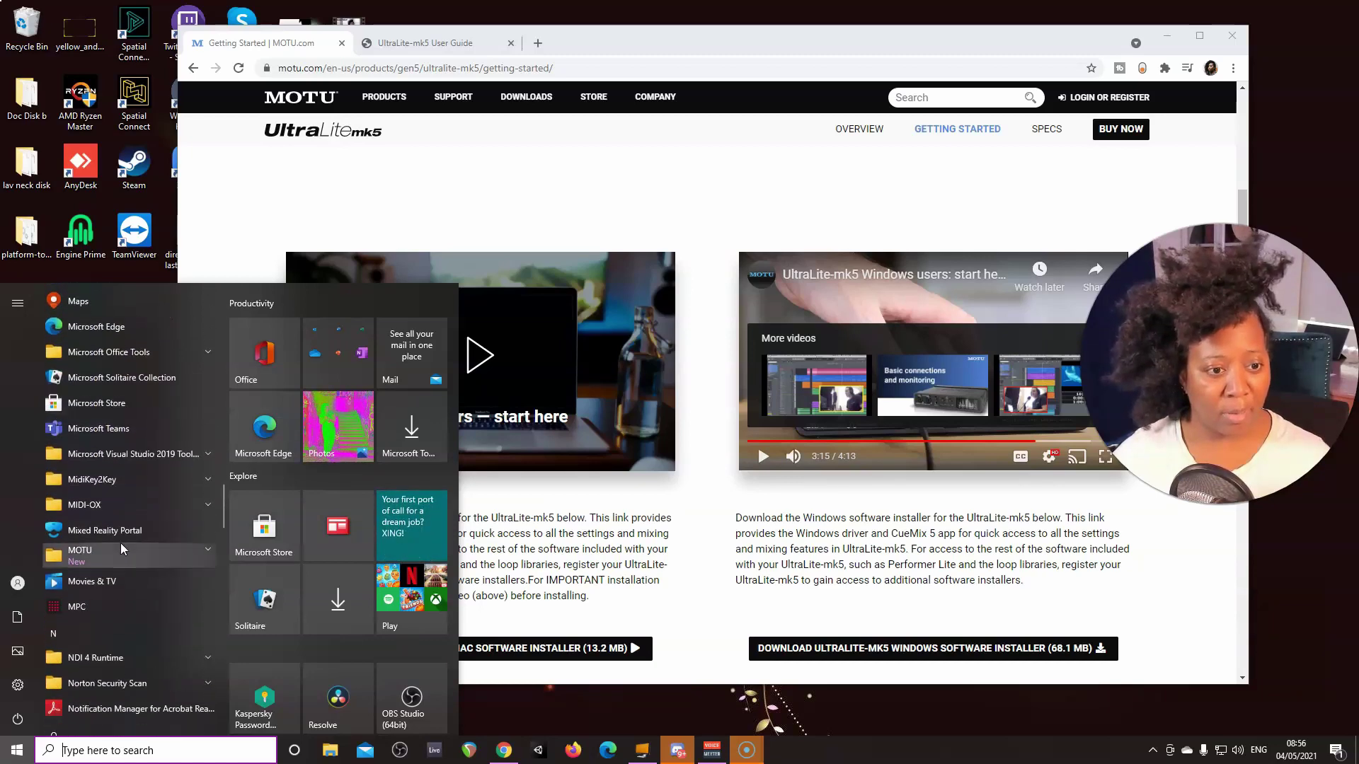
left_click(113, 549)
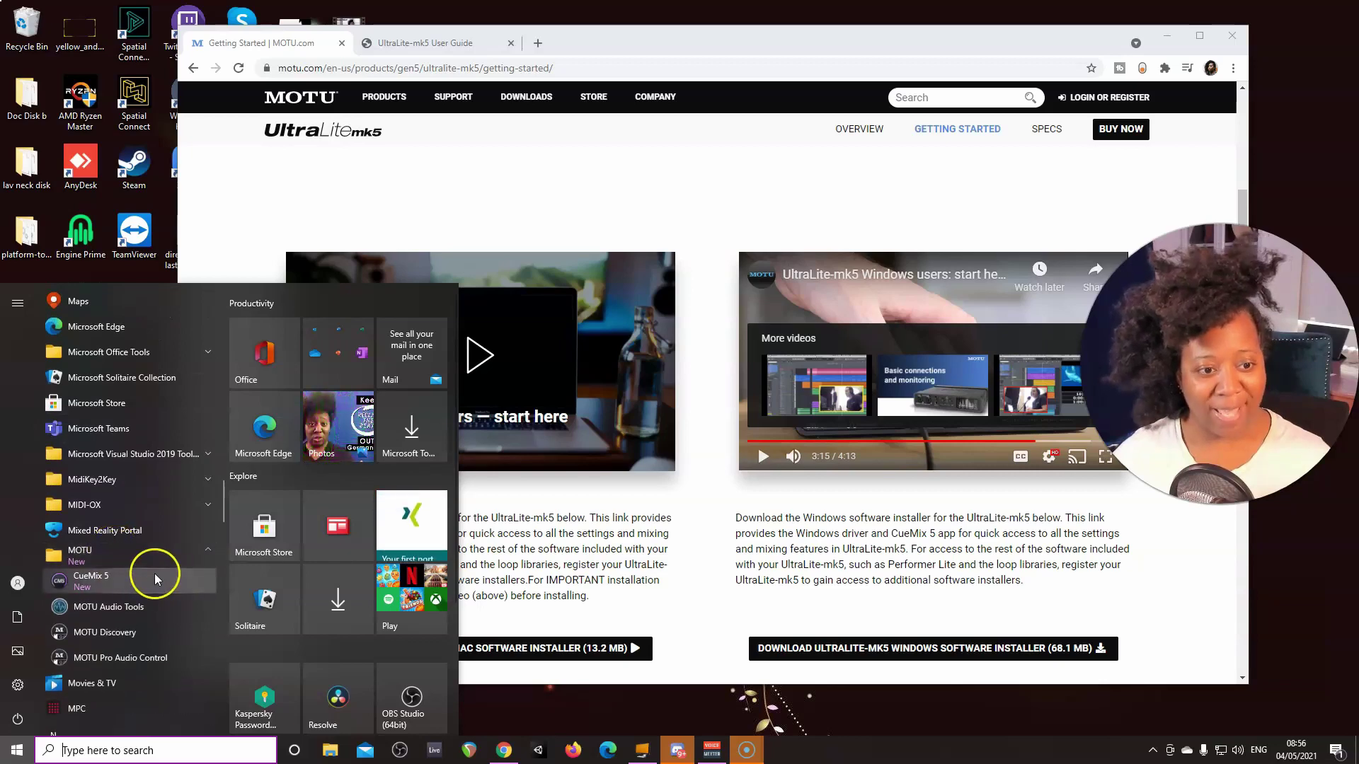
left_click(32, 738)
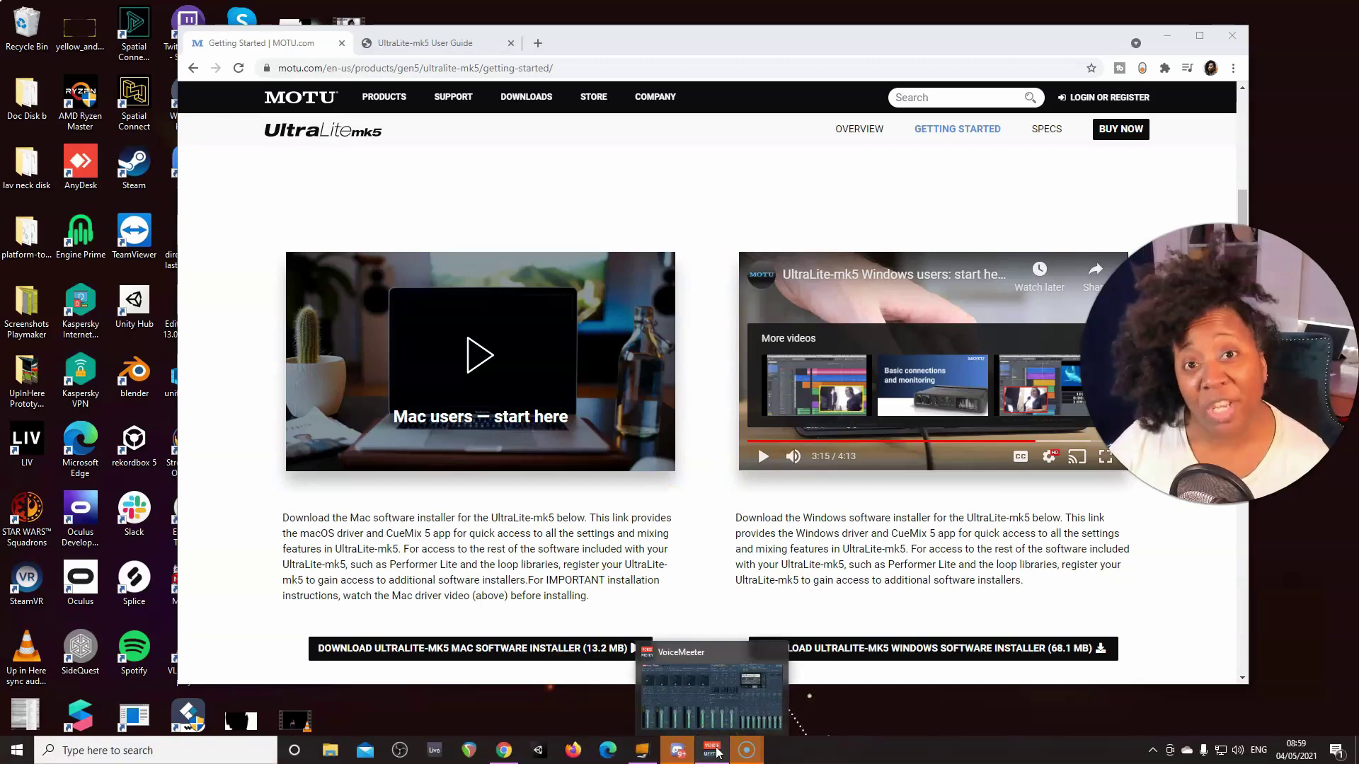
Restore the VoiceMeeter Potato window from the taskbar and select the speaker tray icon.
left_click(711, 750)
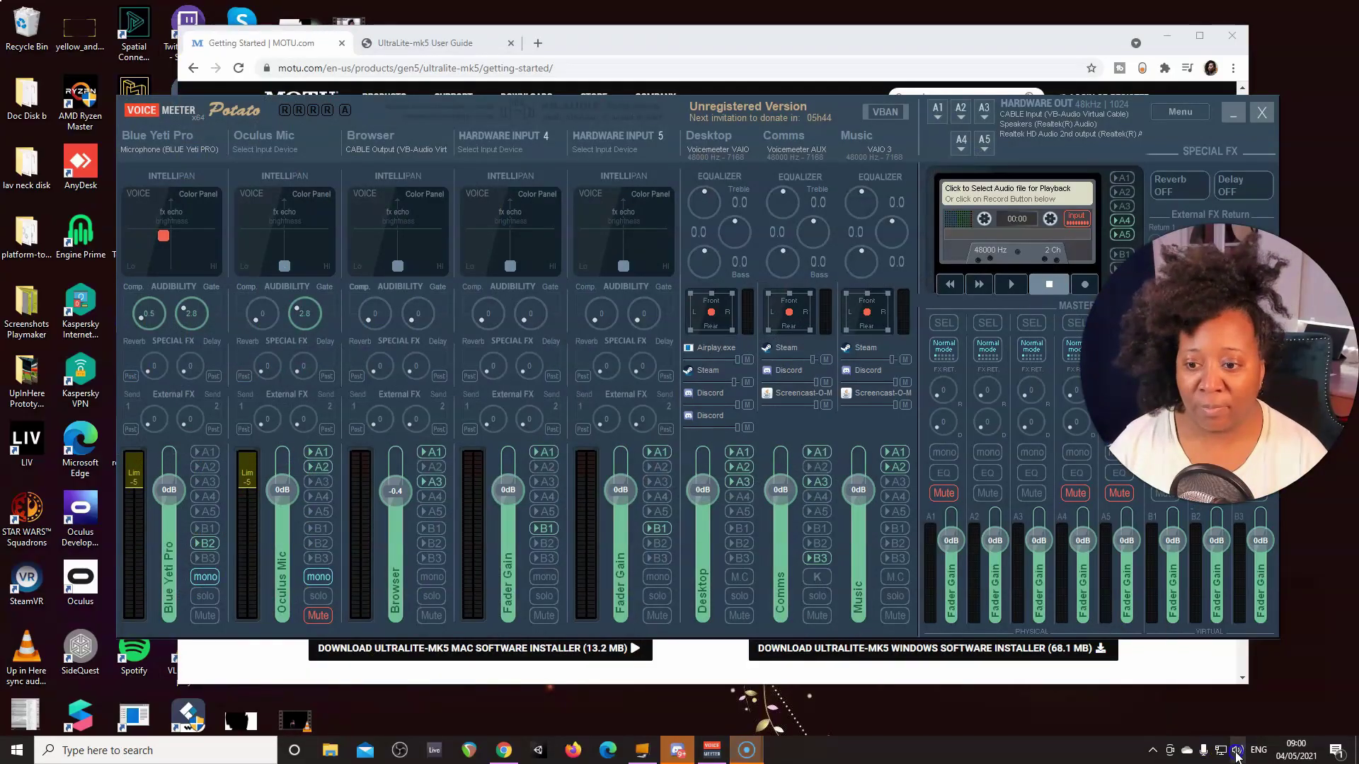
left_click(1237, 756)
Open Sound settings from the speaker icon and keep Main Out 1-2 (UltraLite-mk5) as output.
right_click(1237, 756)
left_click(1267, 644)
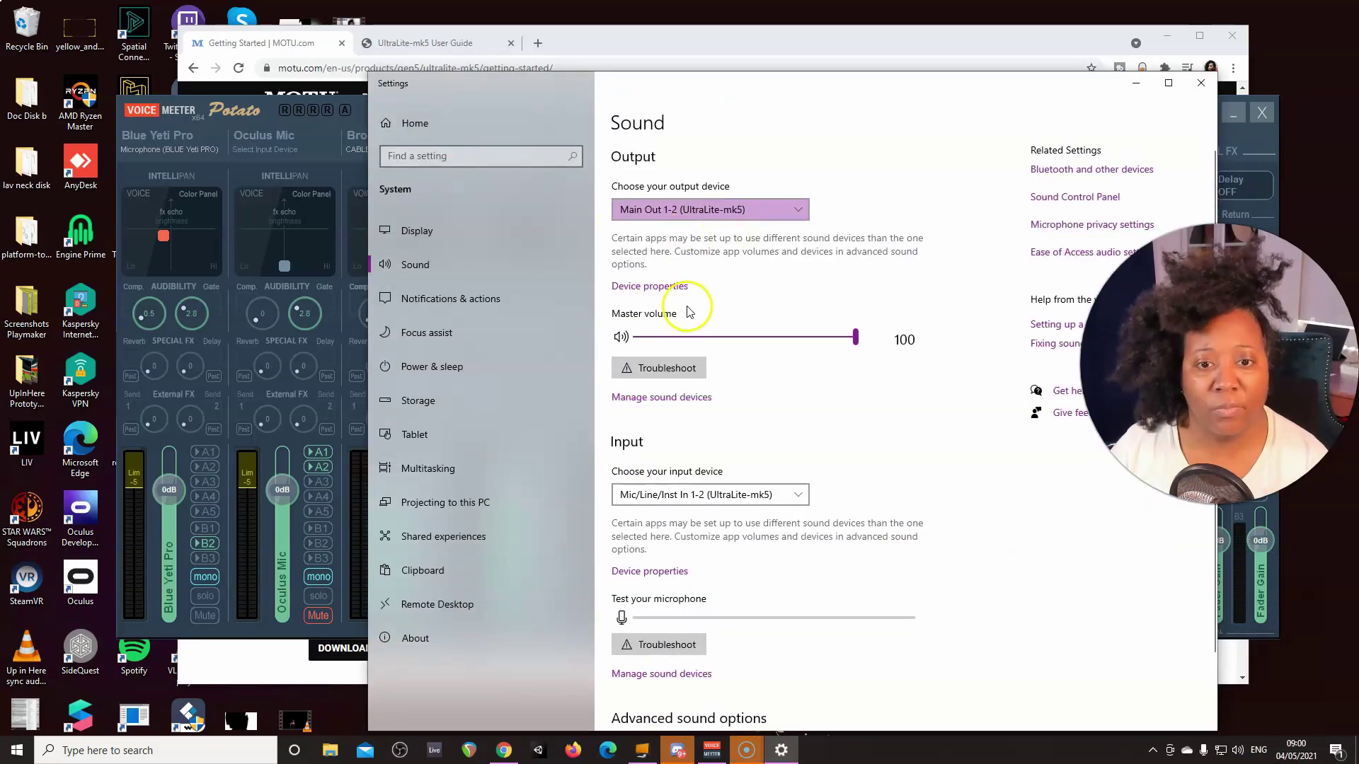
left_click(707, 209)
left_click(955, 268)
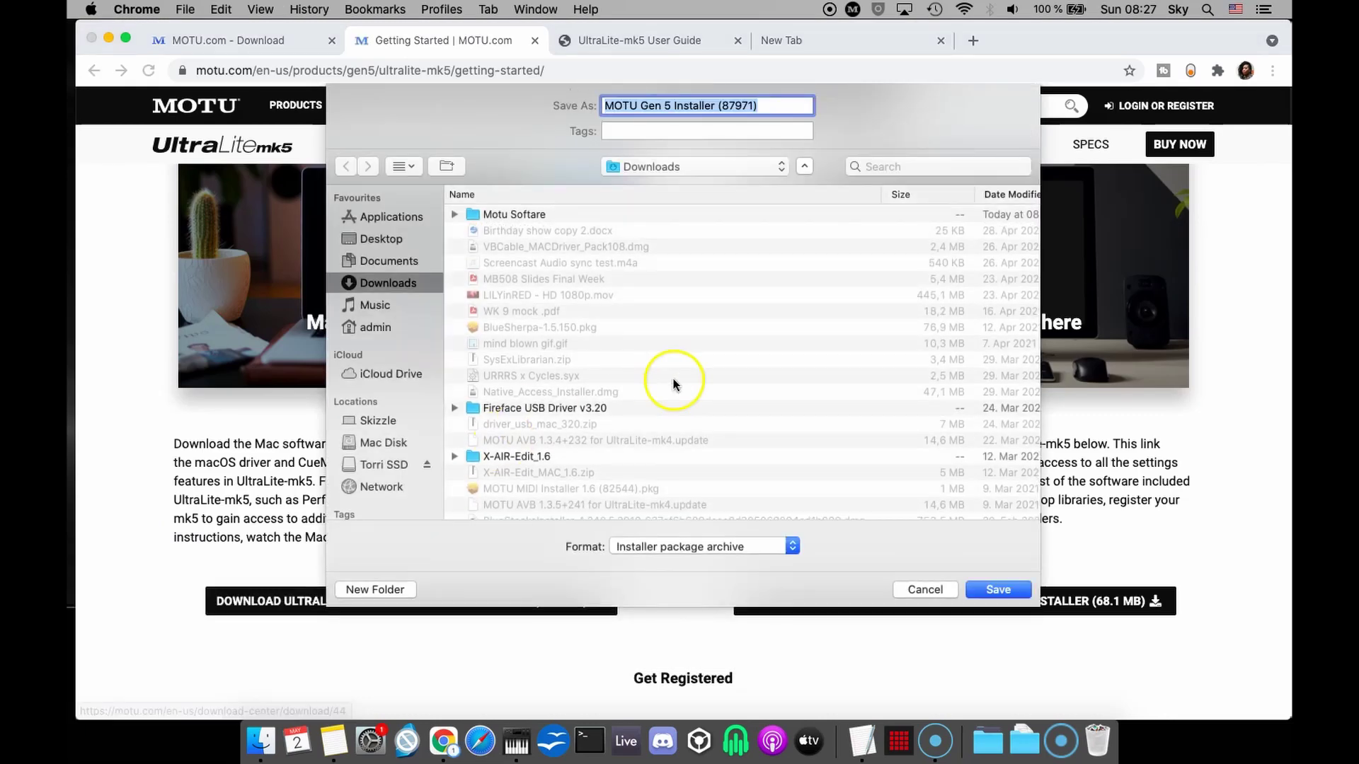
Save the Mac installer into the Motu Software folder and reveal it in Finder.
double_click(525, 213)
left_click(998, 590)
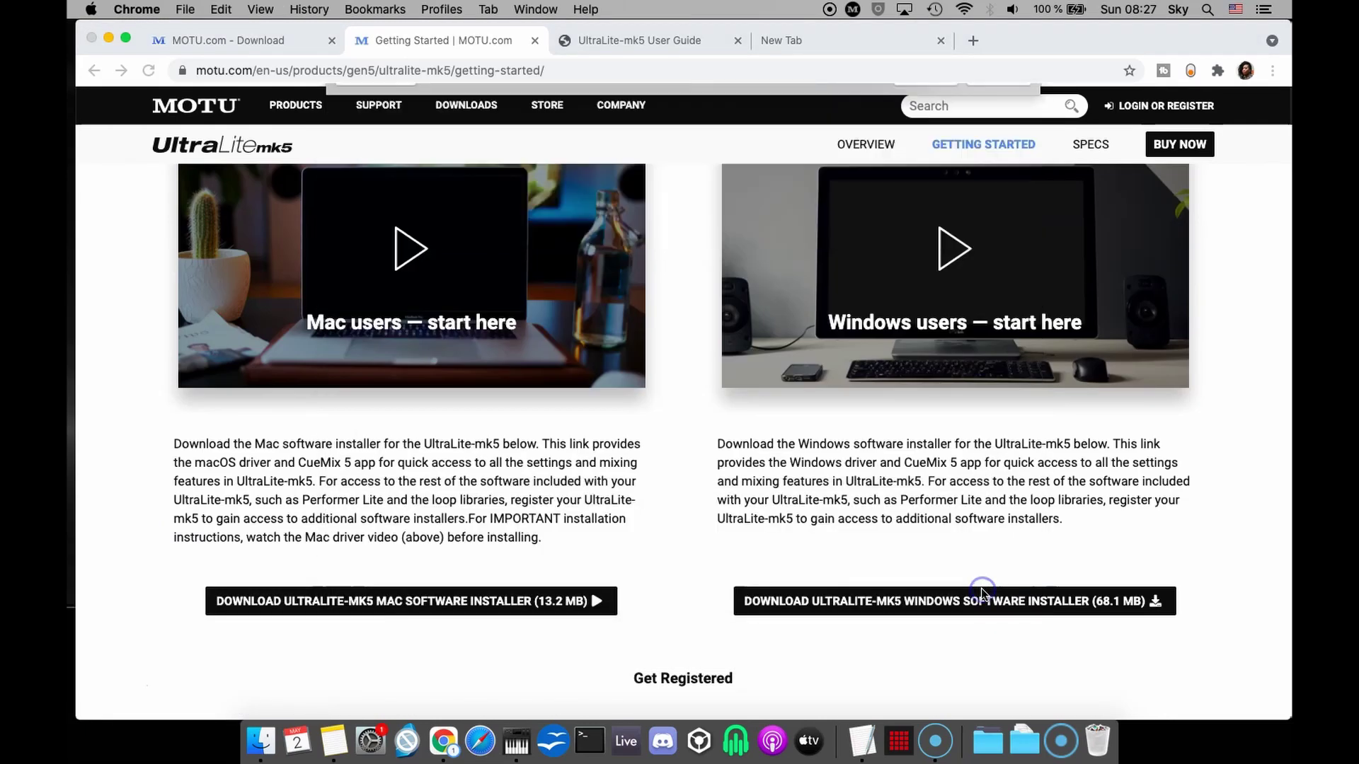
left_click(256, 696)
left_click(295, 678)
Launch the MOTU Gen 5 package, agree to the licence, and start the standard installation.
double_click(358, 239)
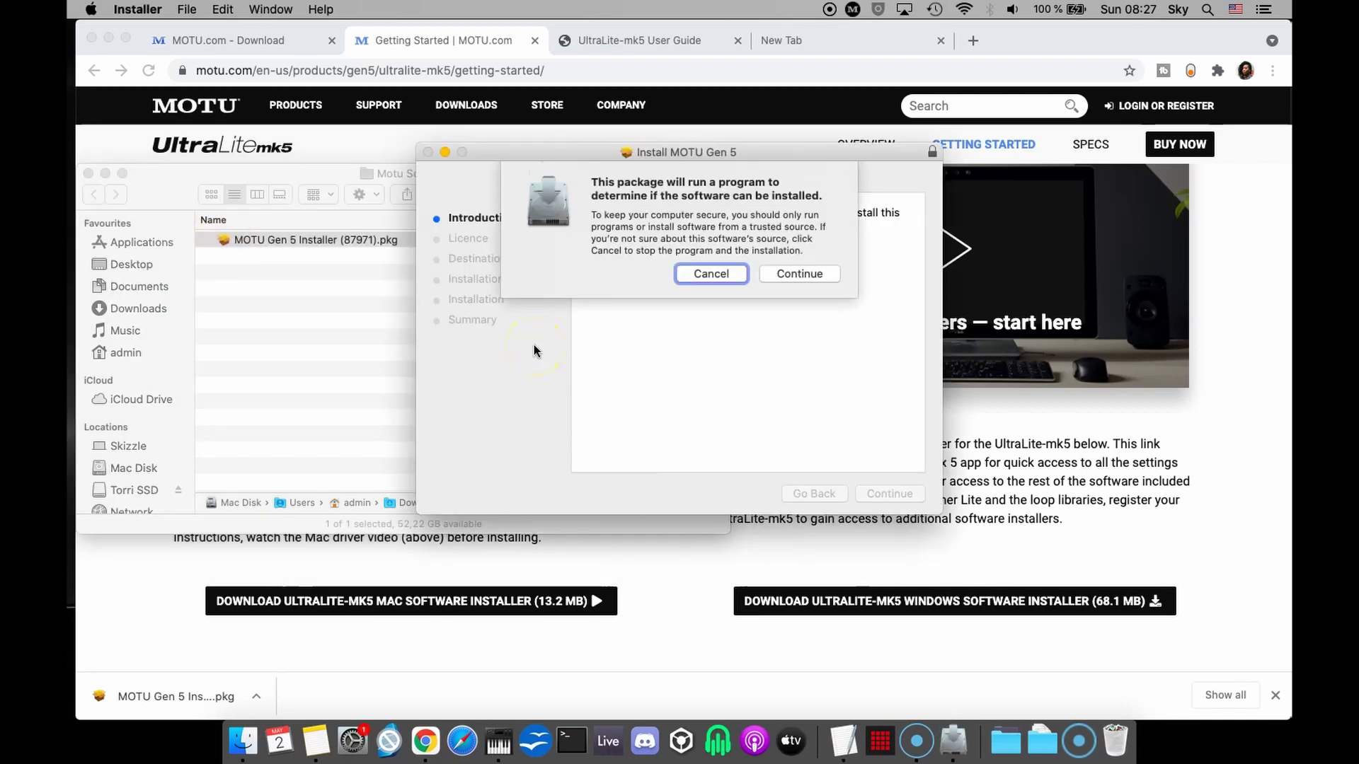
left_click(792, 272)
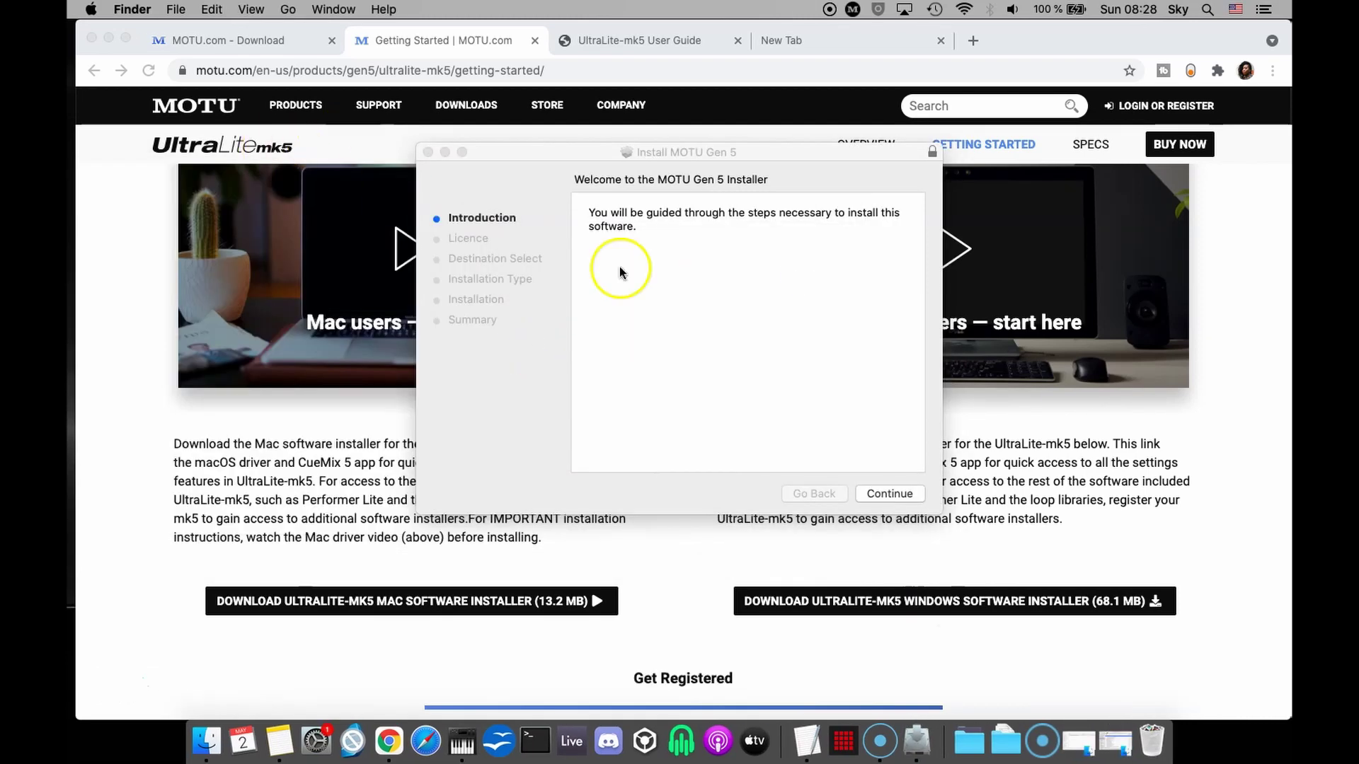
left_click(890, 494)
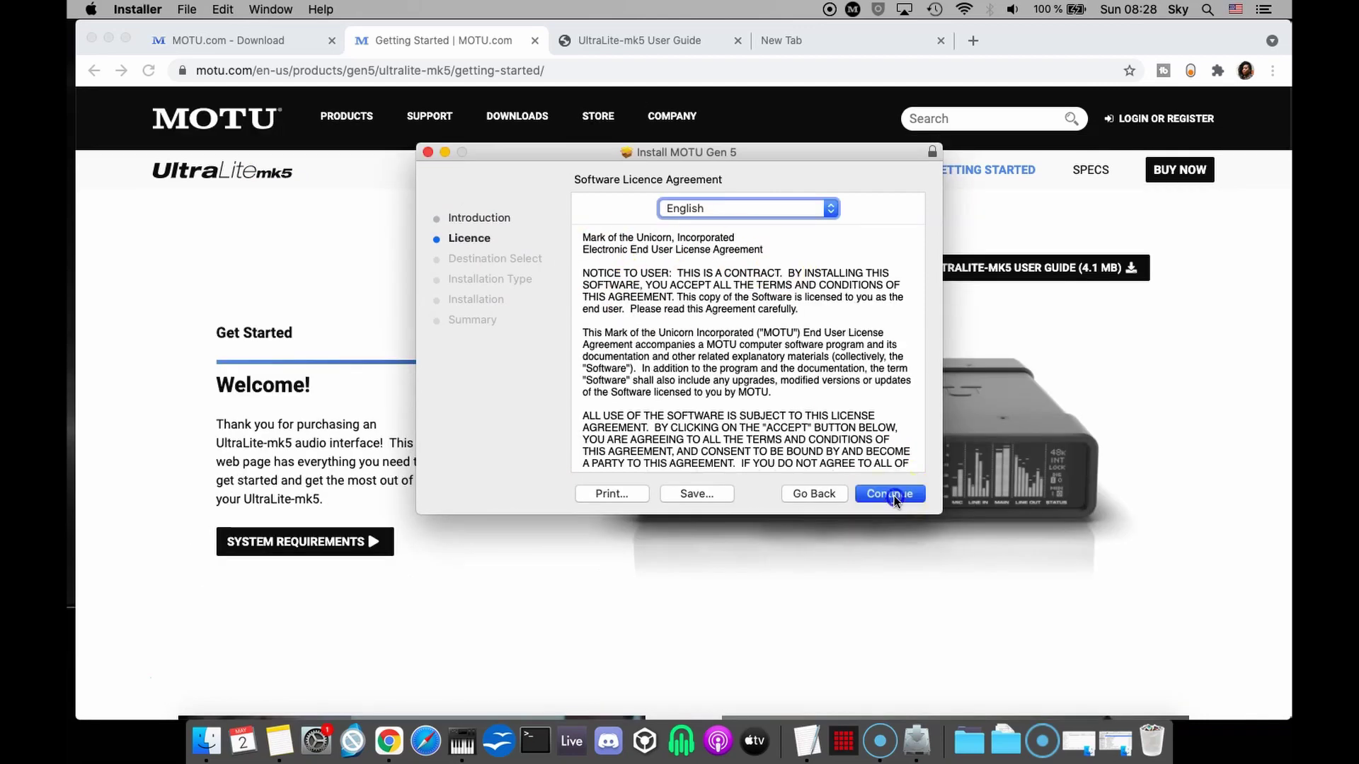
left_click(894, 496)
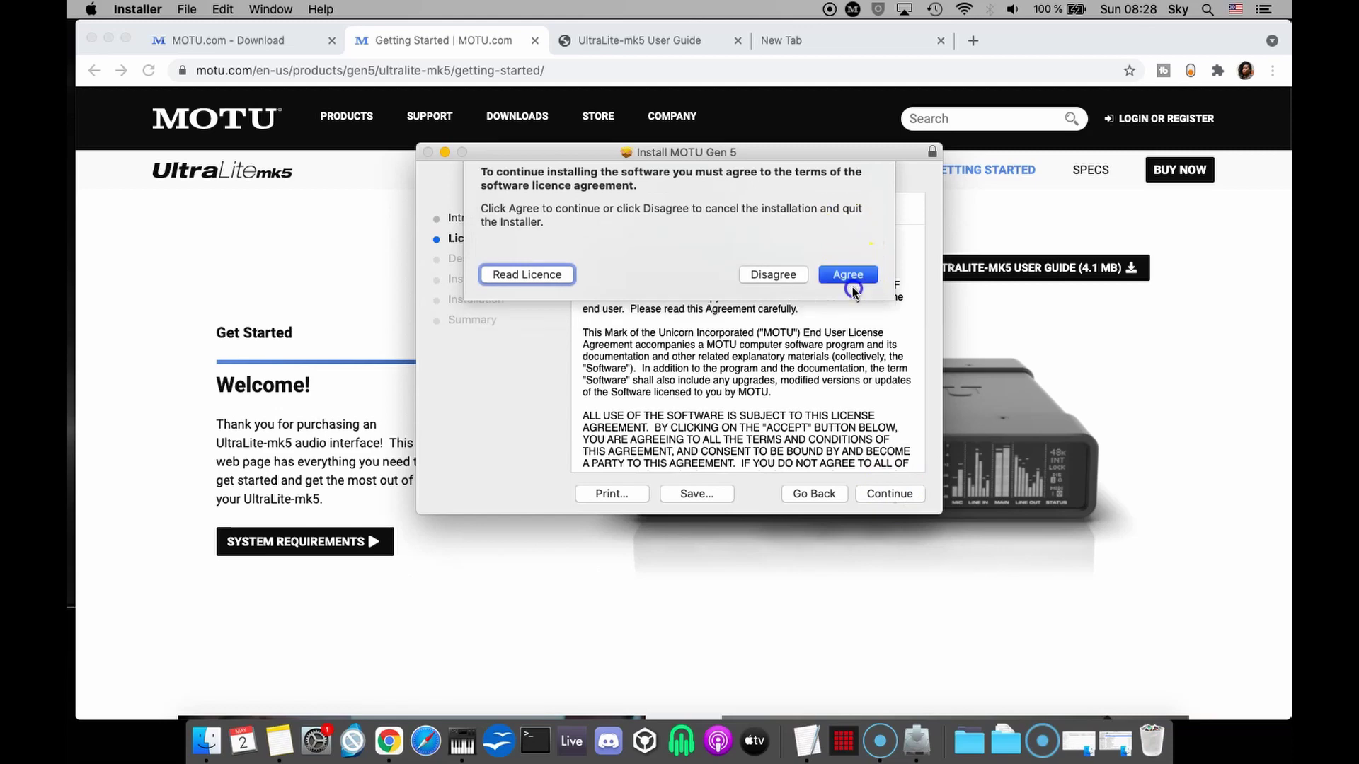
left_click(850, 275)
left_click(885, 496)
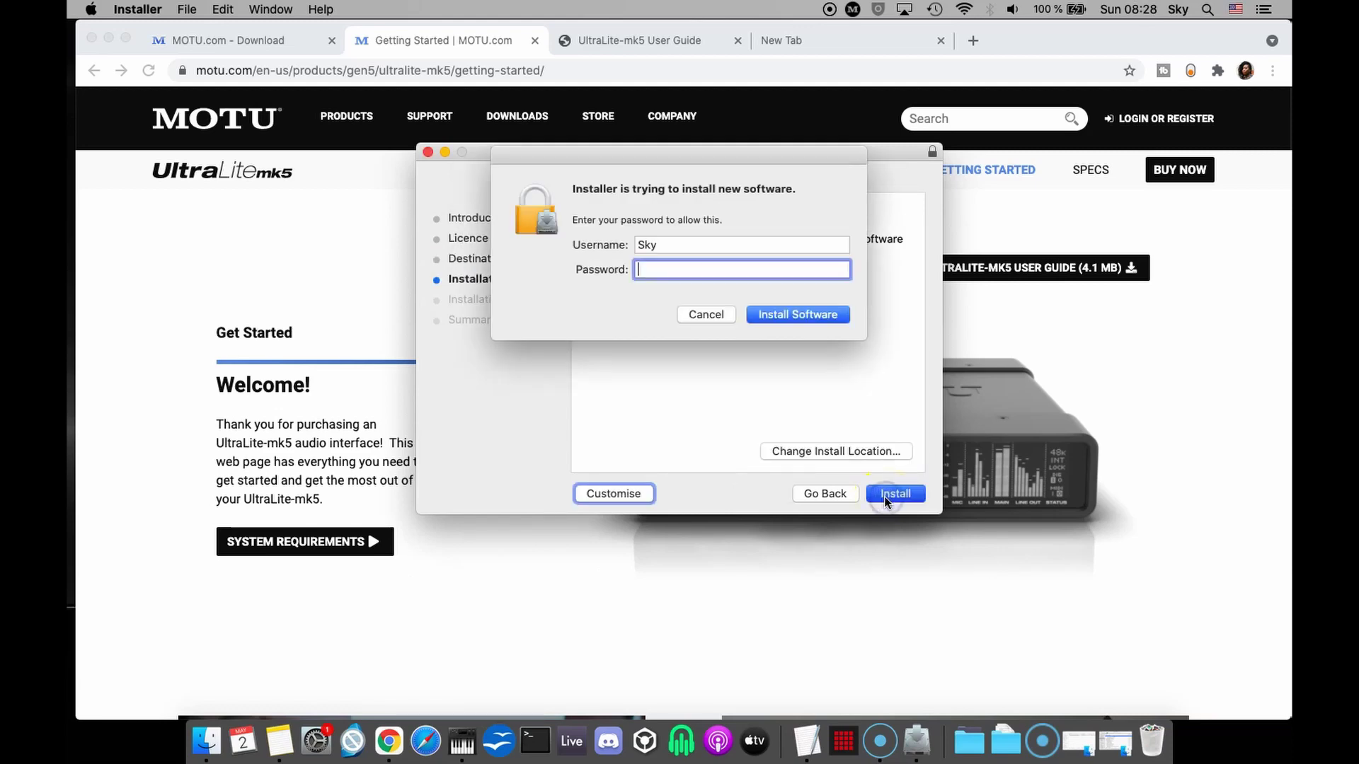
Authorise the install with the account password, accept the restart, and open Security & Privacy preferences.
type("•••••••••")
key("Return")
left_click(769, 246)
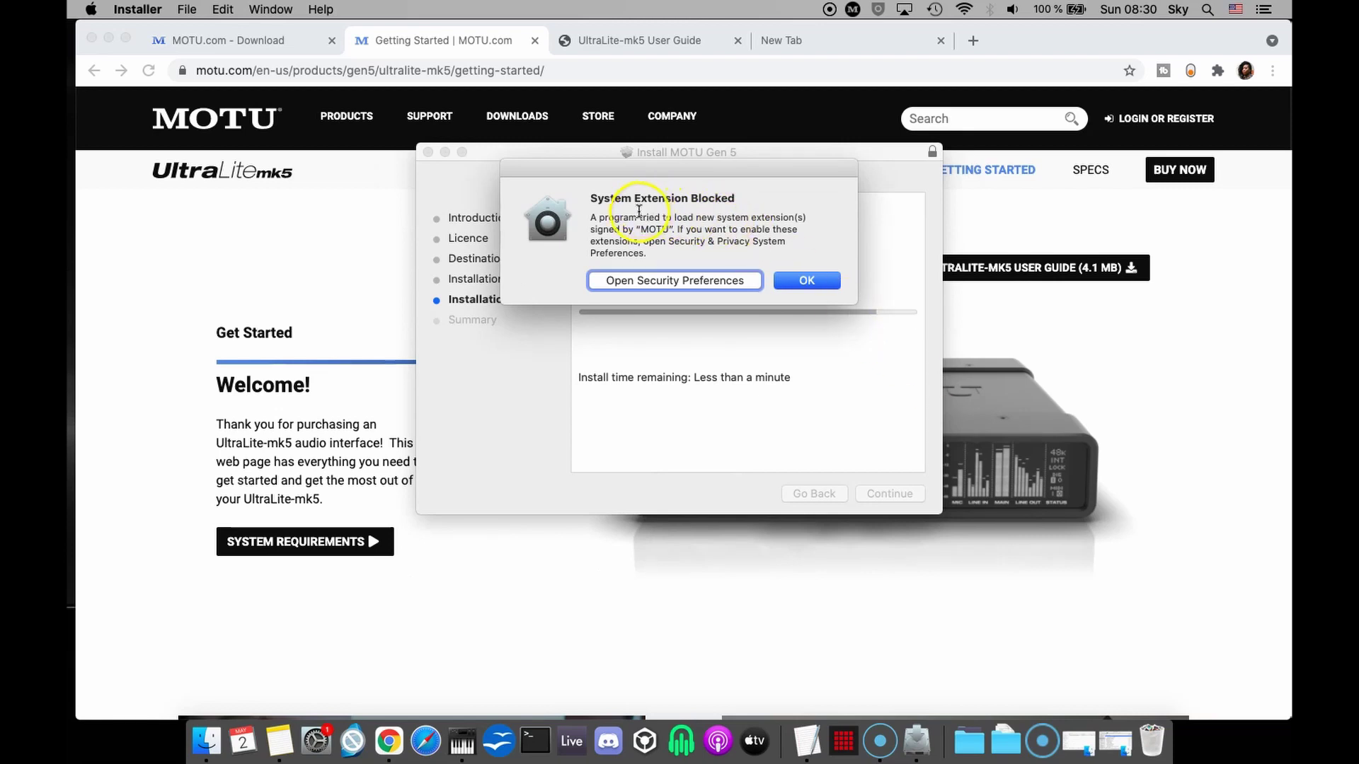
left_click(691, 280)
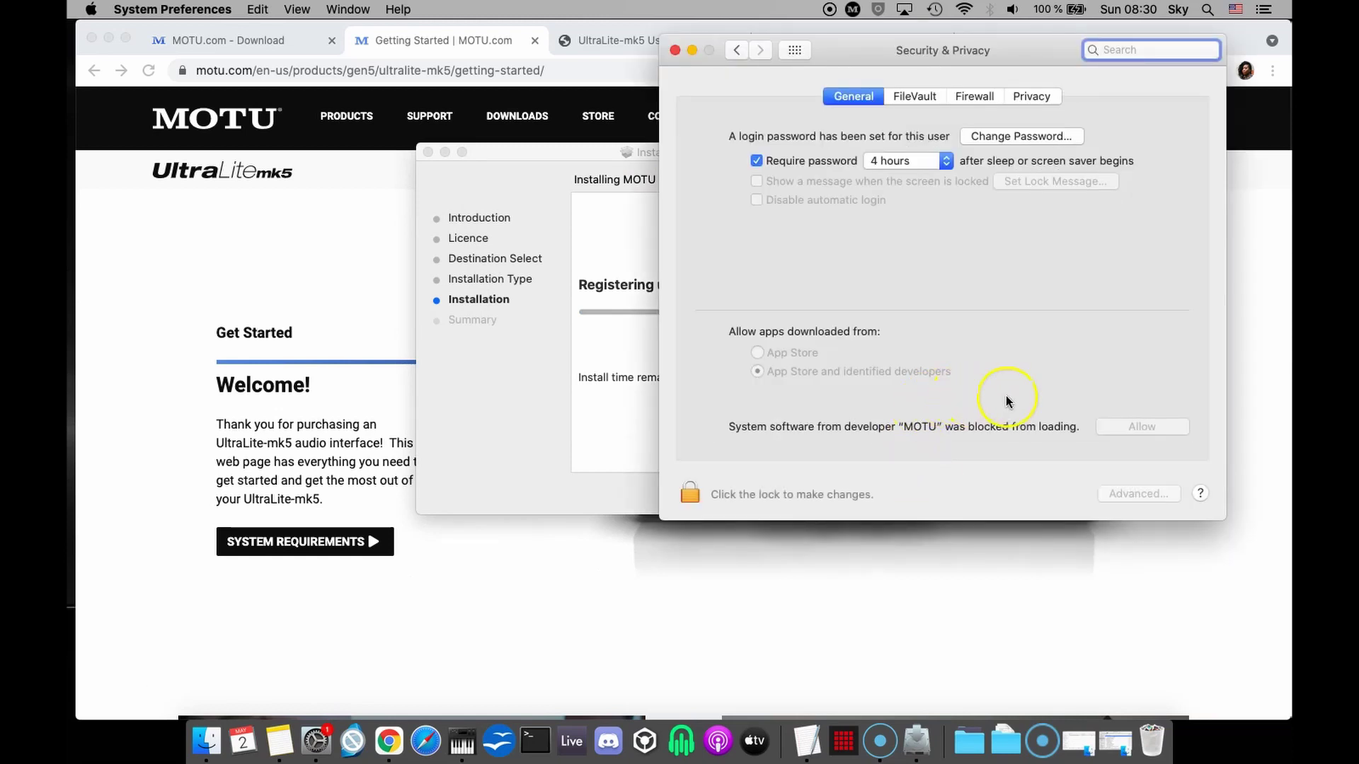
Unlock the security settings with the admin password, allow the MOTU system software, and relock.
left_click(688, 489)
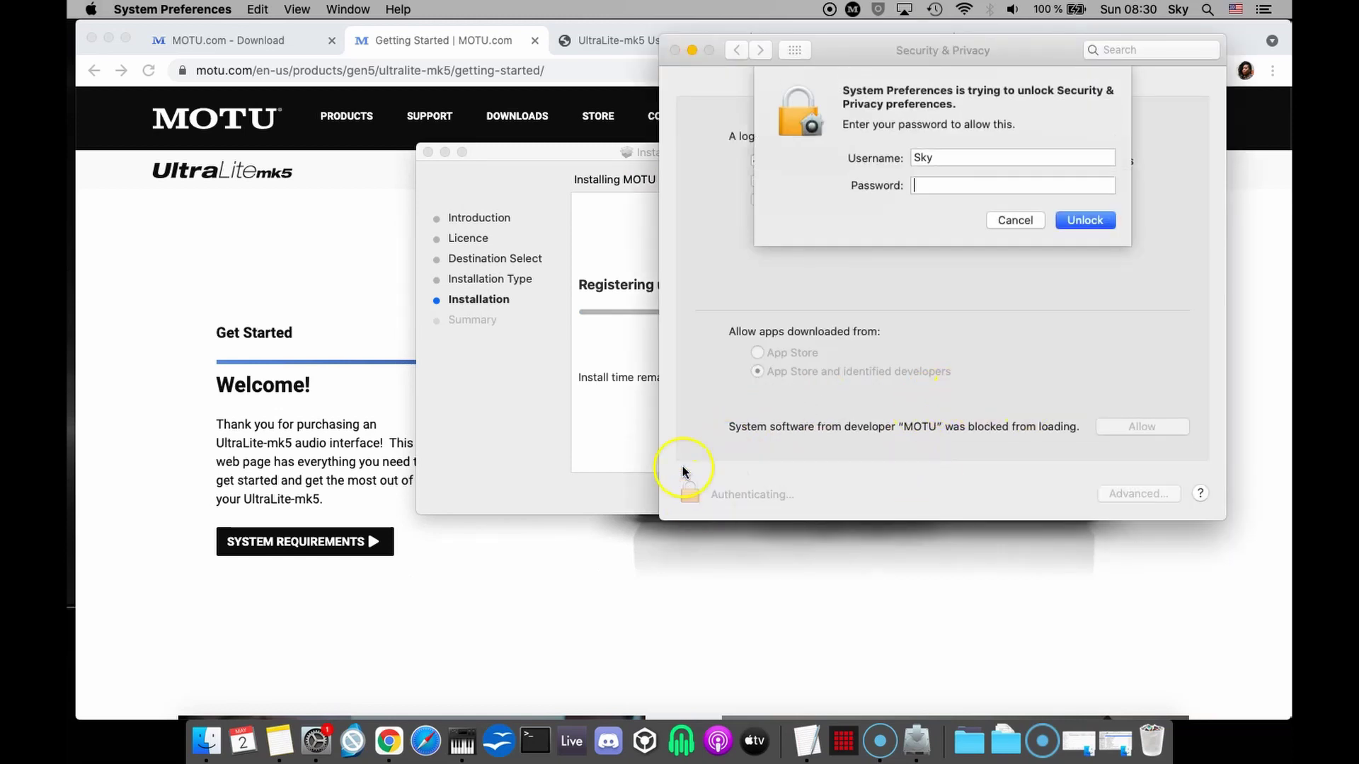
type("*******")
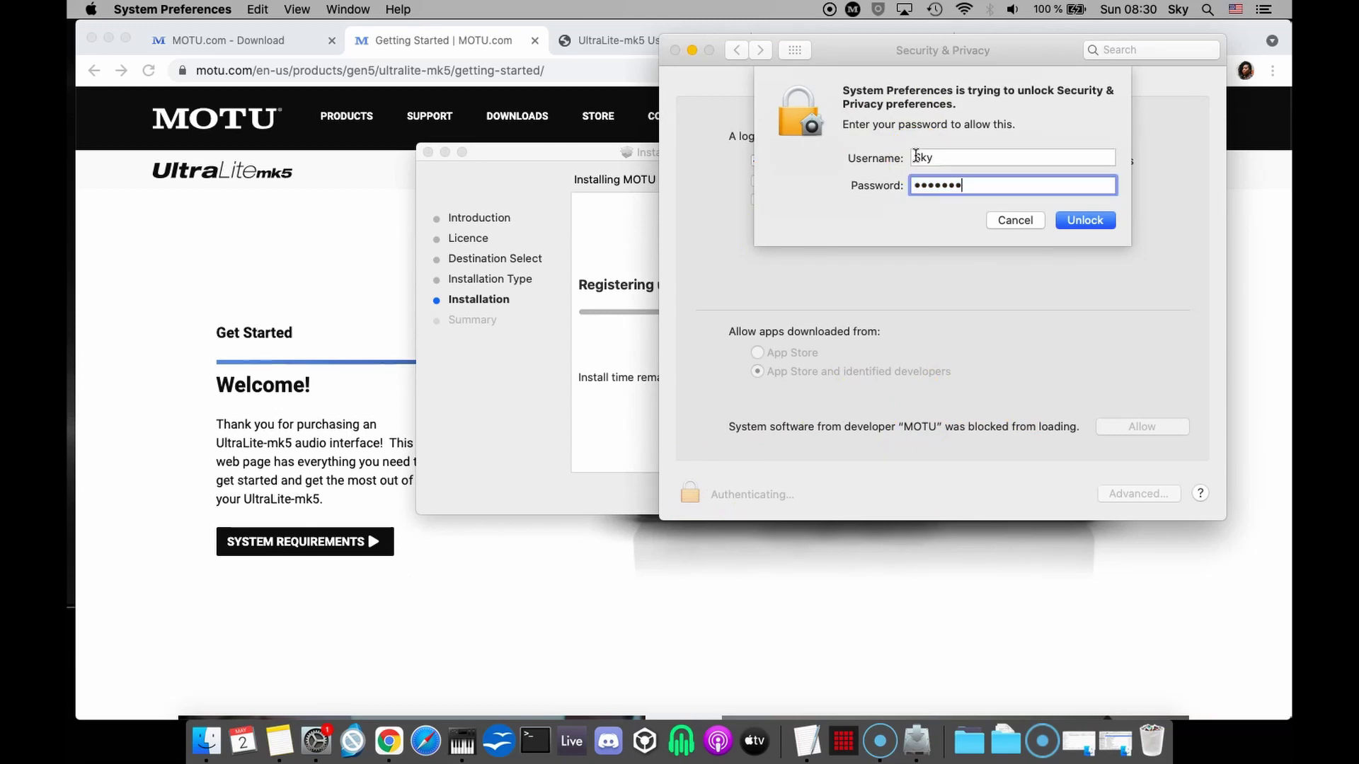
key("Return")
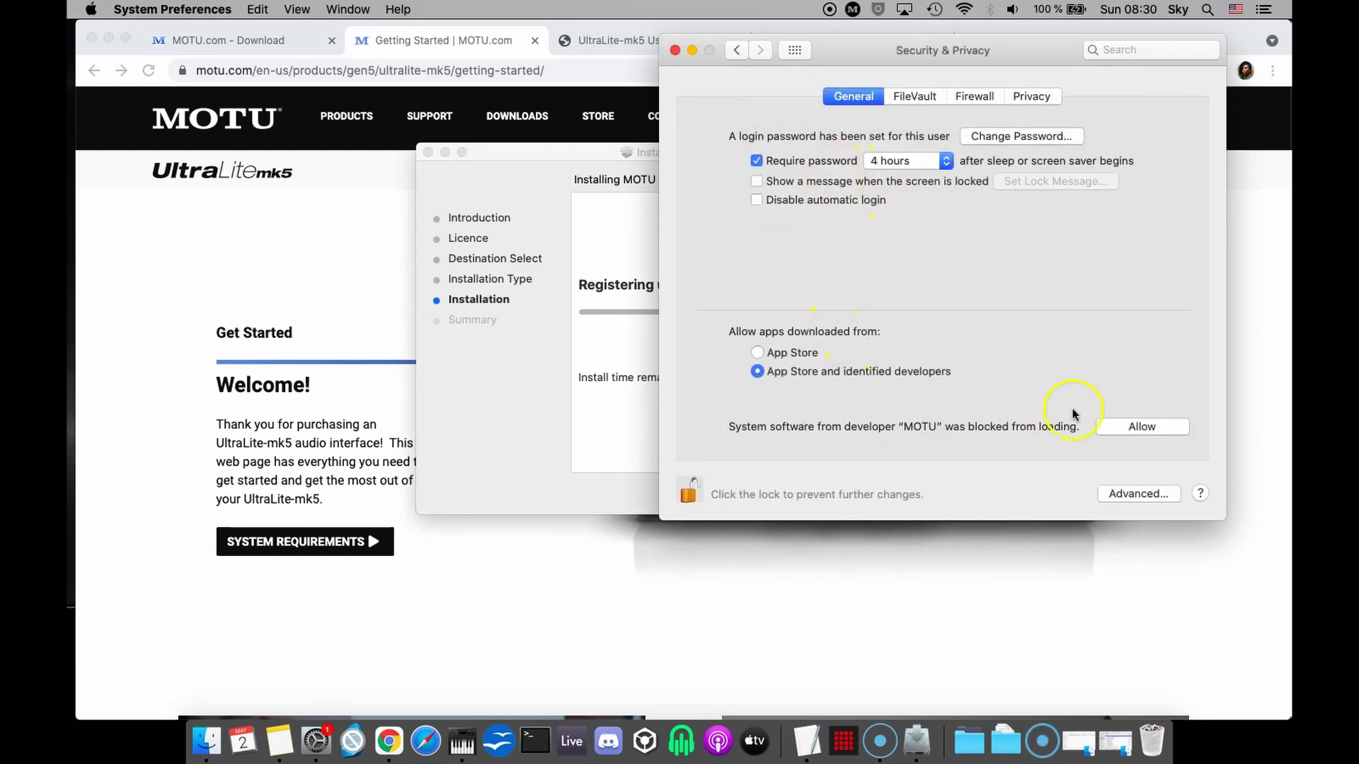
left_click(1113, 427)
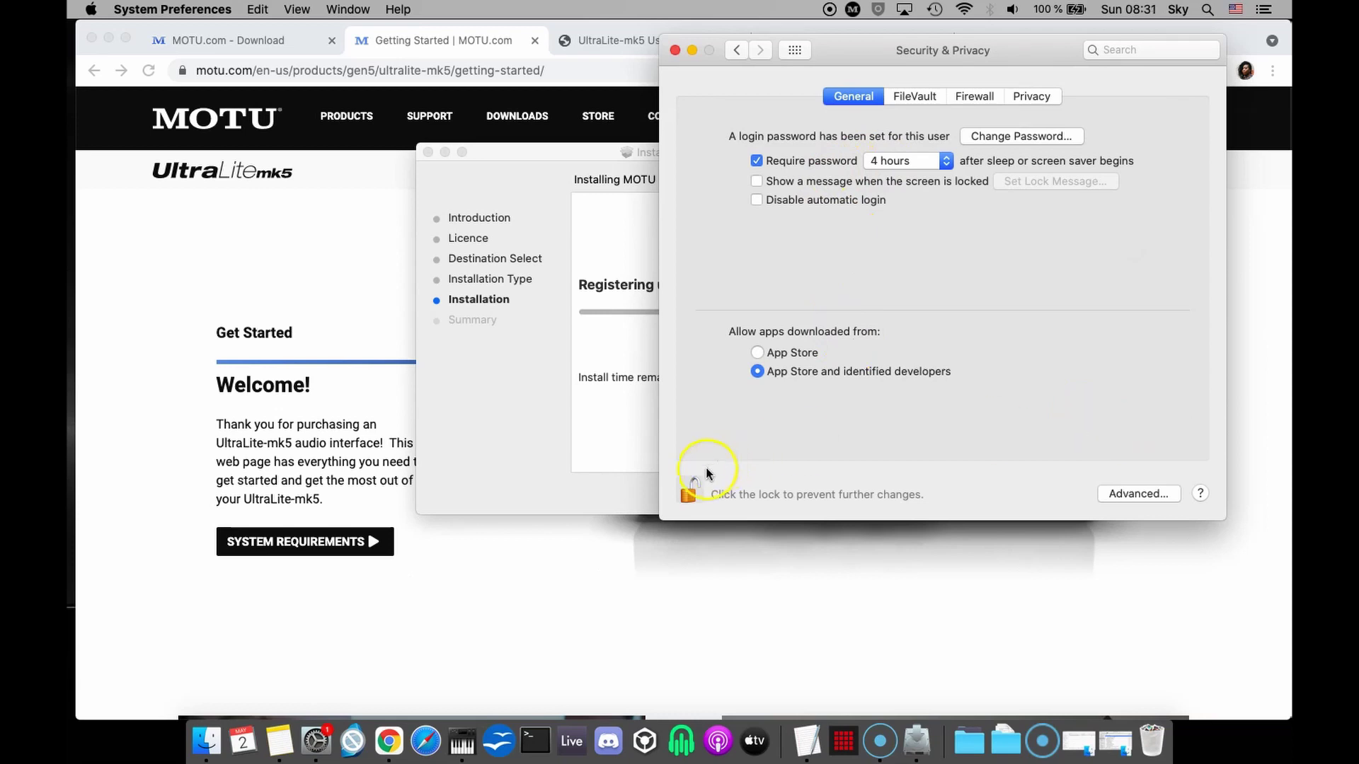
left_click(693, 492)
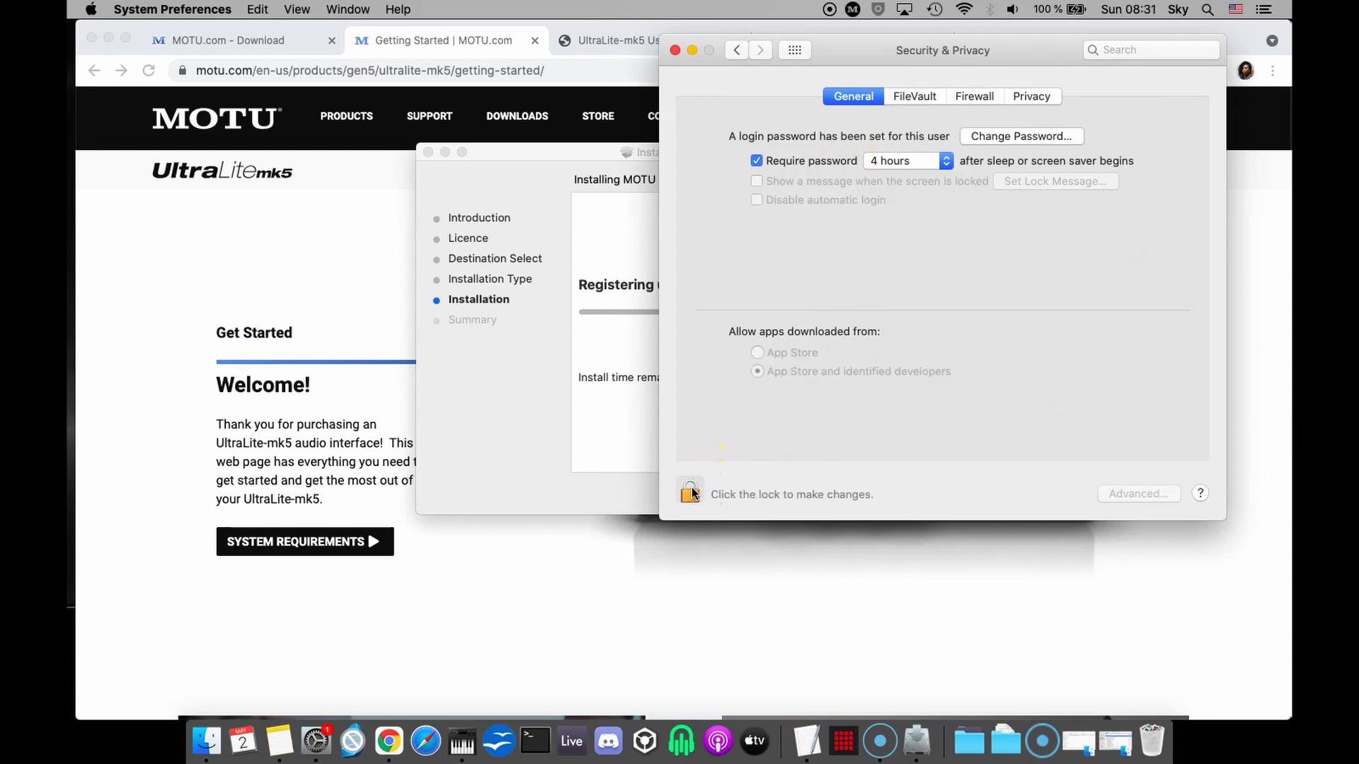
Close System Preferences and restart the Mac to finish the installation.
left_click(675, 50)
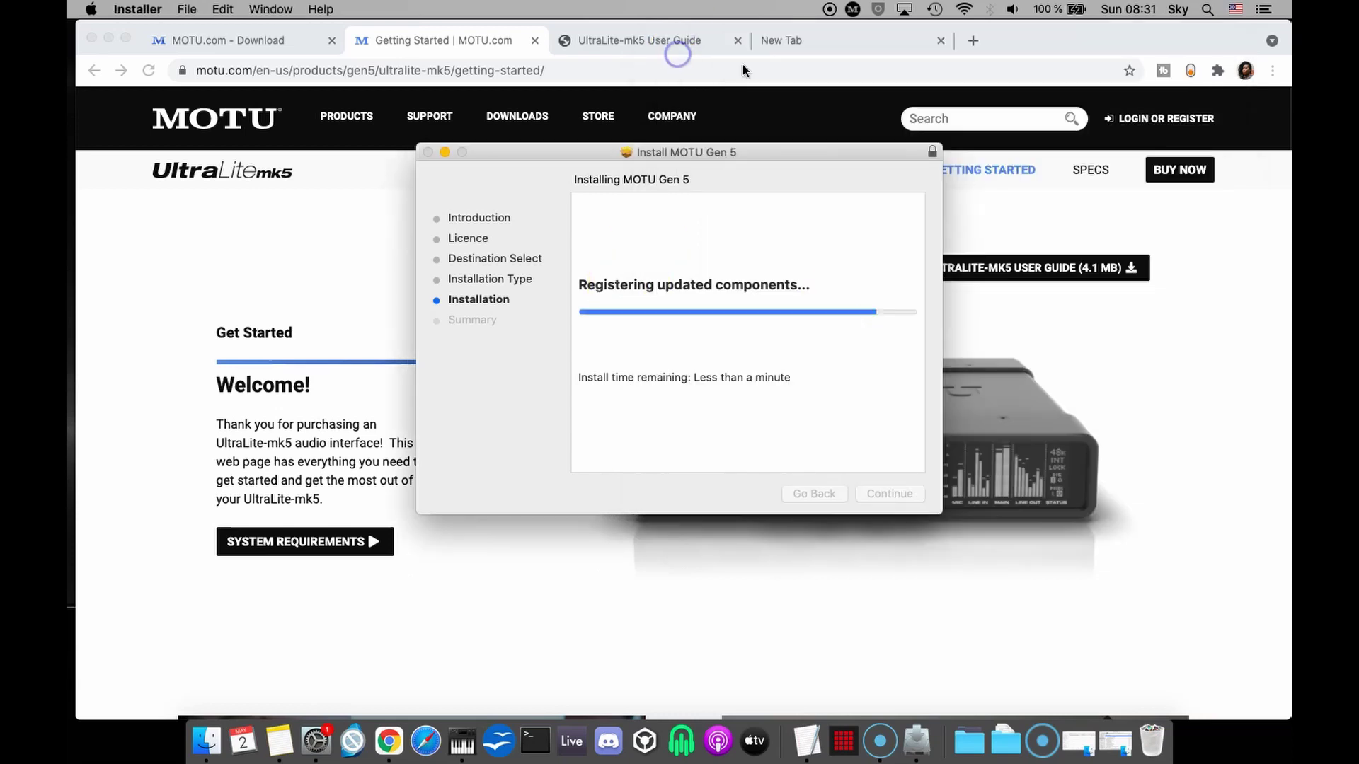
left_click(918, 379)
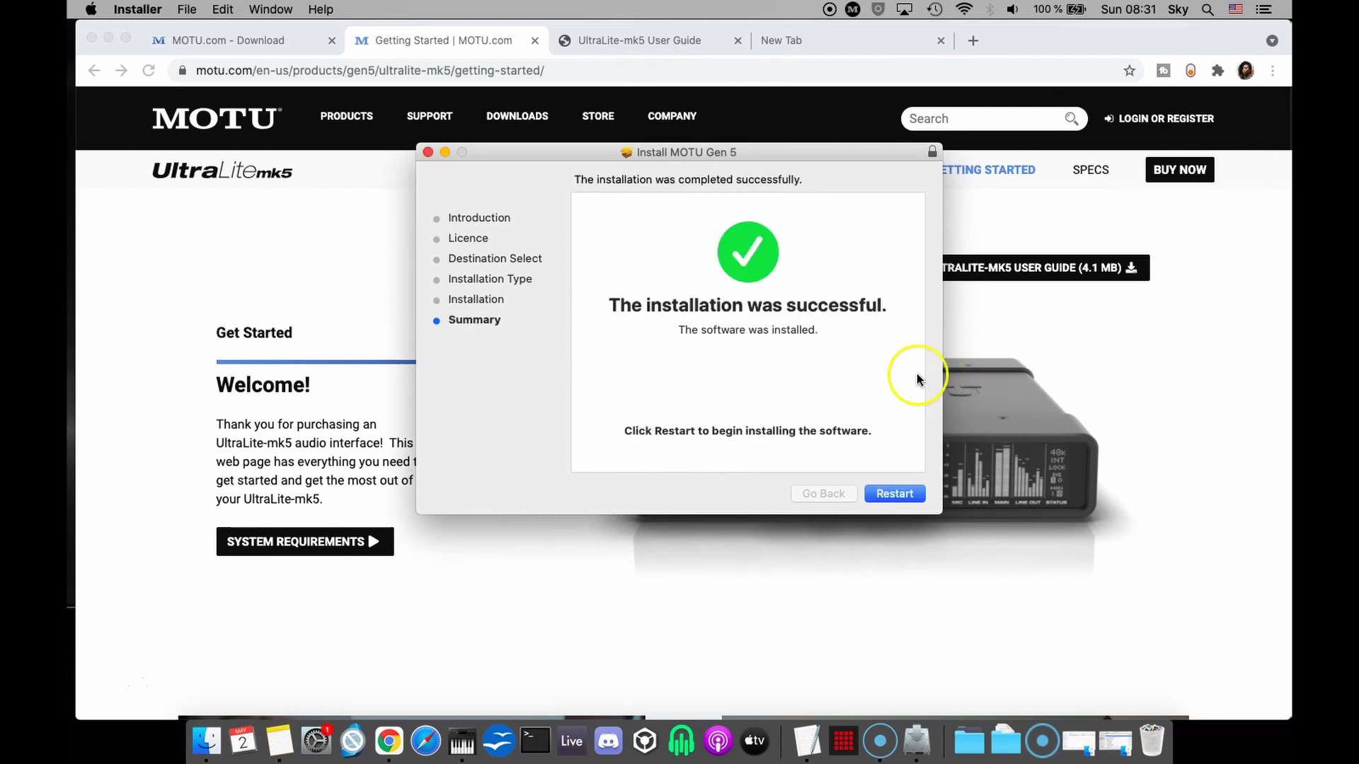
left_click(901, 491)
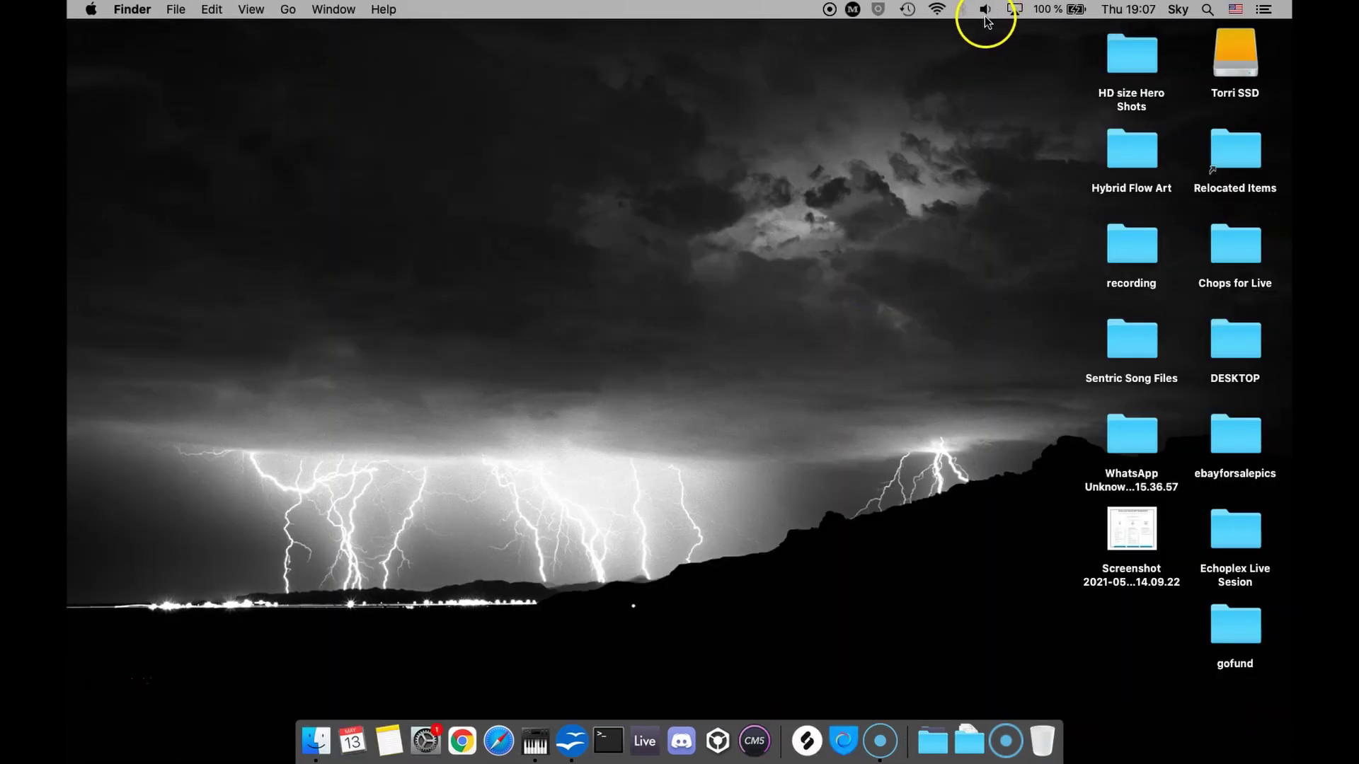
Go to the Utilities folder from Finder's Go menu and select Audio MIDI Setup.
left_click(289, 11)
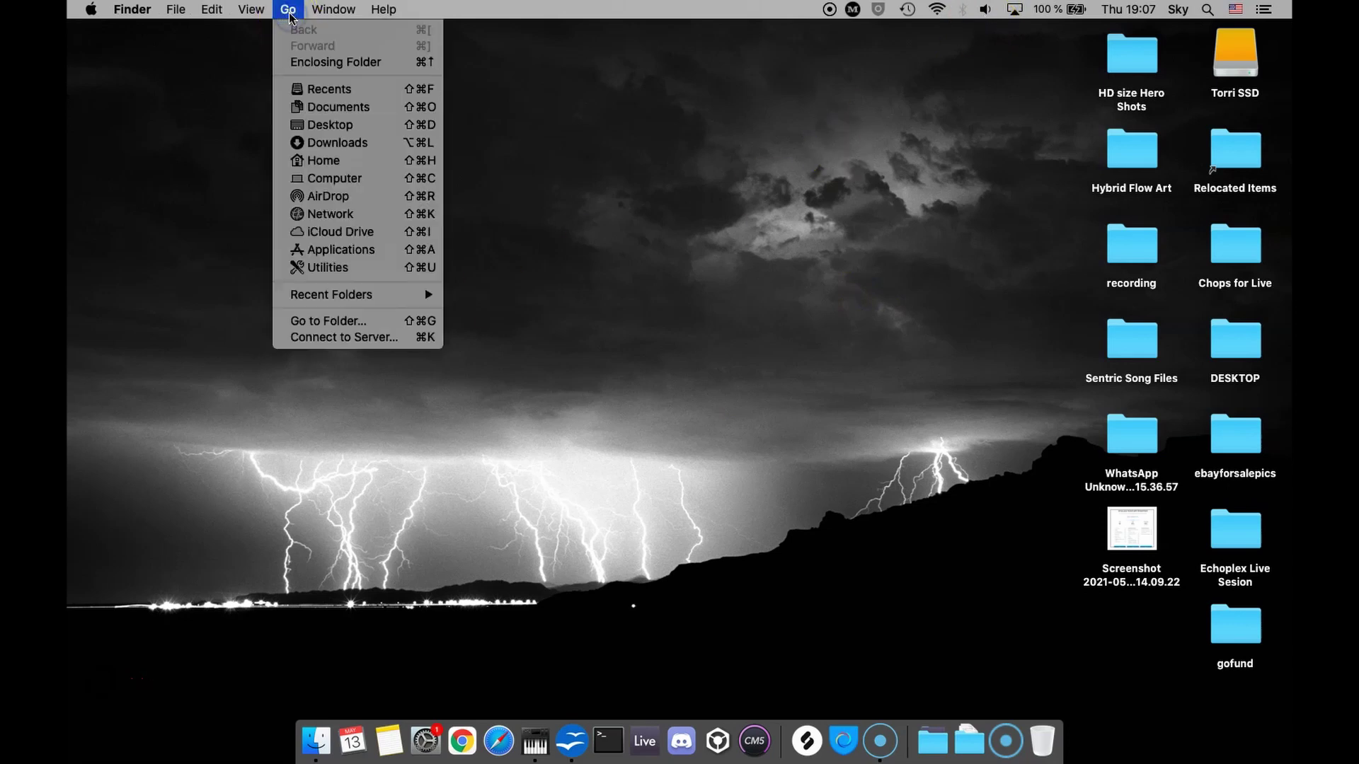
left_click(328, 268)
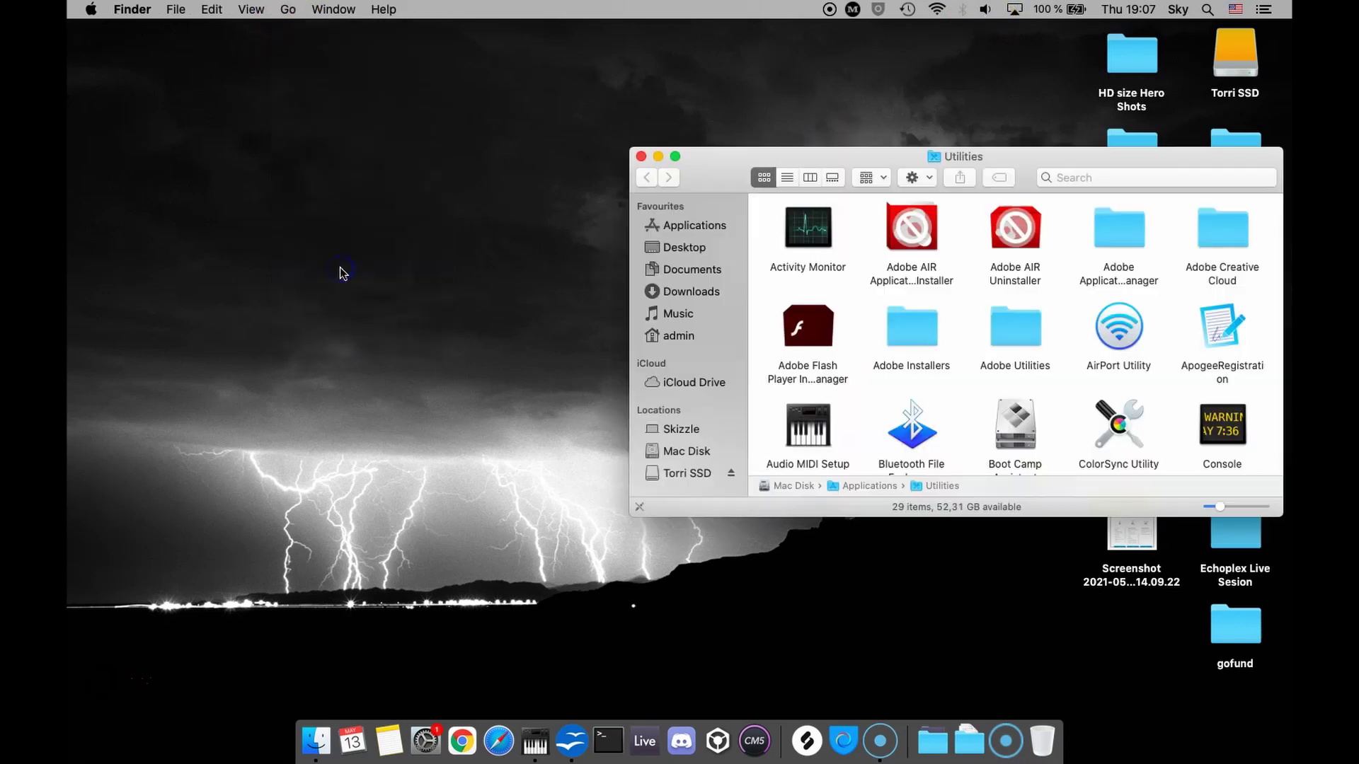
left_click(808, 442)
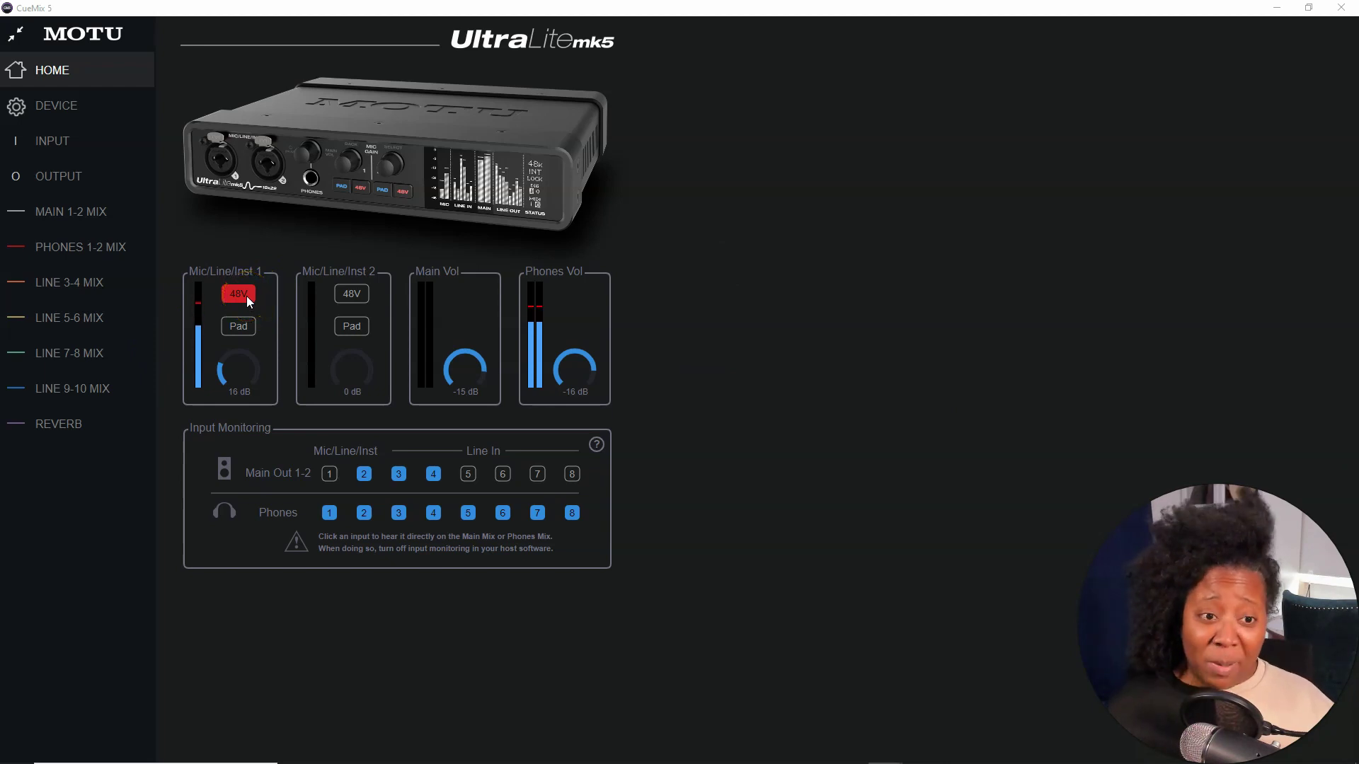
Toggle input 1 monitoring to Main Out on and off, then switch to the Main 1-2 mix.
left_click(230, 329)
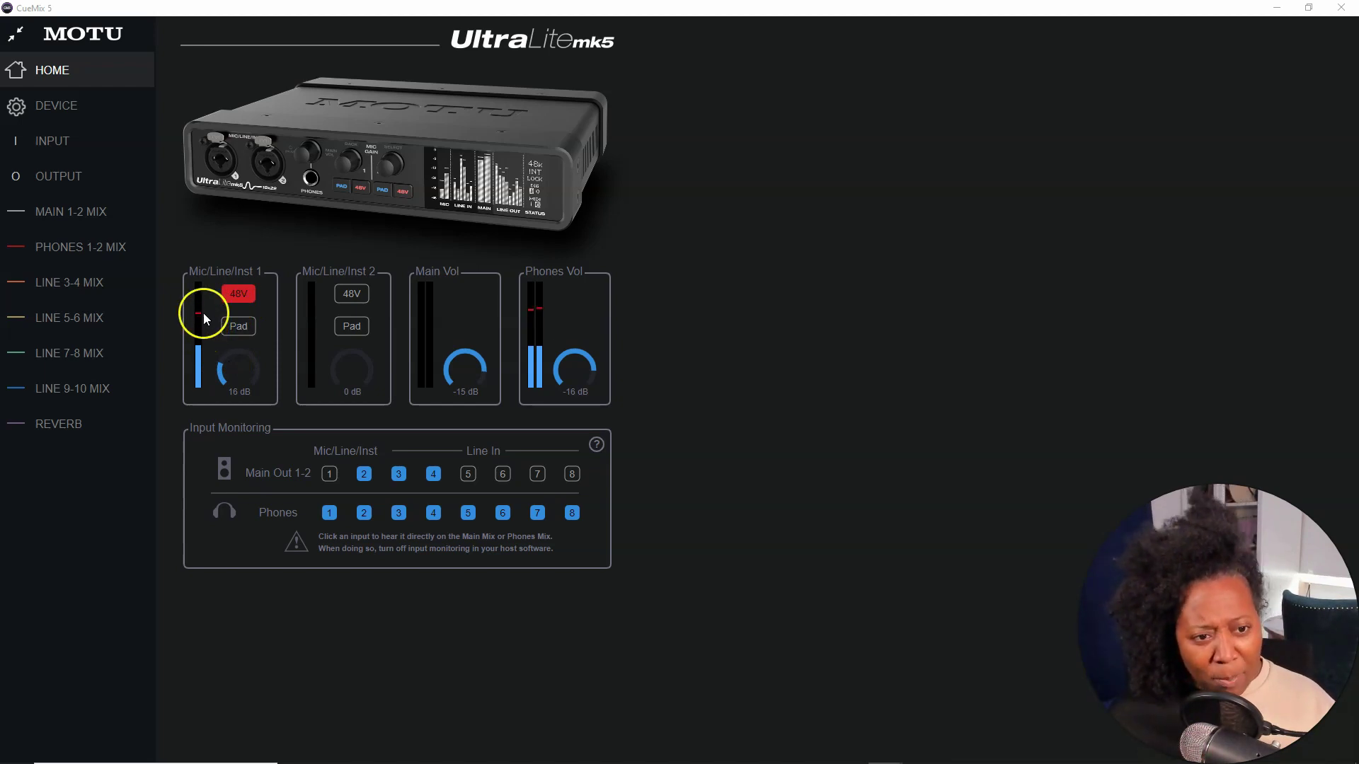
left_click_drag(194, 306, 201, 321)
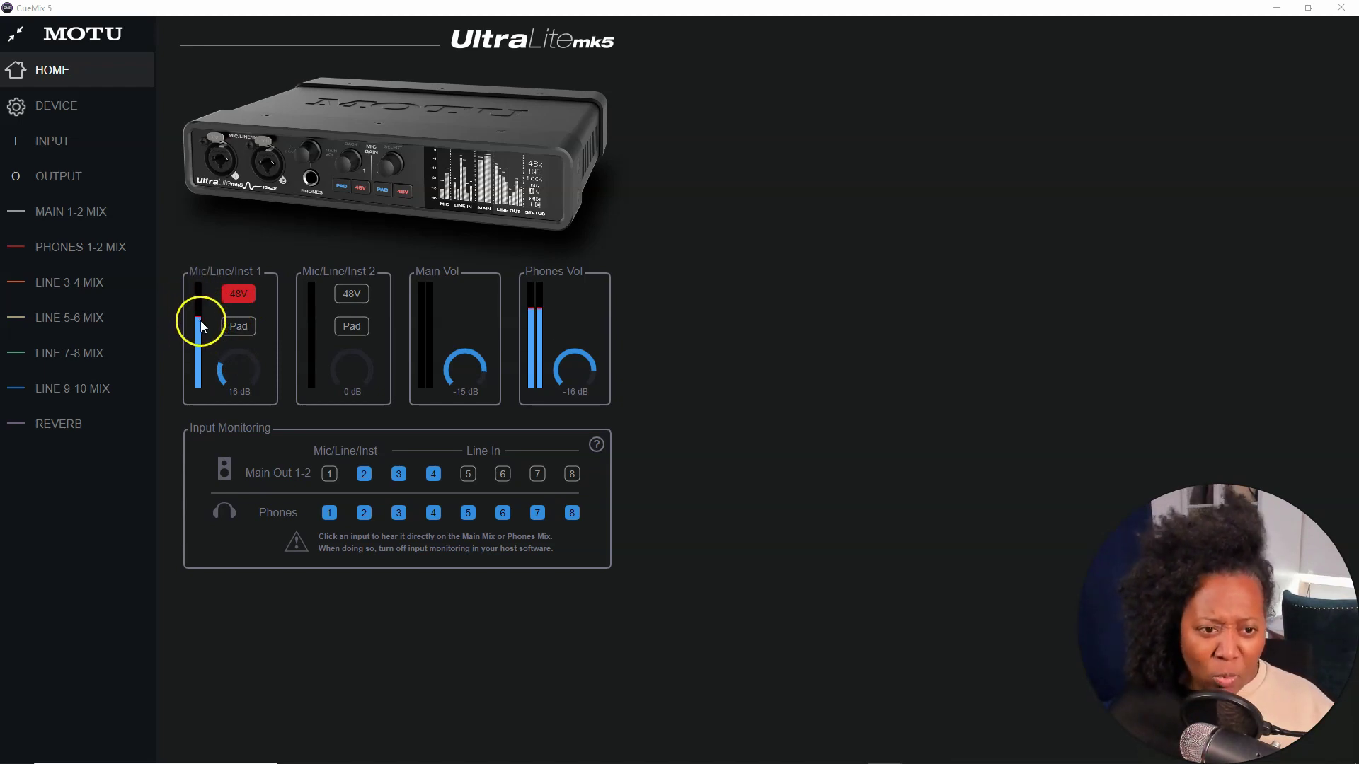
left_click(330, 474)
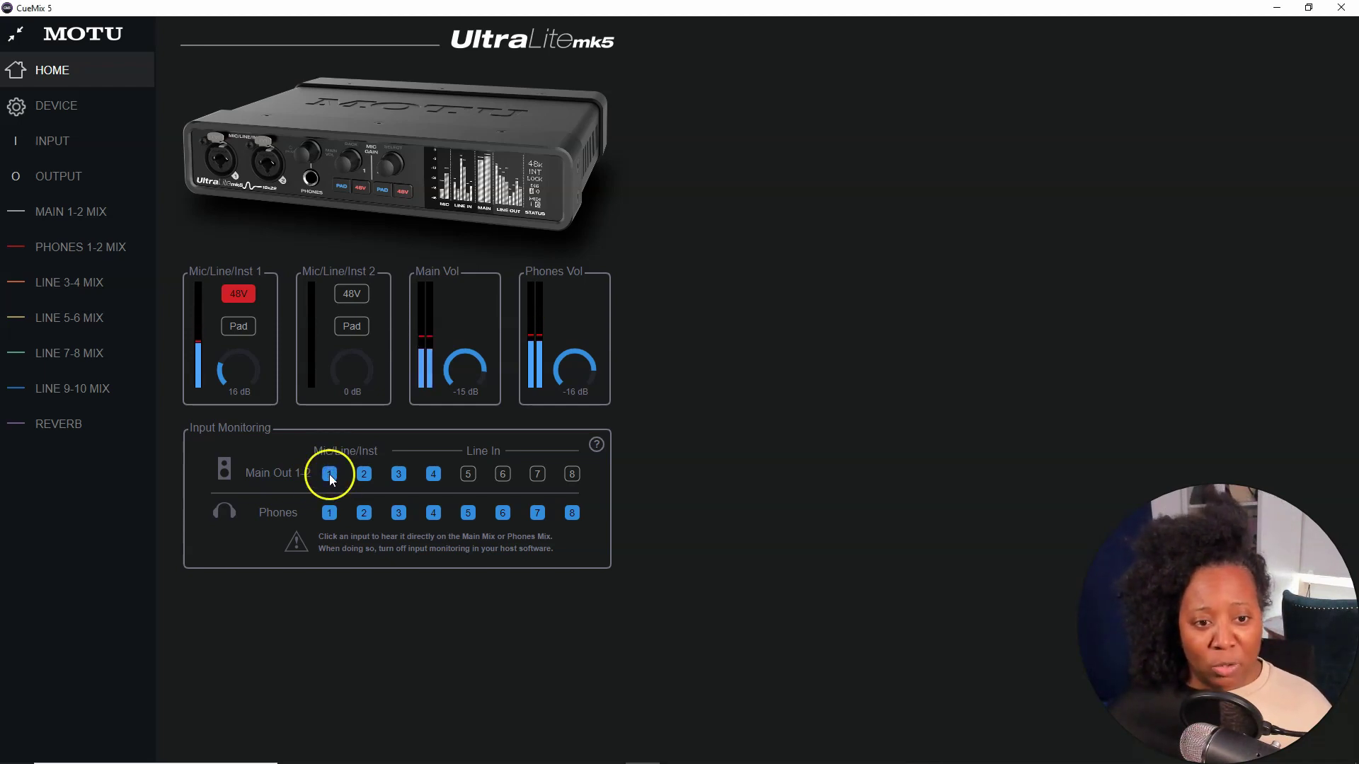
left_click(330, 474)
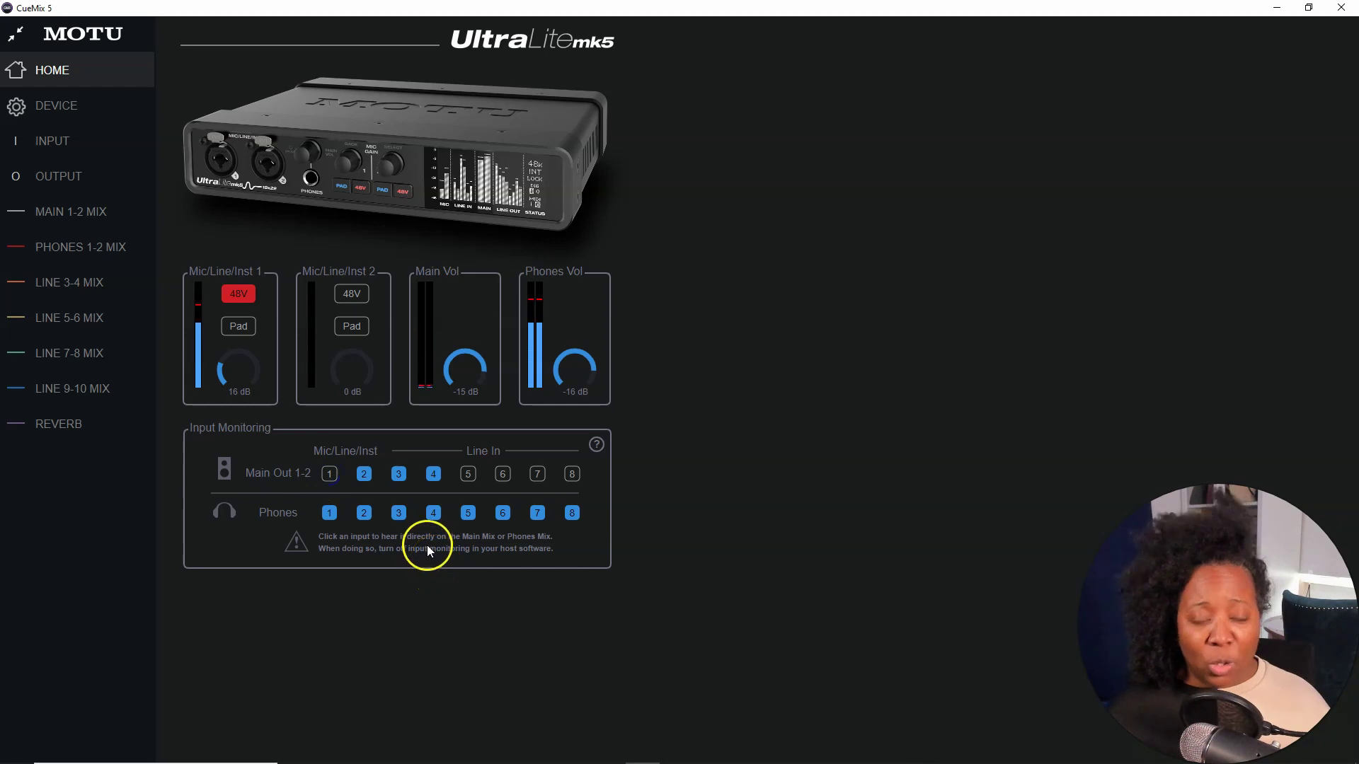
left_click(84, 209)
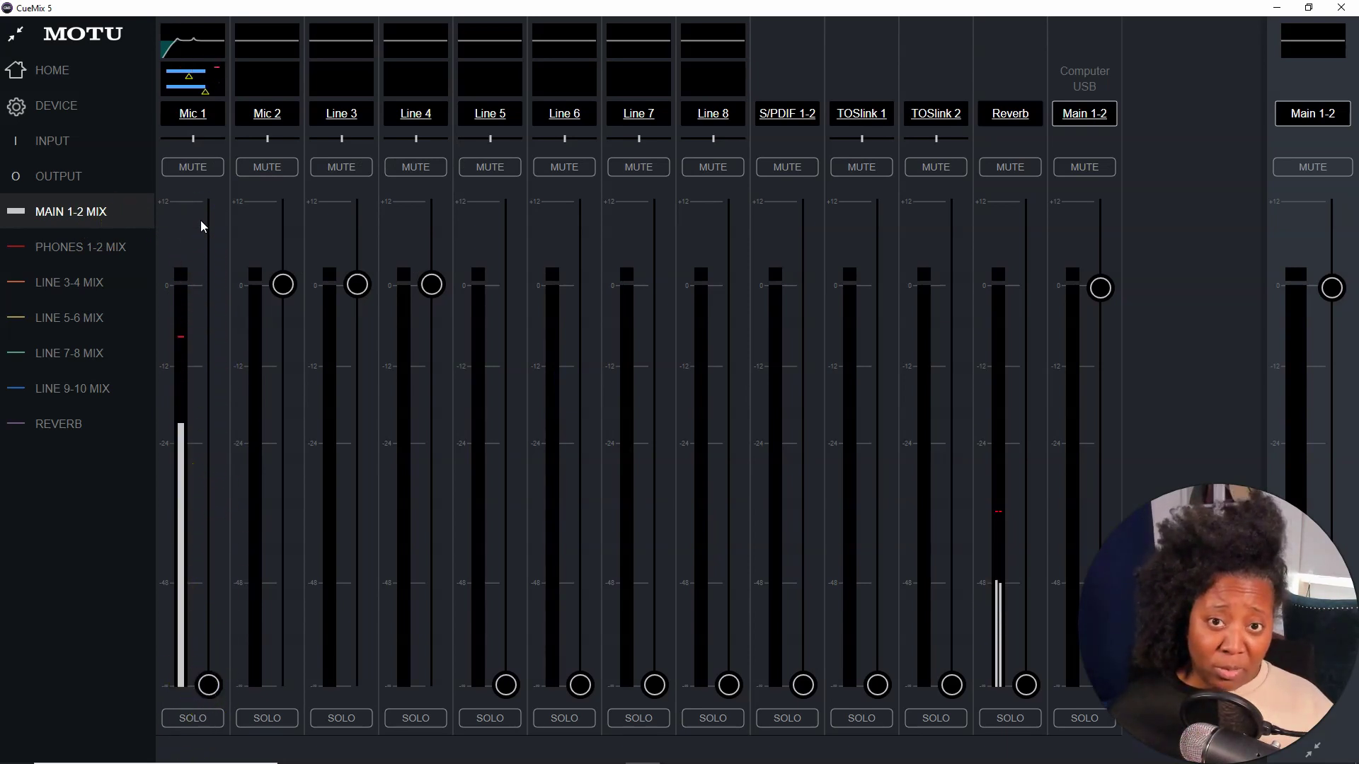
Browse the sidebar to the Phones 1-2 mix, then go to the Input Gain page.
left_click_drag(201, 225, 216, 625)
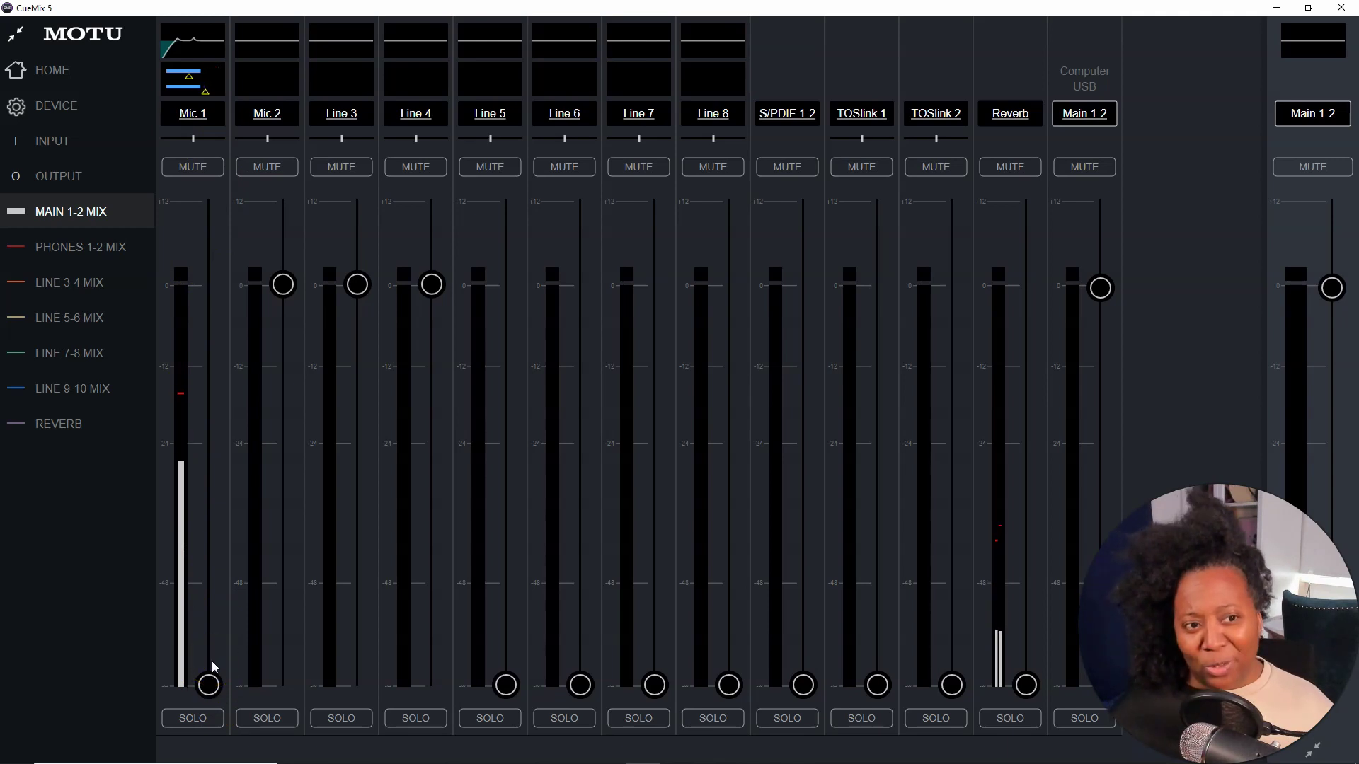
left_click(98, 252)
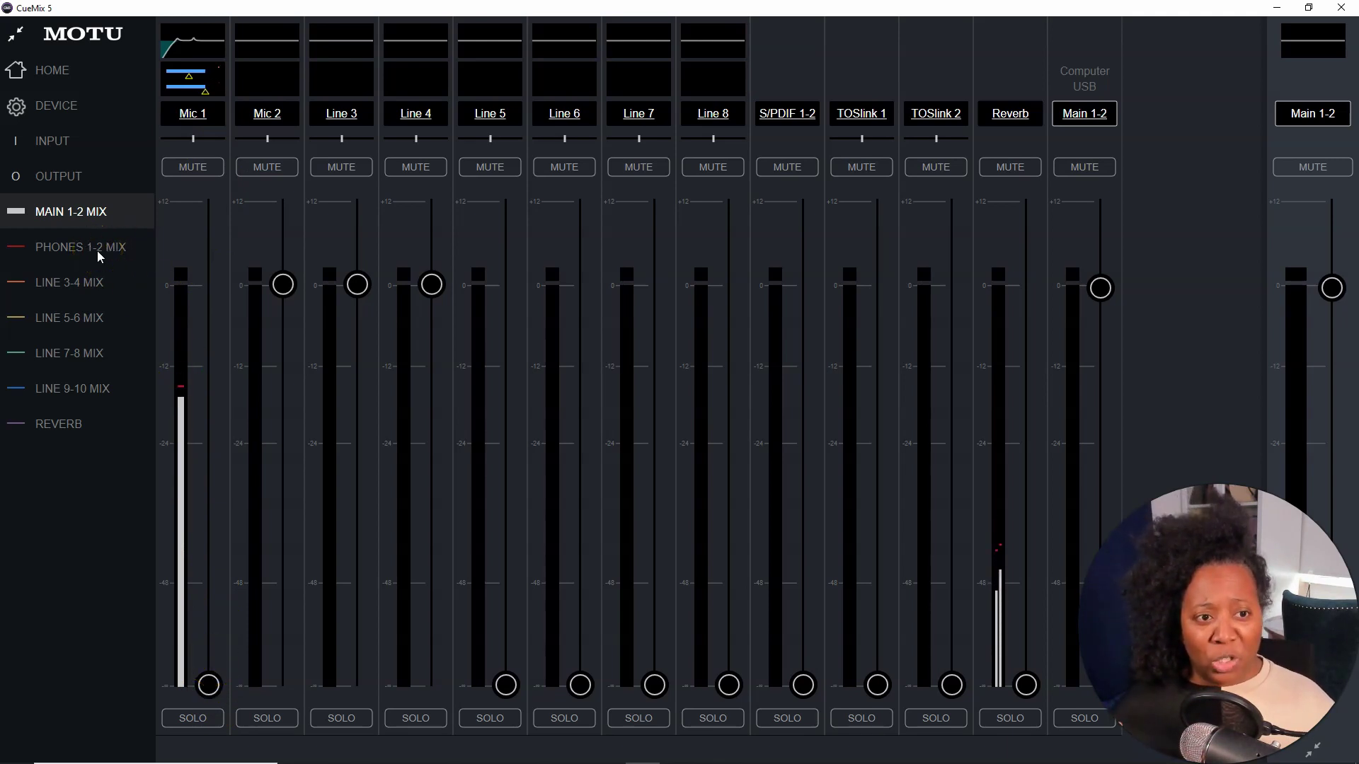
left_click(96, 225)
left_click(310, 213)
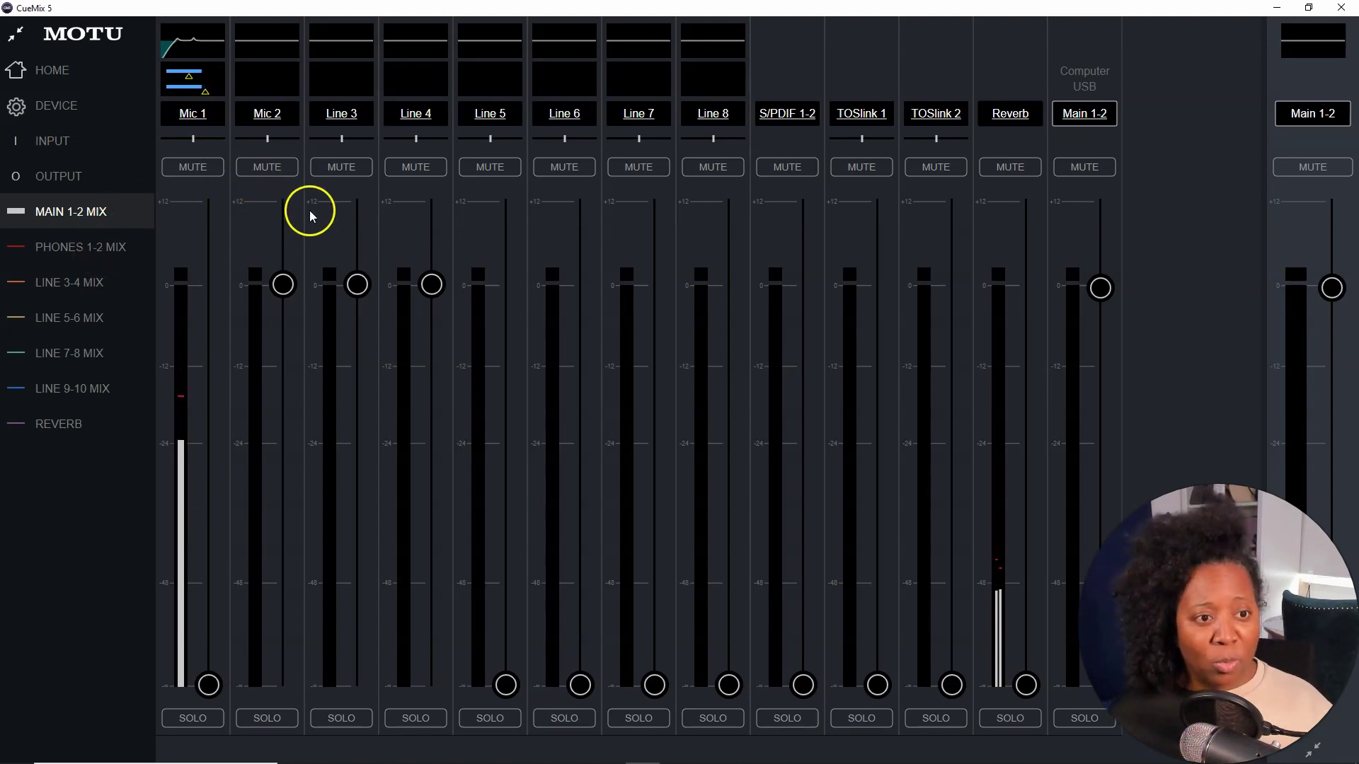
left_click(210, 225)
left_click(90, 228)
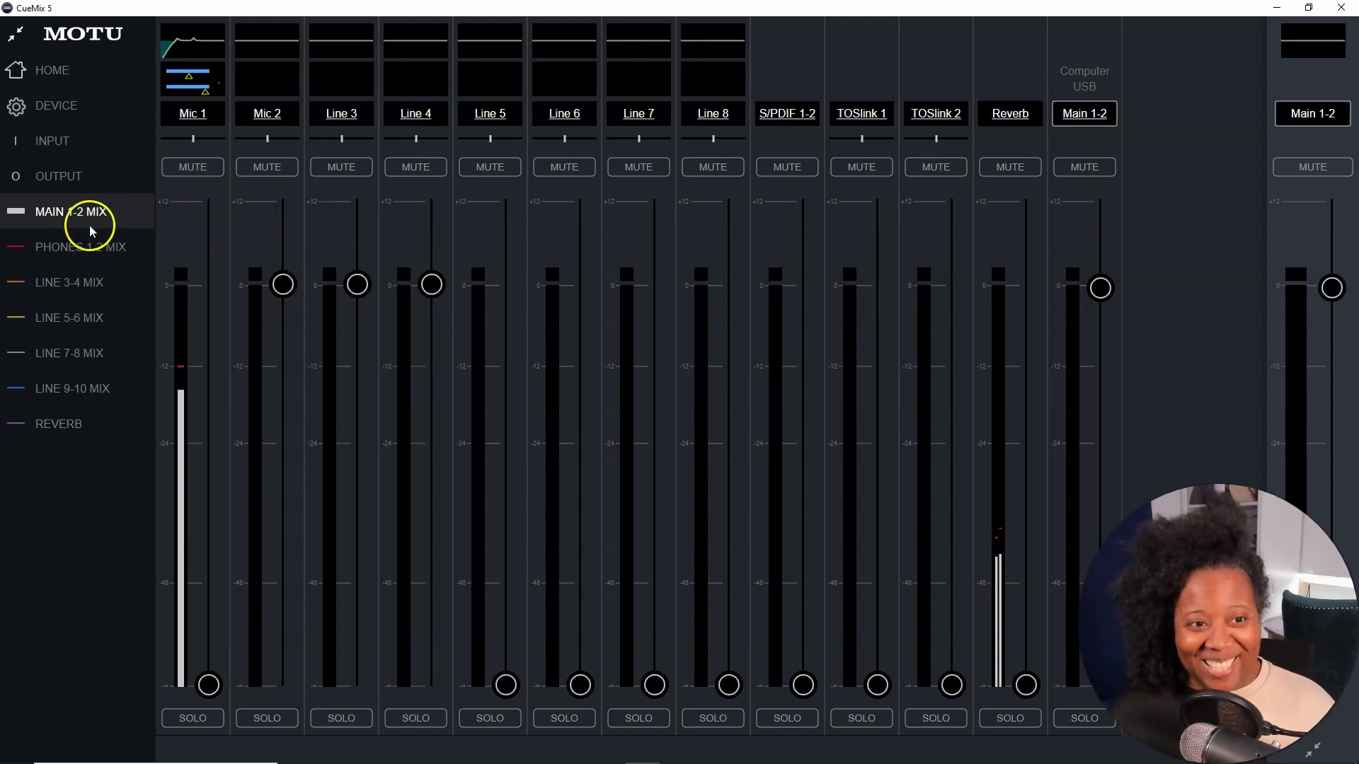
left_click(63, 244)
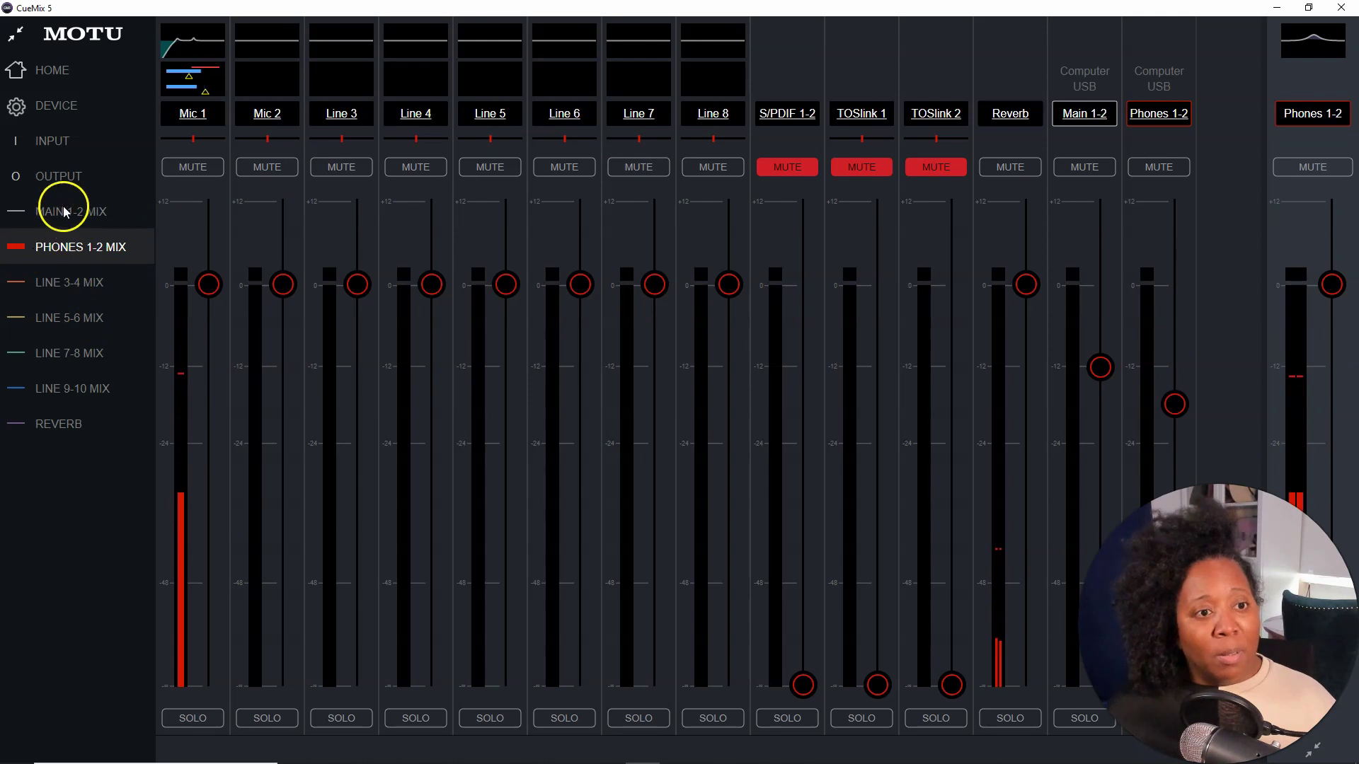
left_click(61, 135)
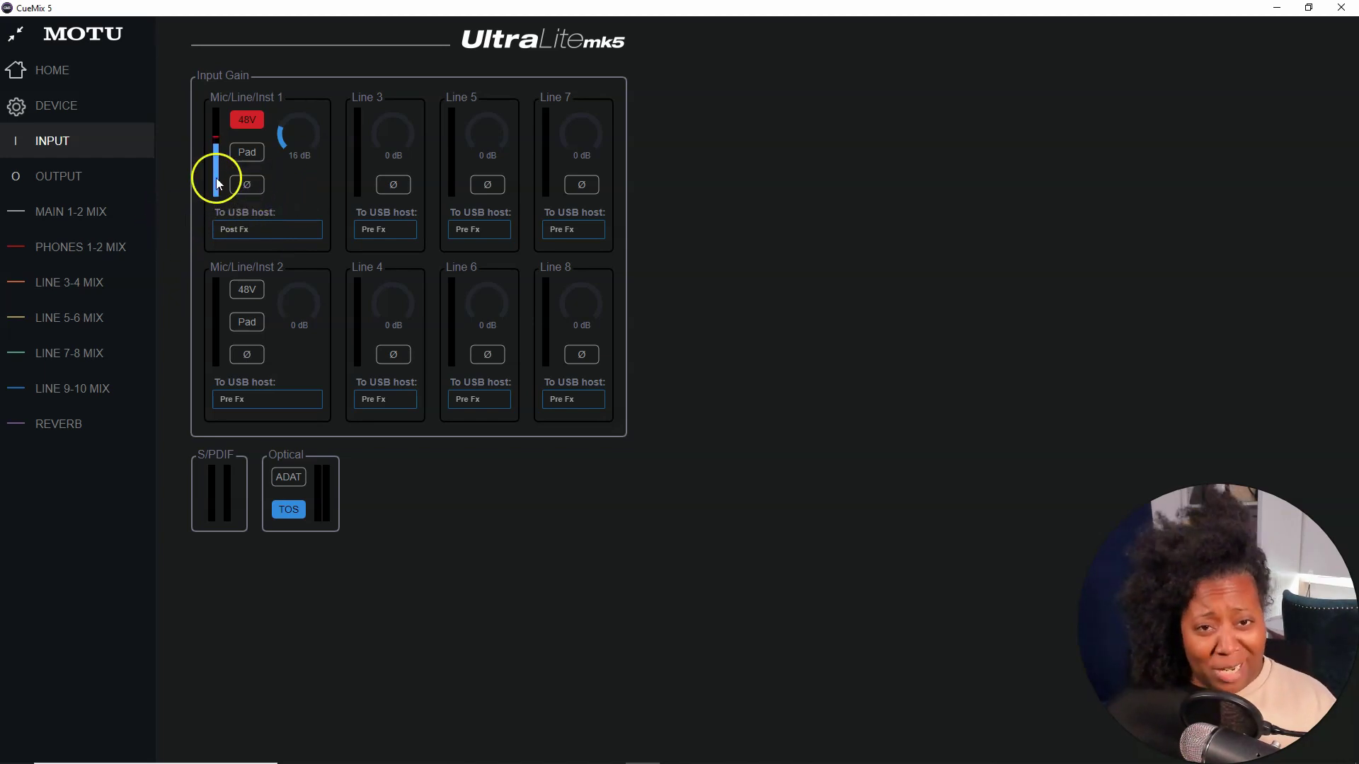
Return to the Main 1-2 mix and bring up Mic 1's EQ settings.
left_click(150, 177)
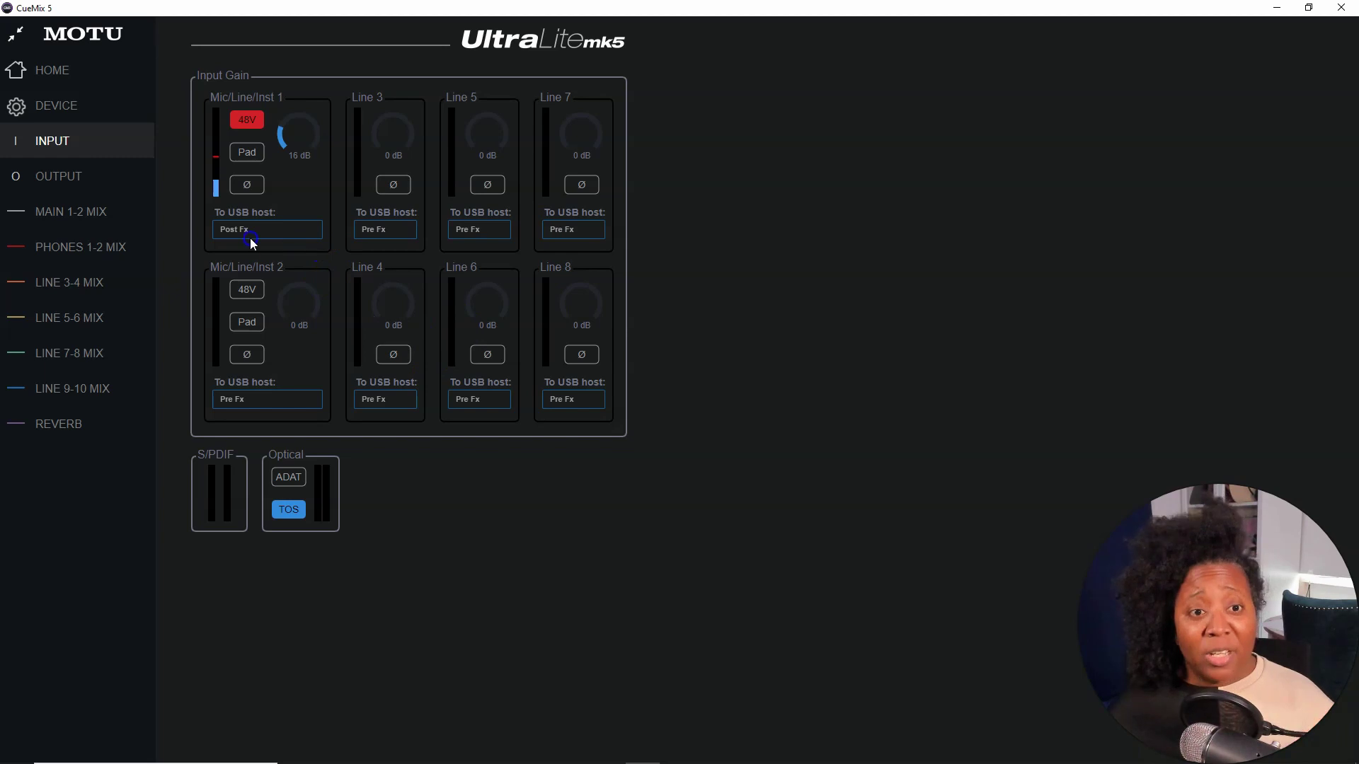
left_click(74, 209)
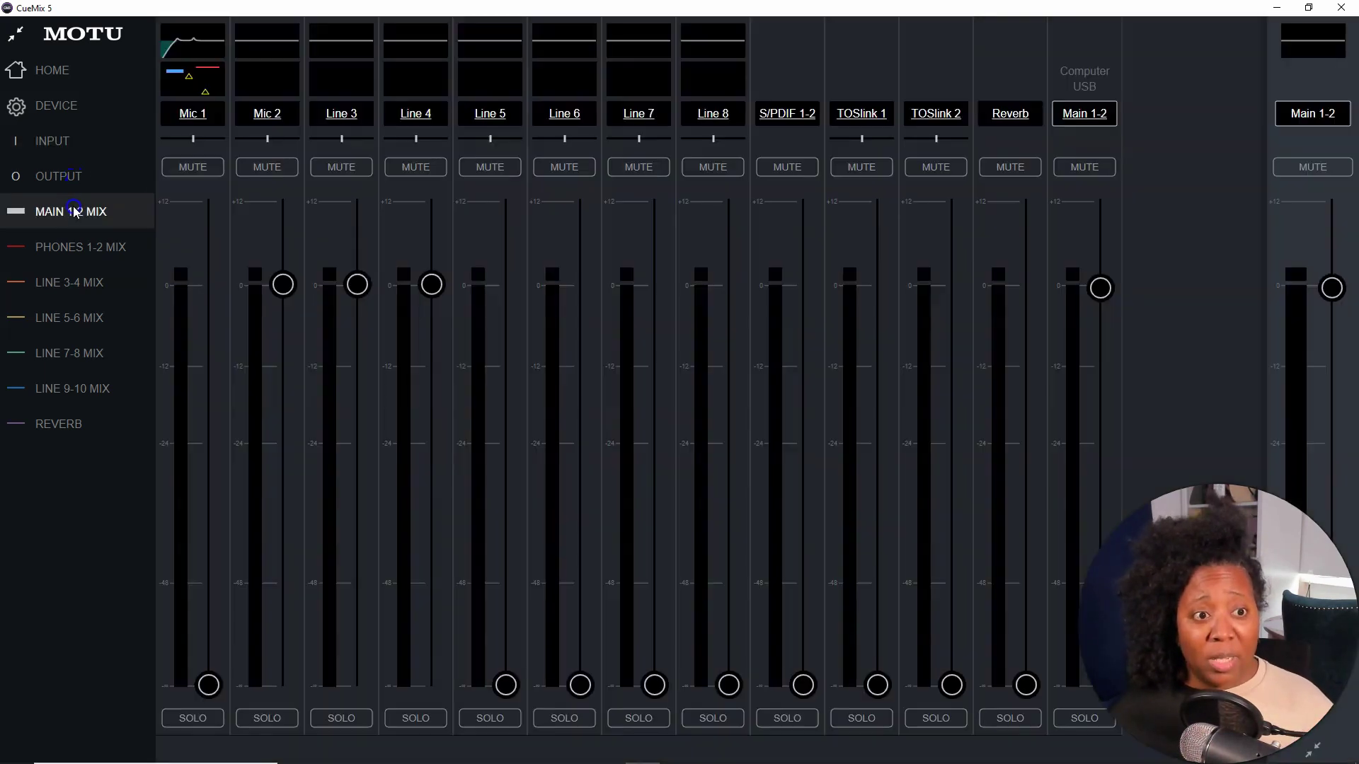
left_click(196, 51)
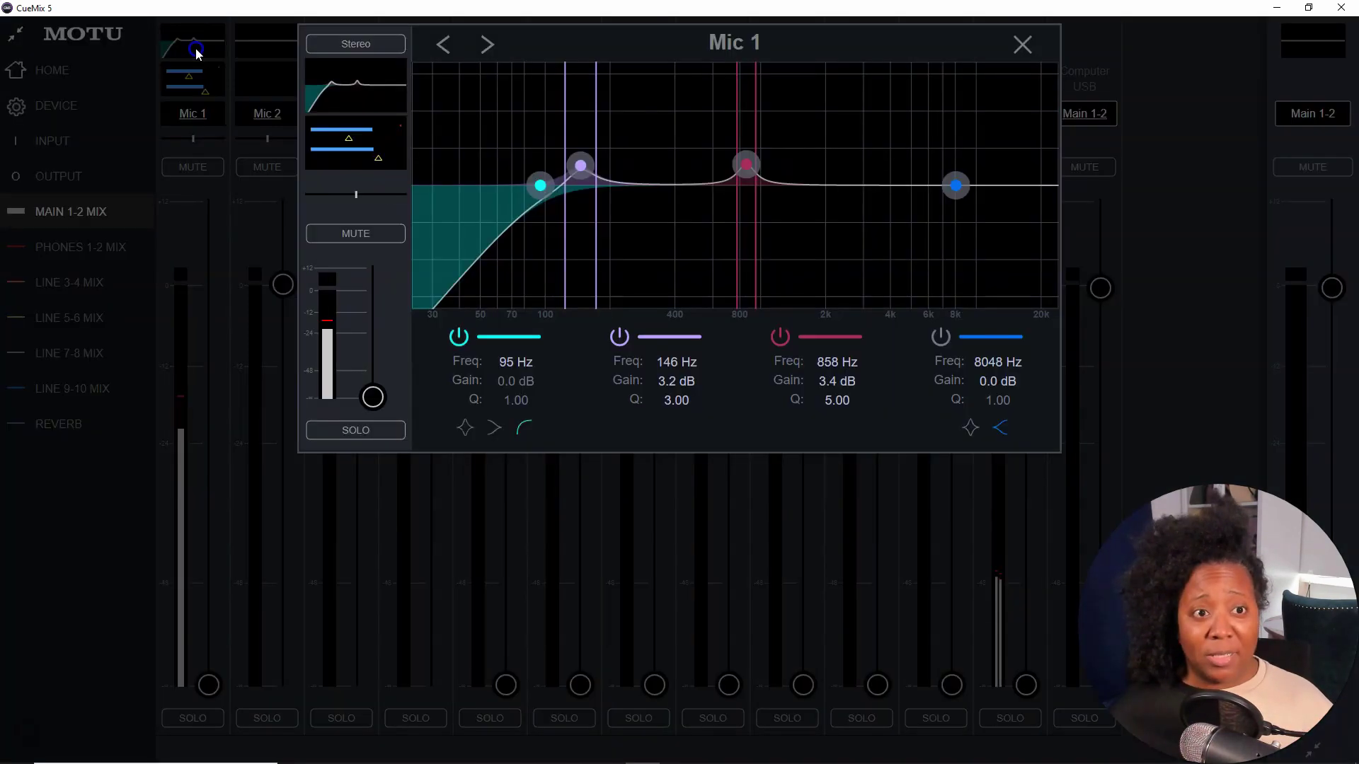
left_click(257, 94)
left_click(190, 79)
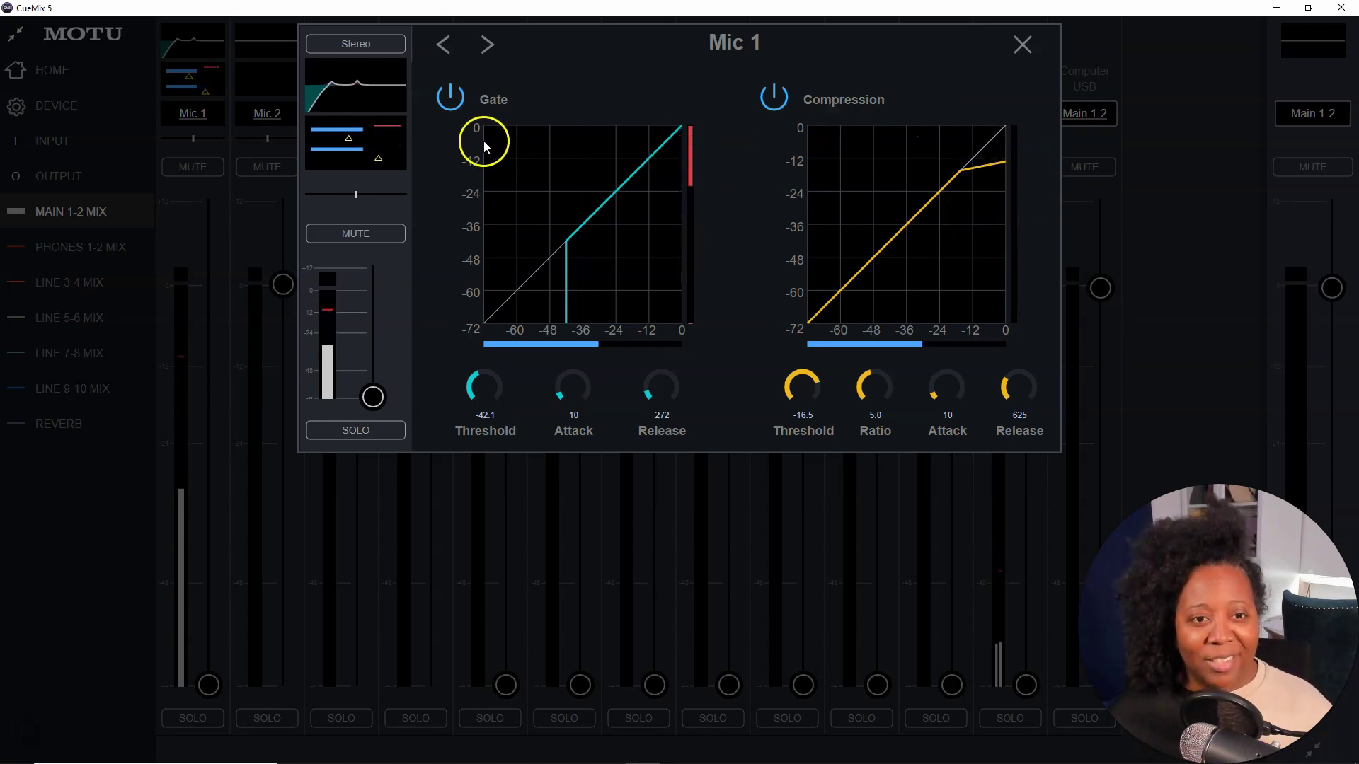
left_click(1021, 44)
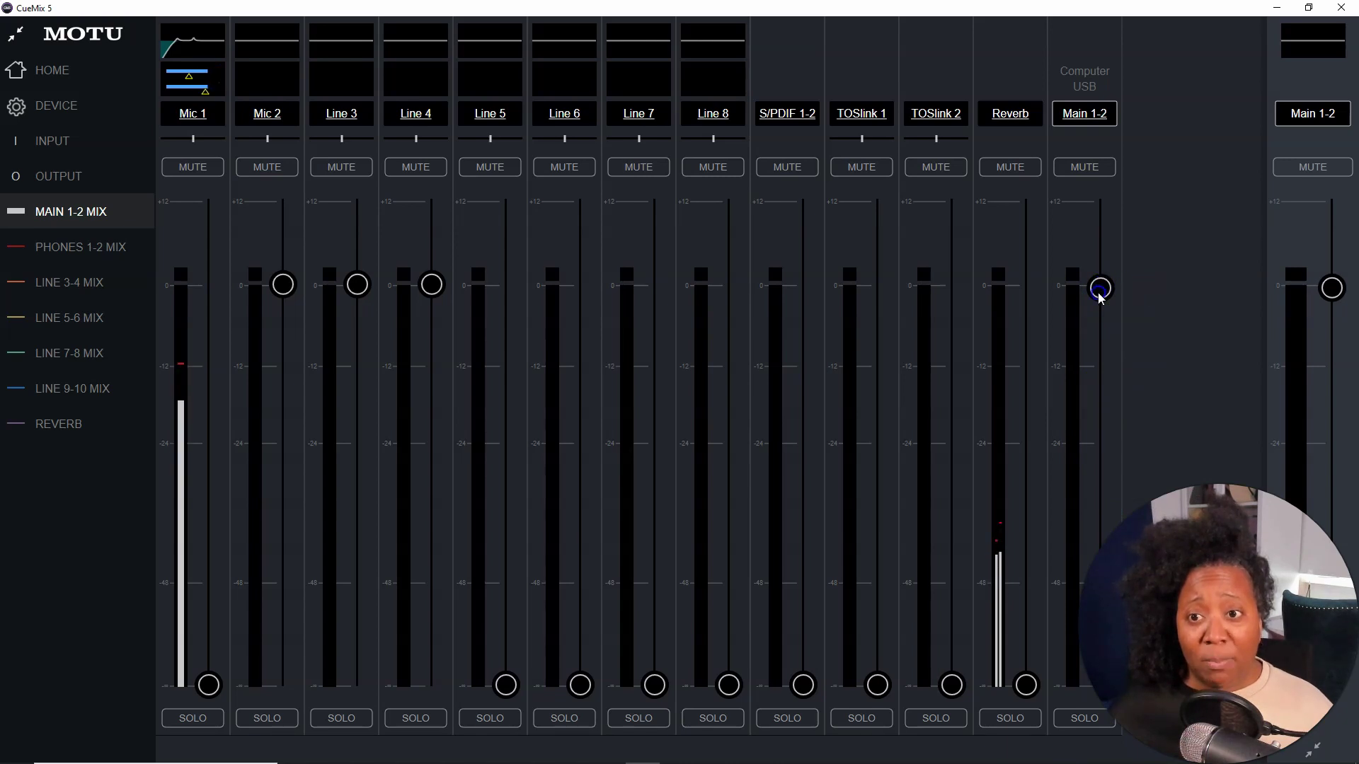
Pull the Computer USB Main 1-2 fader fully down and test playback in Spotify.
left_click_drag(1100, 288, 931, 728)
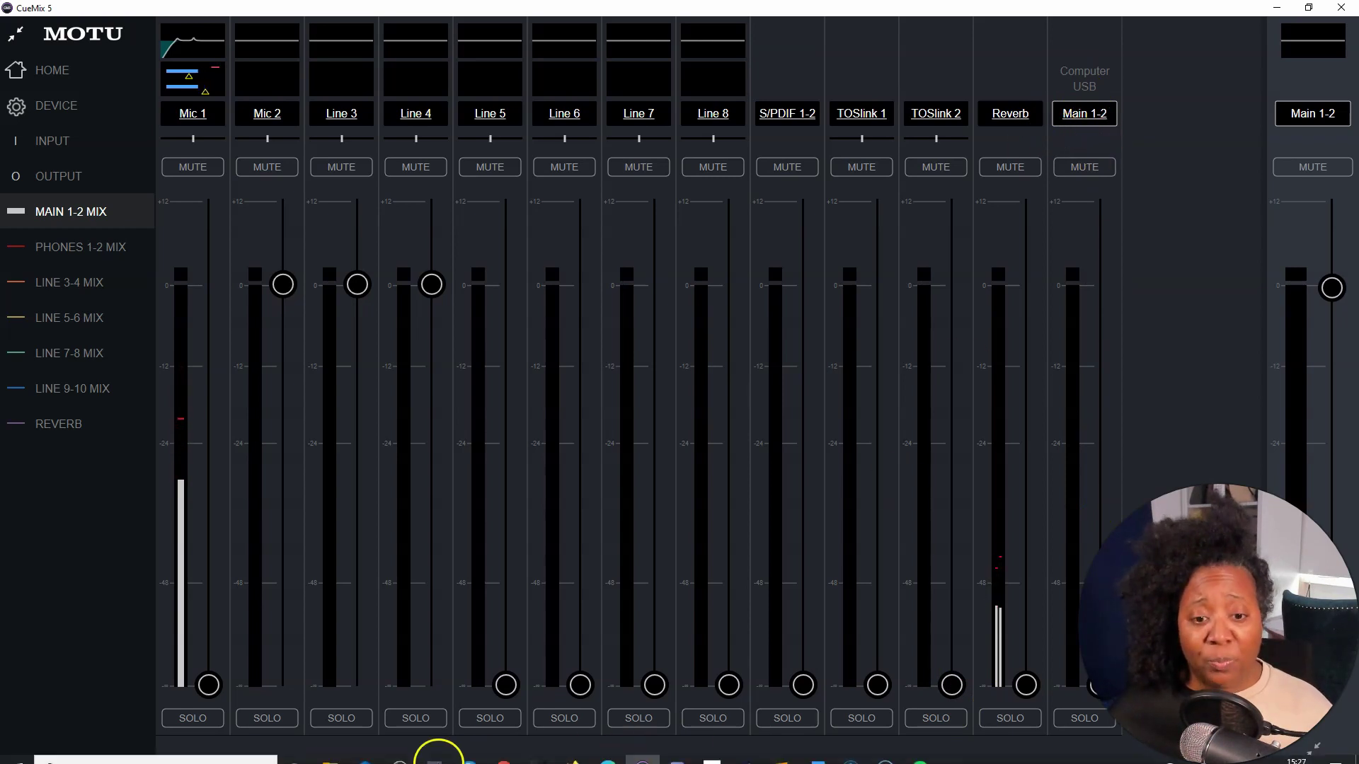
left_click(918, 750)
left_click(713, 624)
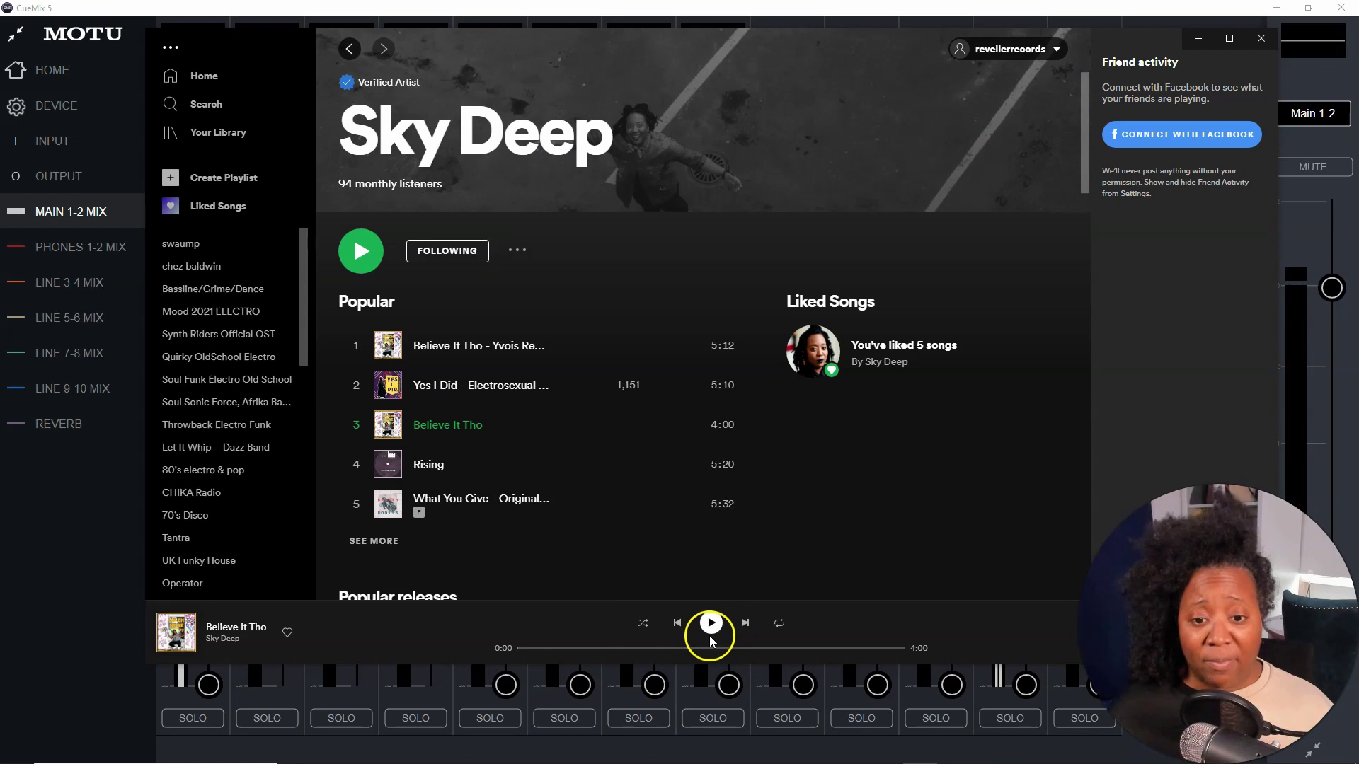
Raise the Computer USB Main 1-2 fader to 0 dB and play Believe It Tho in Spotify.
left_click(1315, 117)
left_click_drag(1097, 685, 1104, 296)
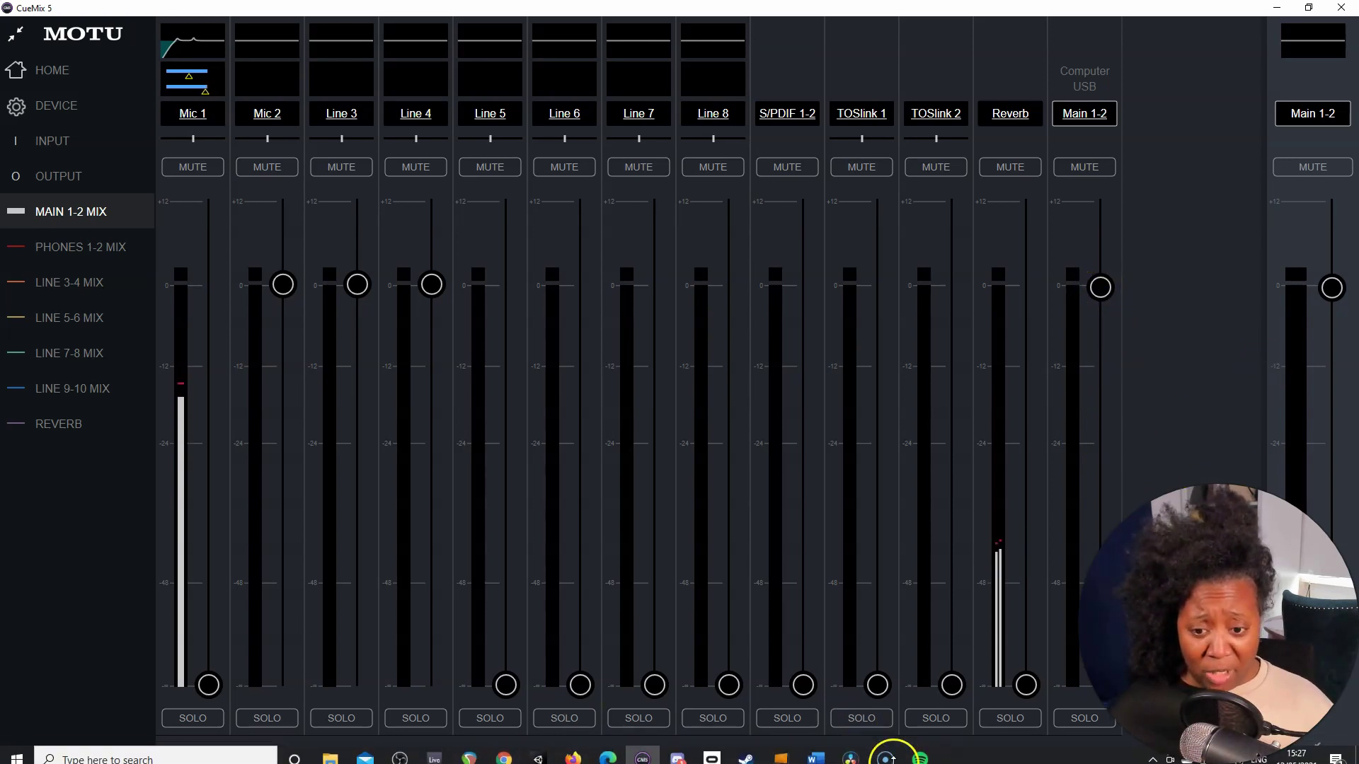
left_click(919, 754)
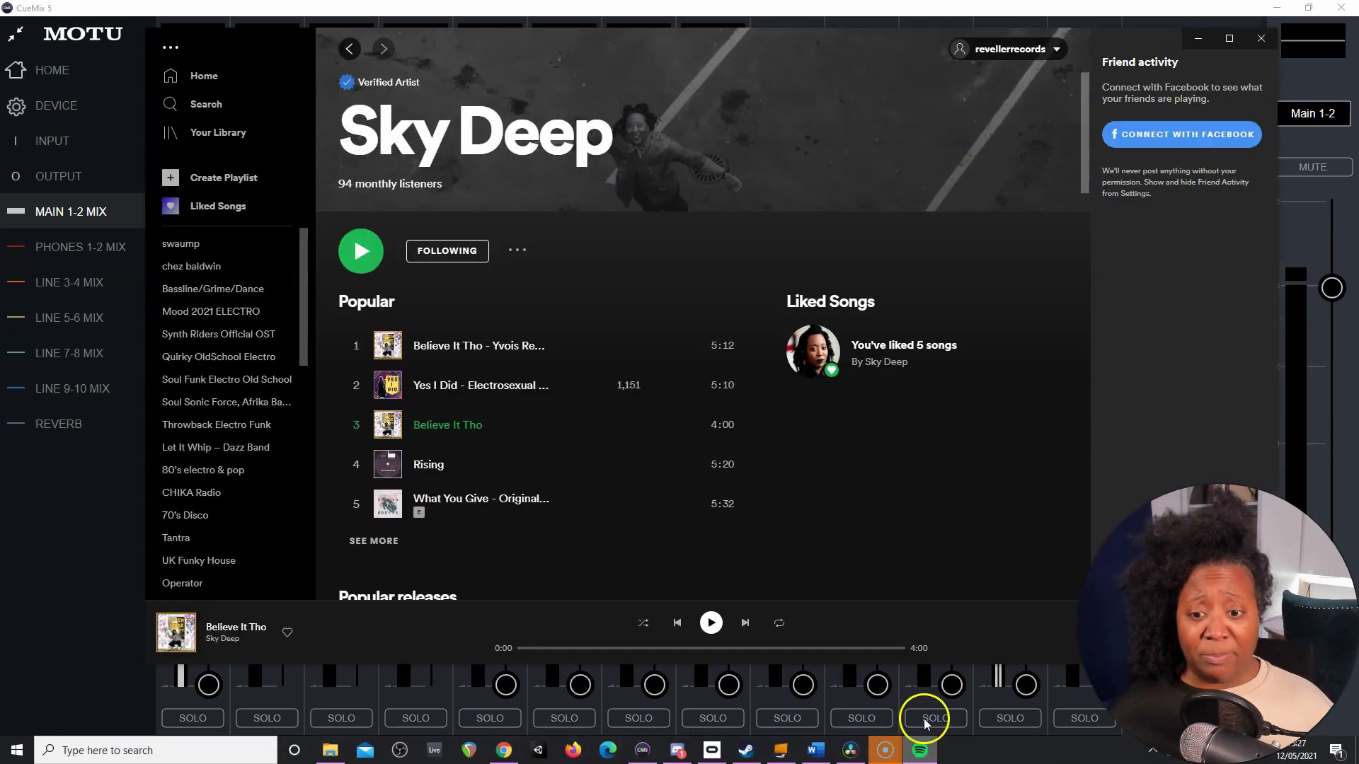
left_click(712, 623)
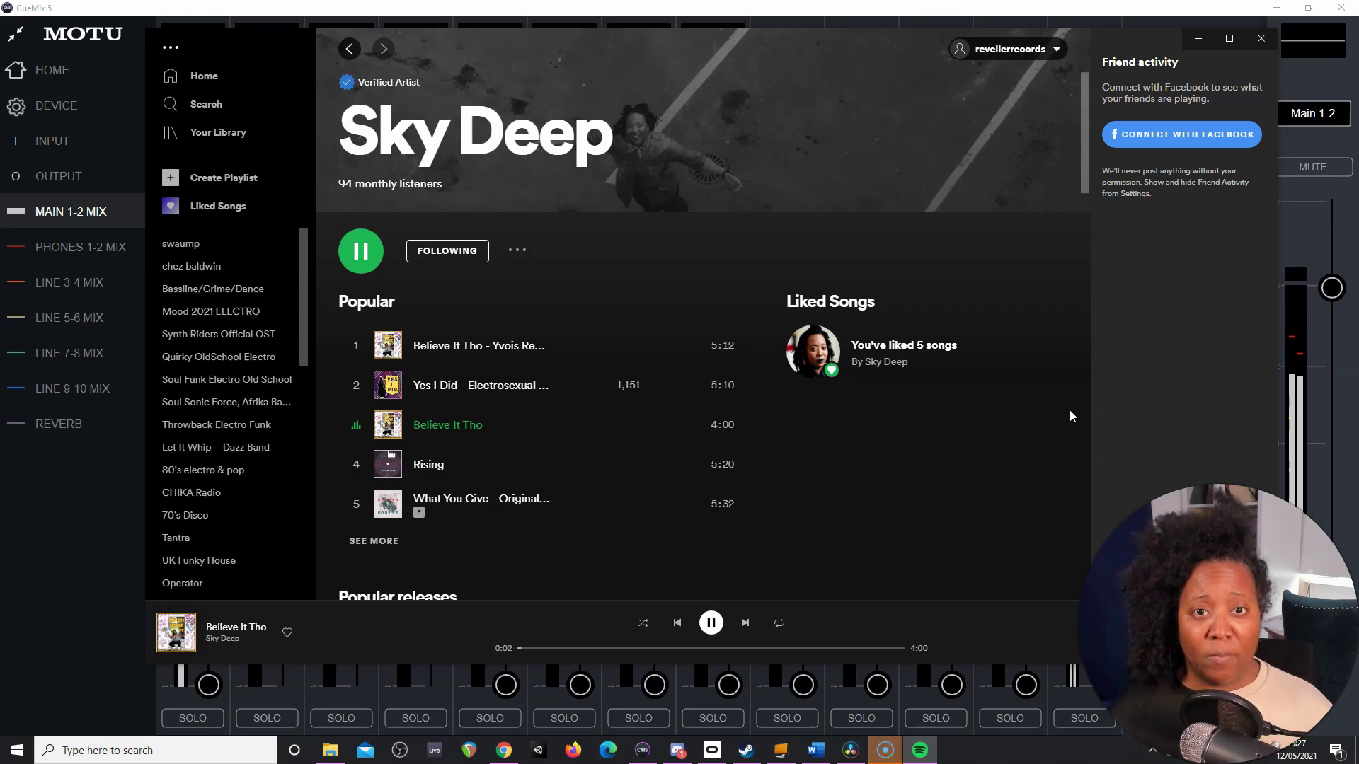
left_click(1343, 198)
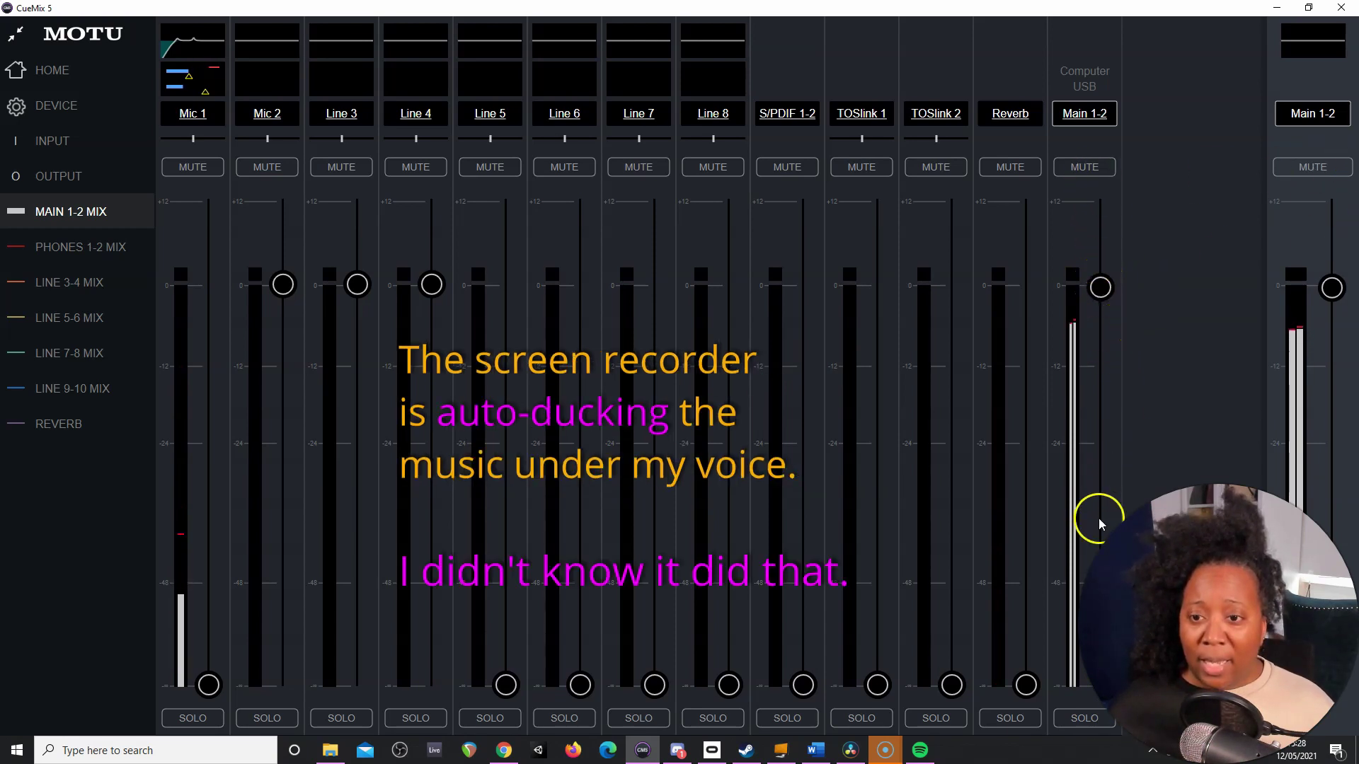
Mute and unmute computer playback, then drop Main 1-2 output to about -16 and -27 dB and restore it.
left_click(1098, 171)
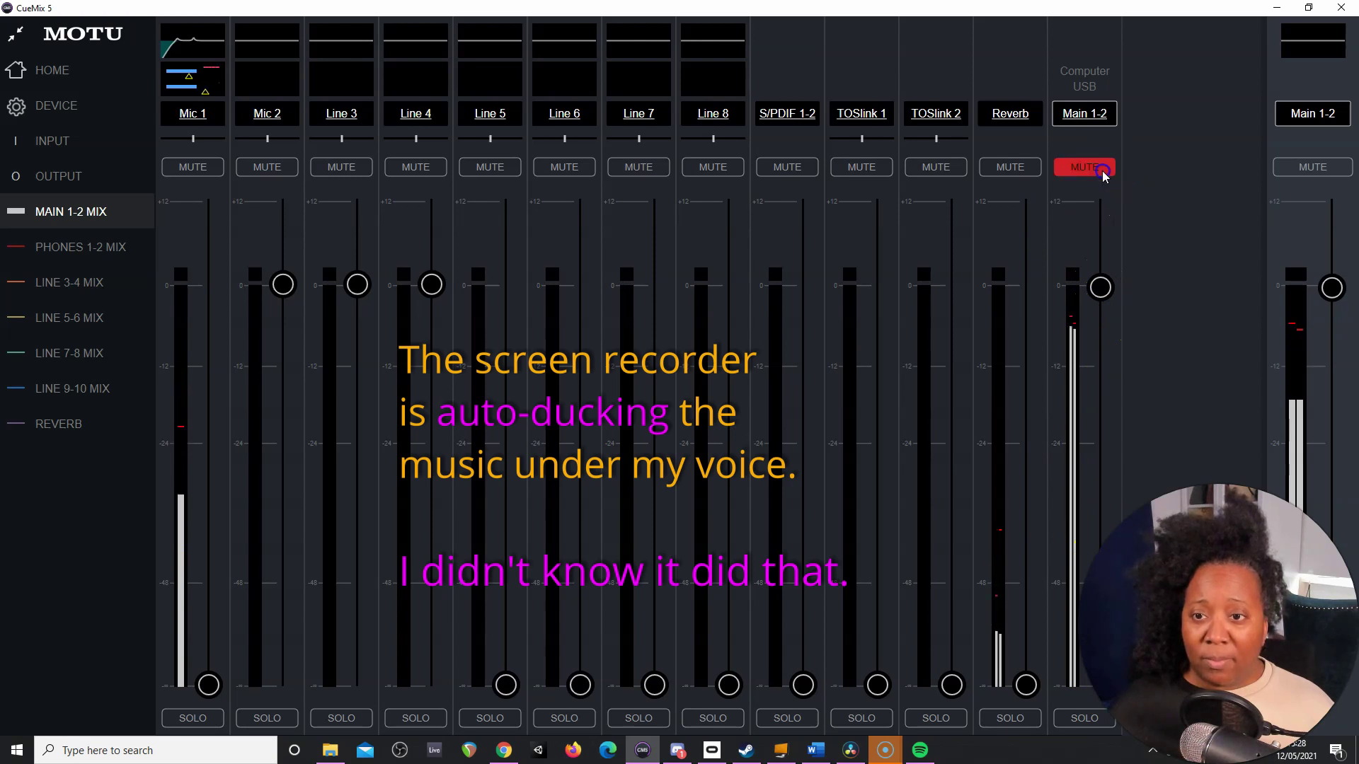
left_click(1103, 172)
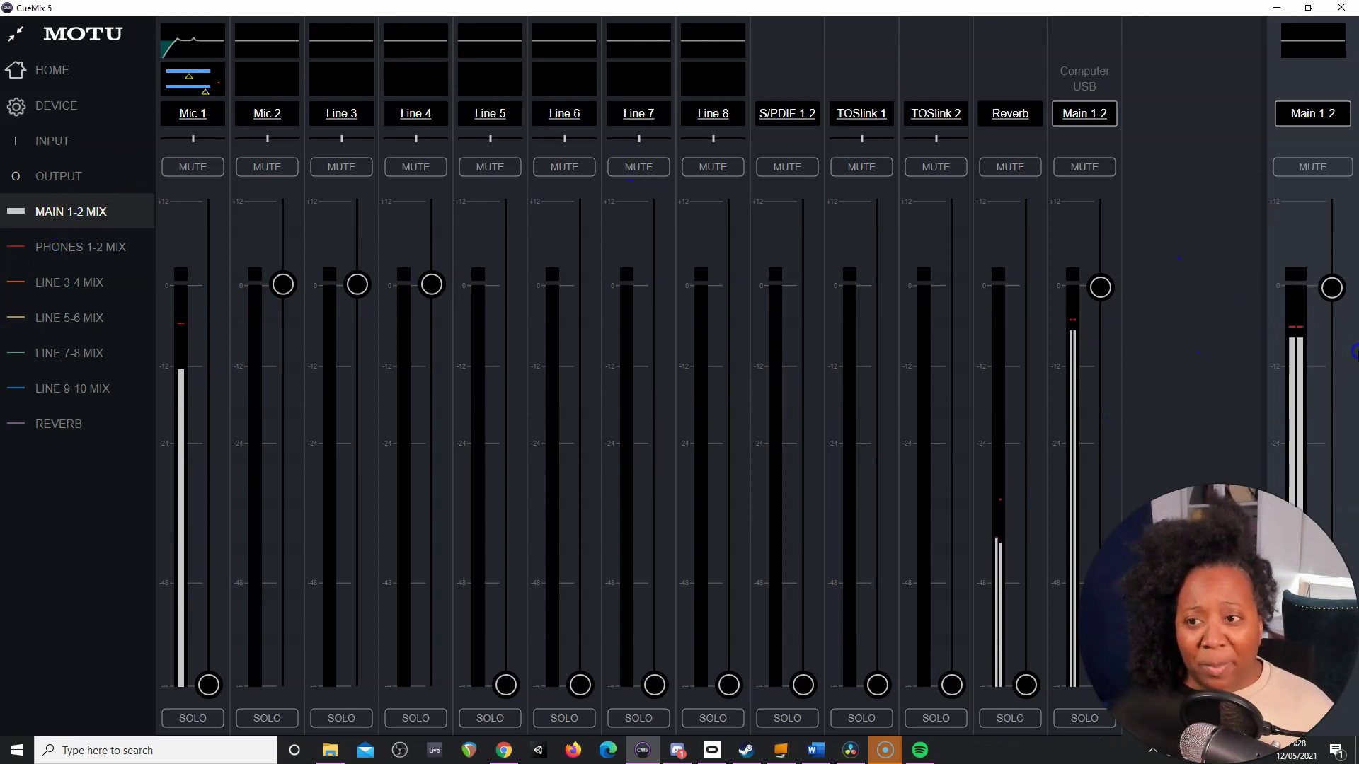
left_click_drag(1338, 300, 1330, 404)
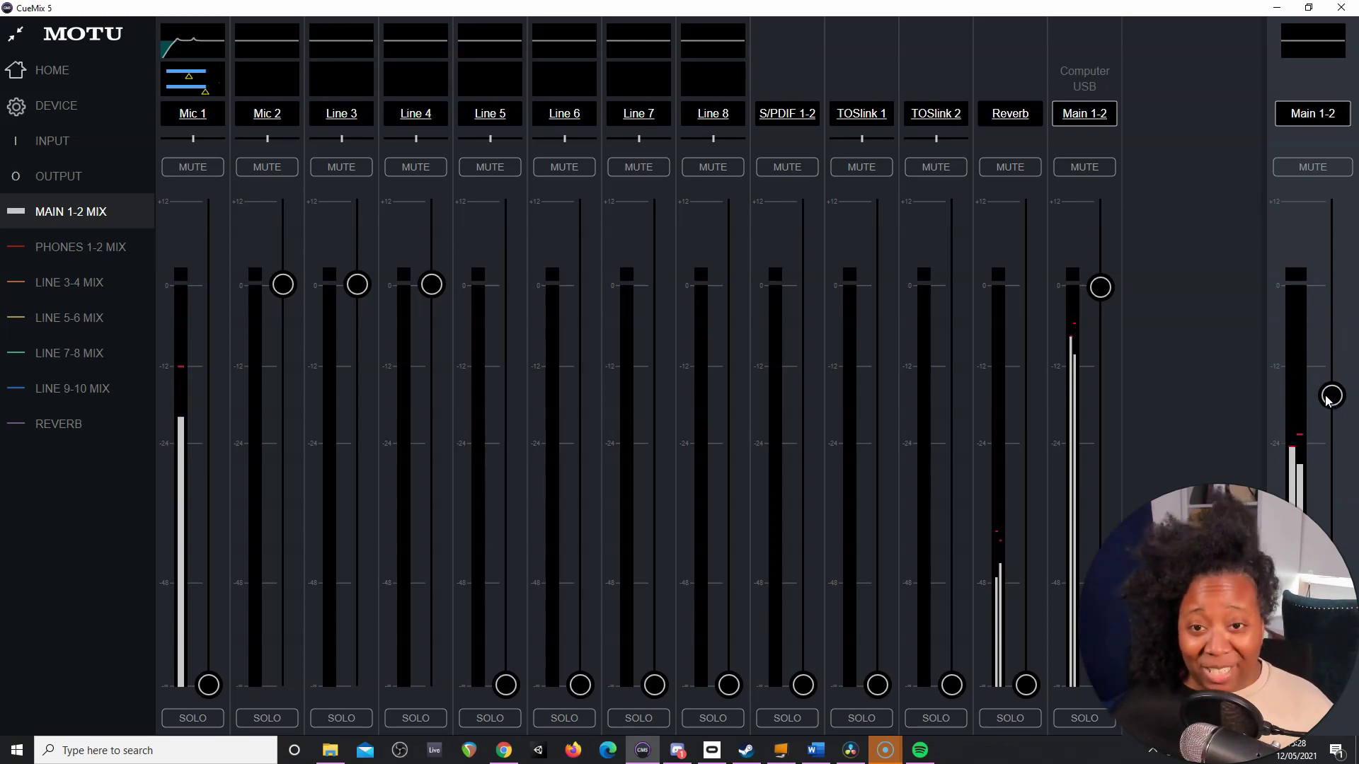
left_click_drag(1328, 399, 1340, 564)
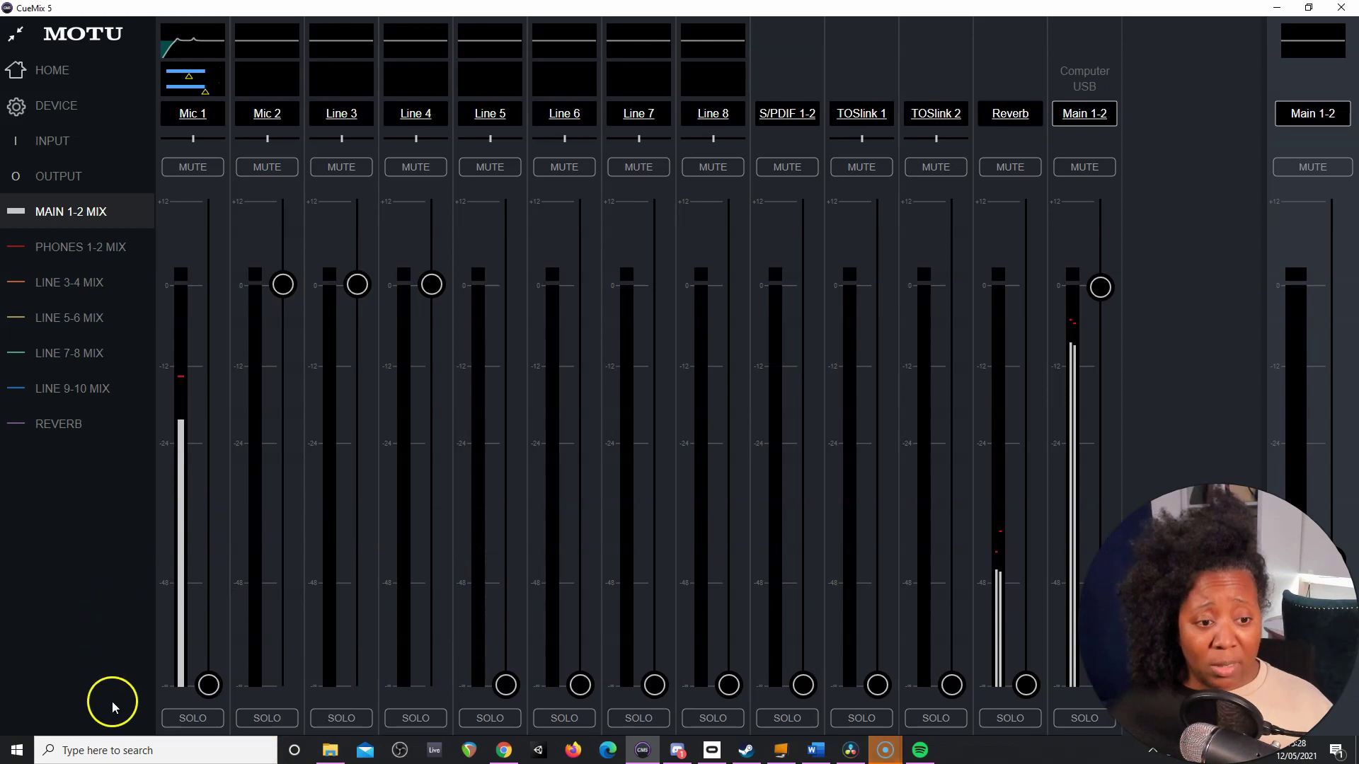
left_click_drag(1337, 554, 1337, 296)
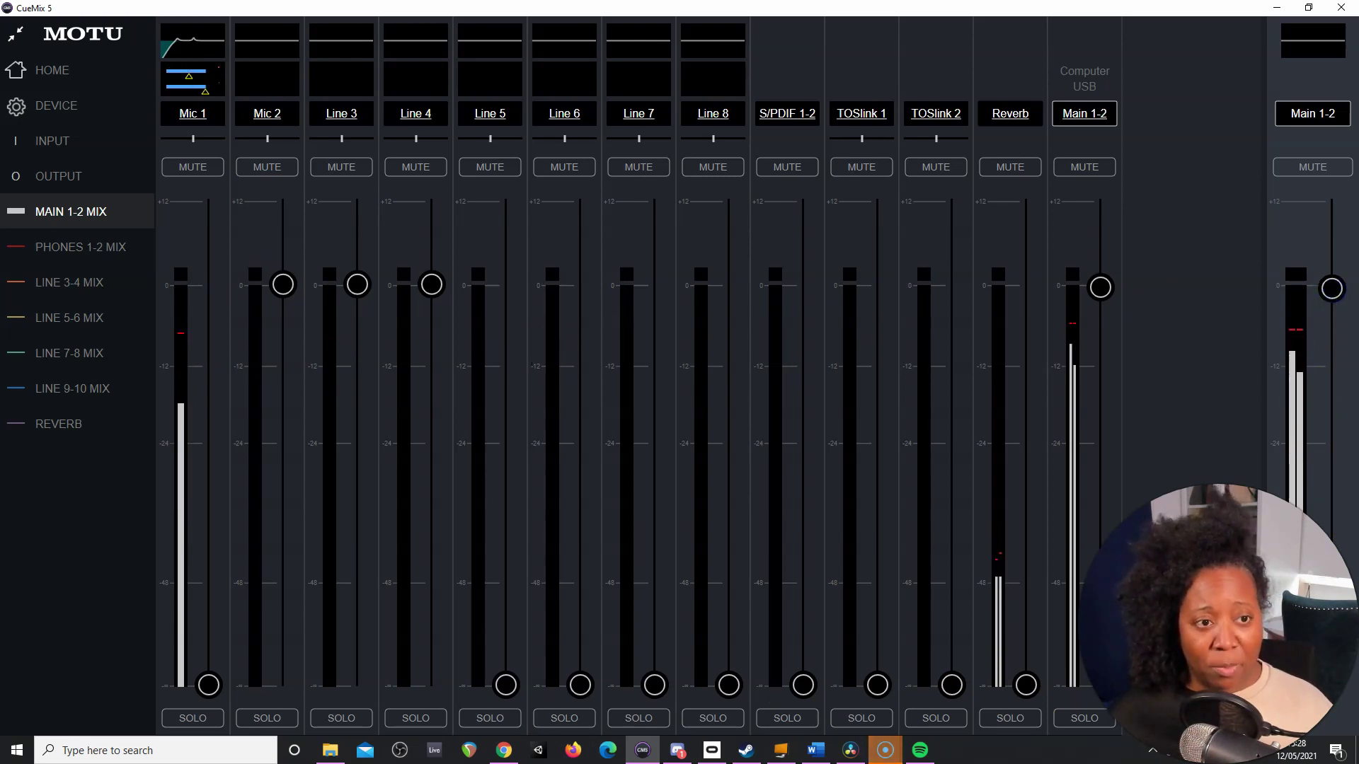
Pause Believe It Tho in Spotify and bring CueMix 5 back to the front.
left_click(37, 111)
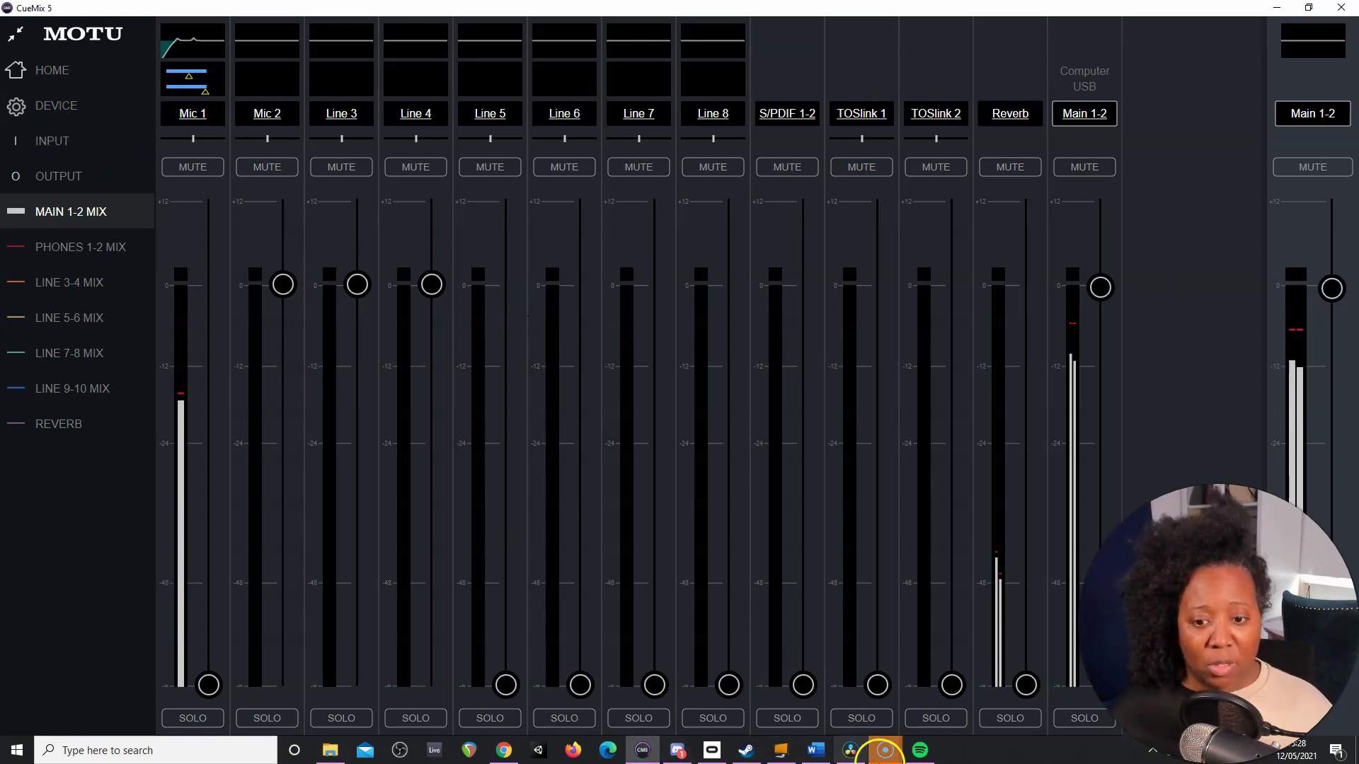
left_click(911, 747)
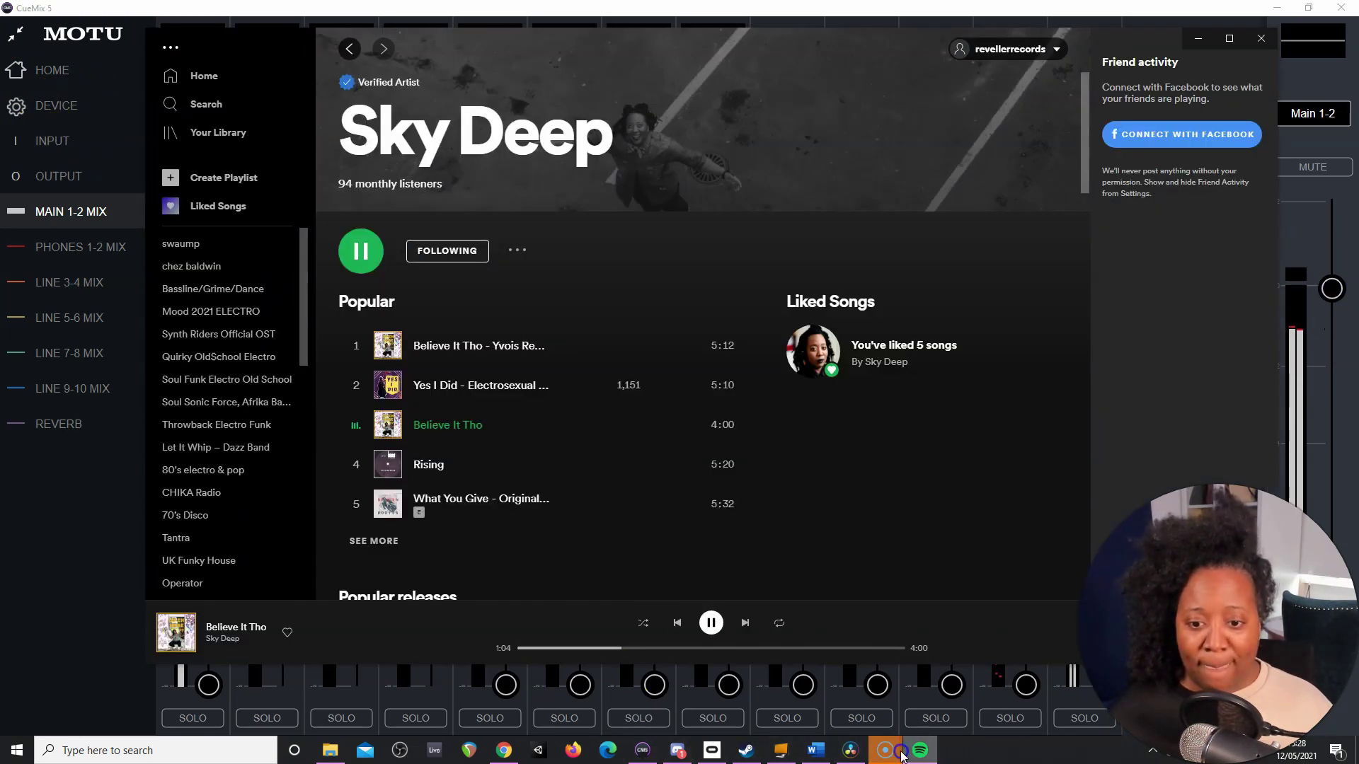
left_click(708, 624)
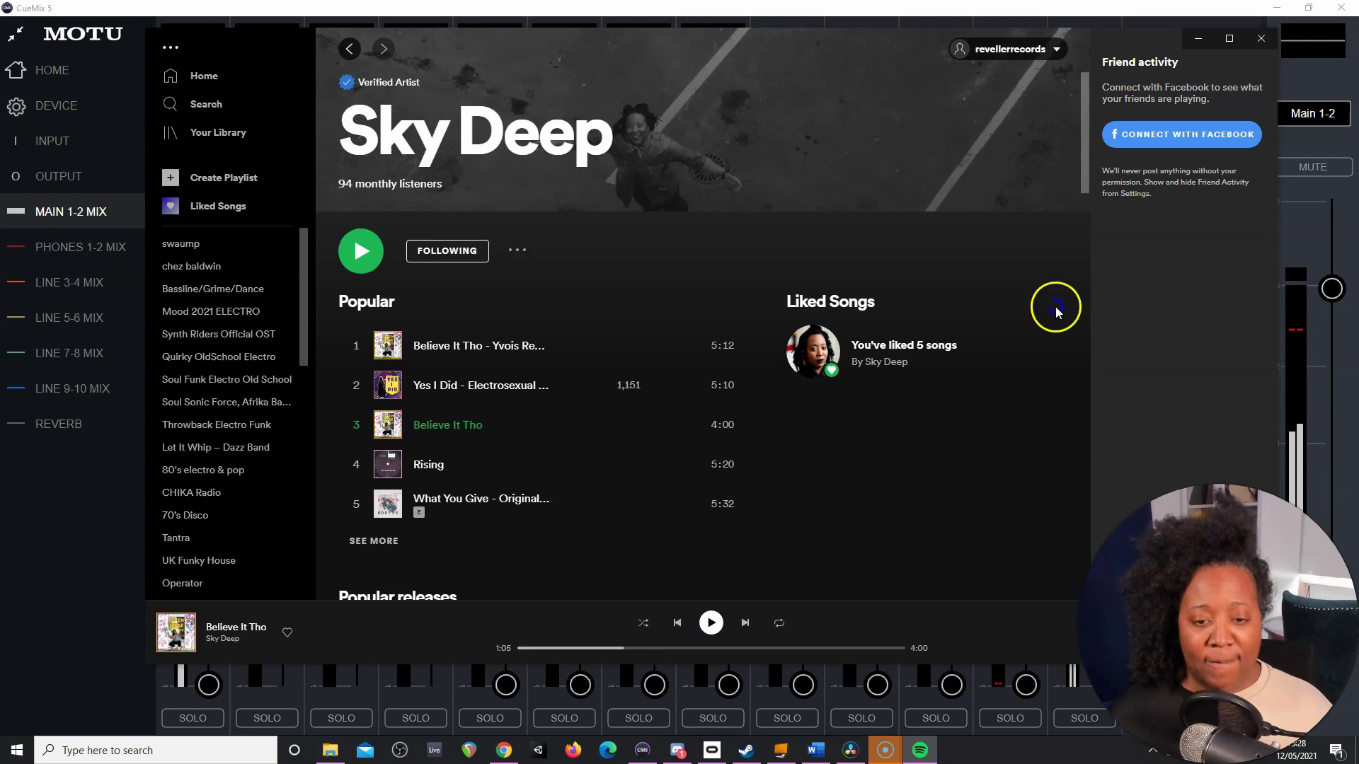
left_click(97, 499)
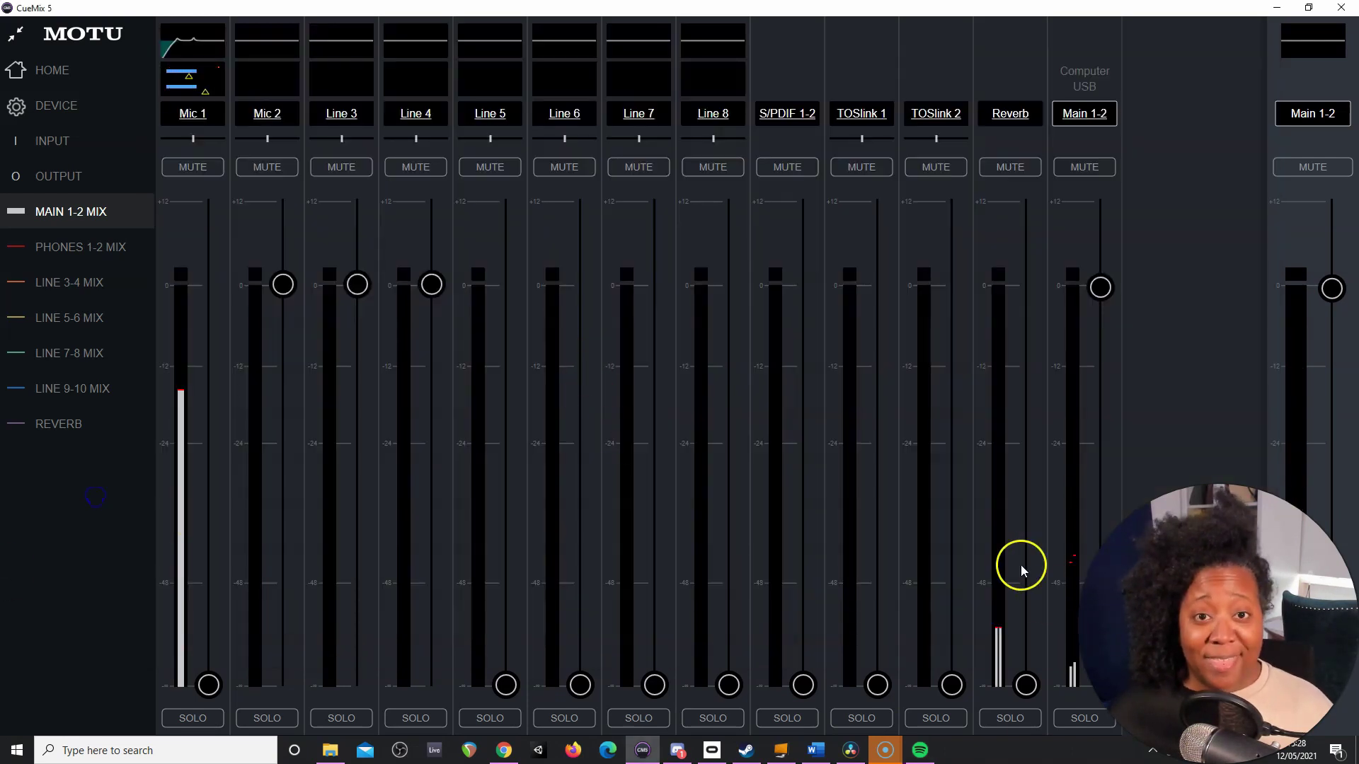
Review the Input, Output and Device pages, then return to the UltraLite-mk5 Home page.
left_click(47, 704)
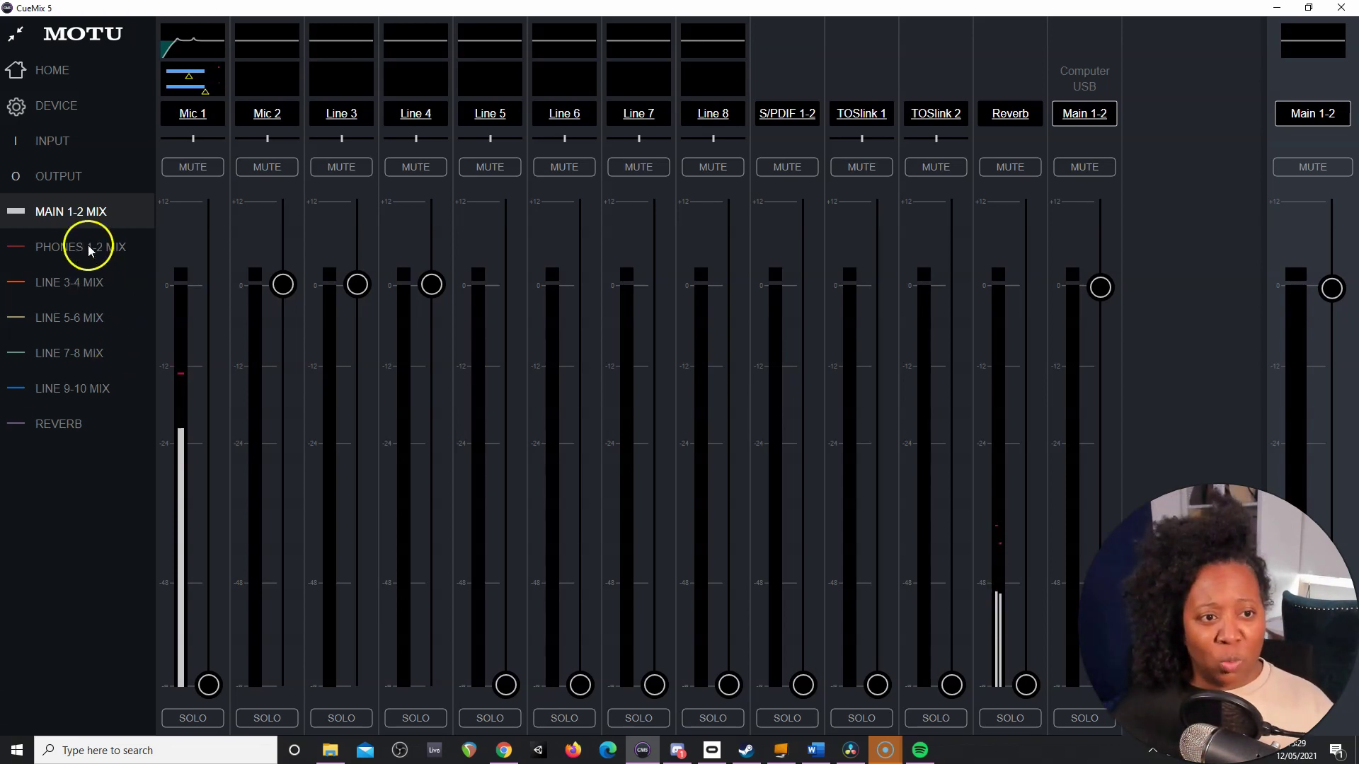
left_click(57, 152)
left_click(59, 177)
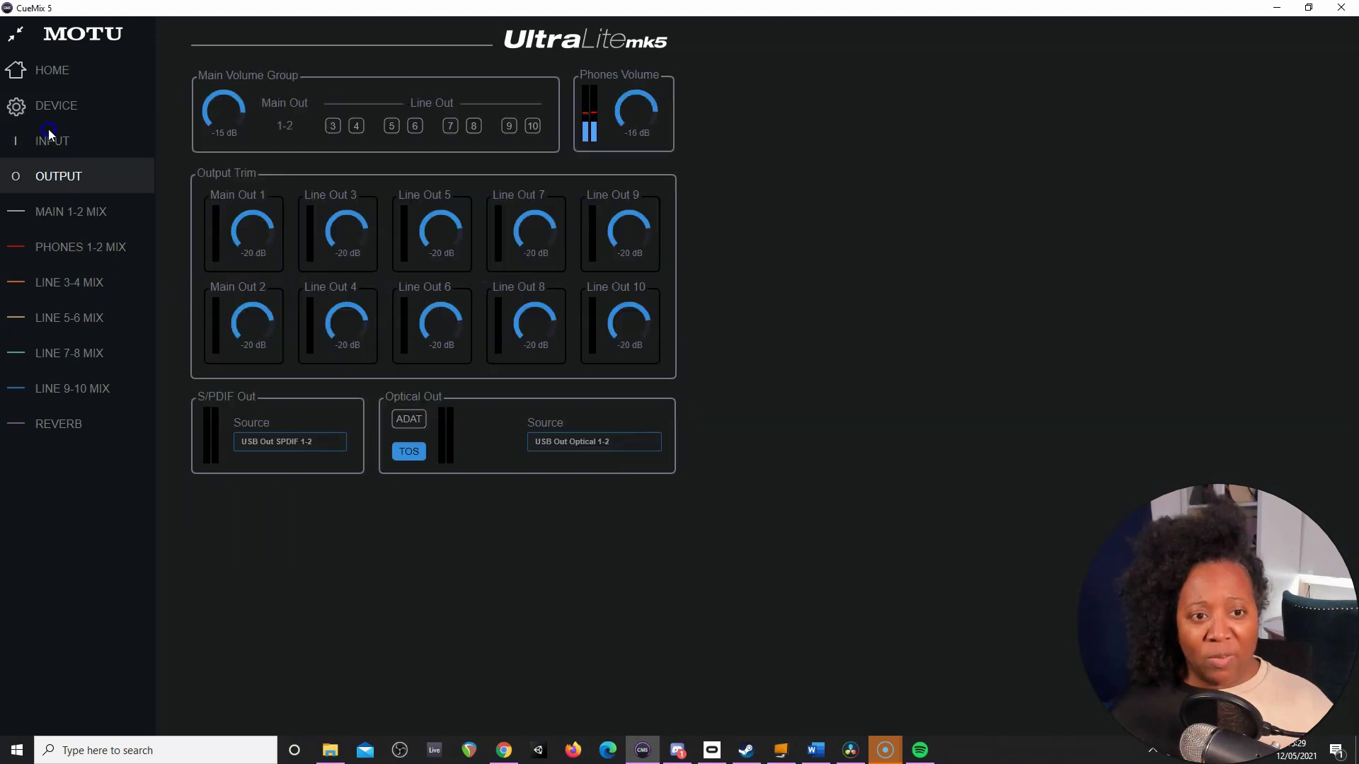
left_click(43, 107)
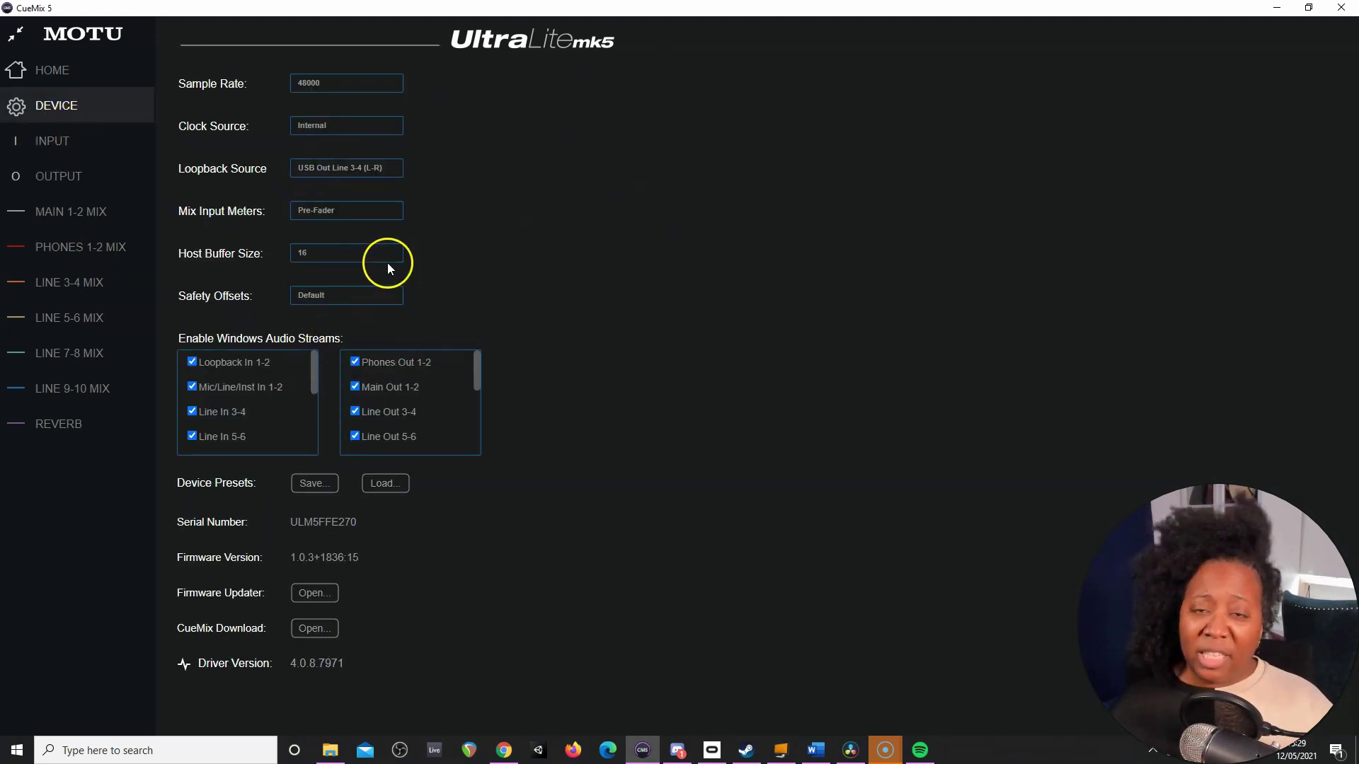
left_click(53, 72)
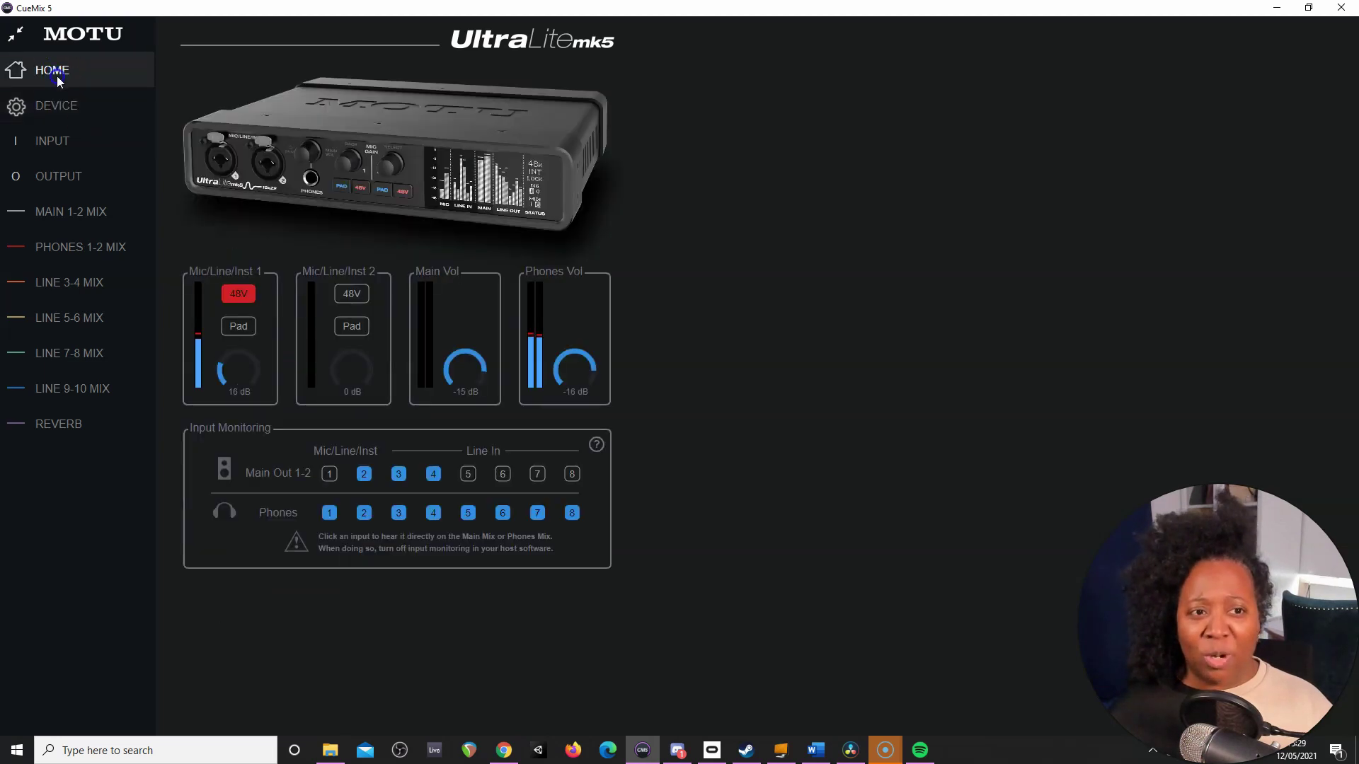